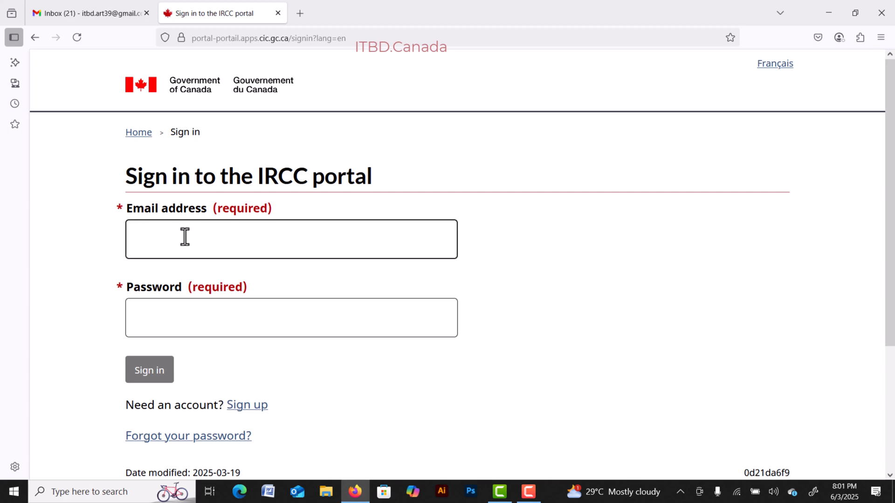
- Sign in to the IRCC portal with the account's email address and password, and accept the terms and conditions
left_click(179, 309)
left_click(151, 368)
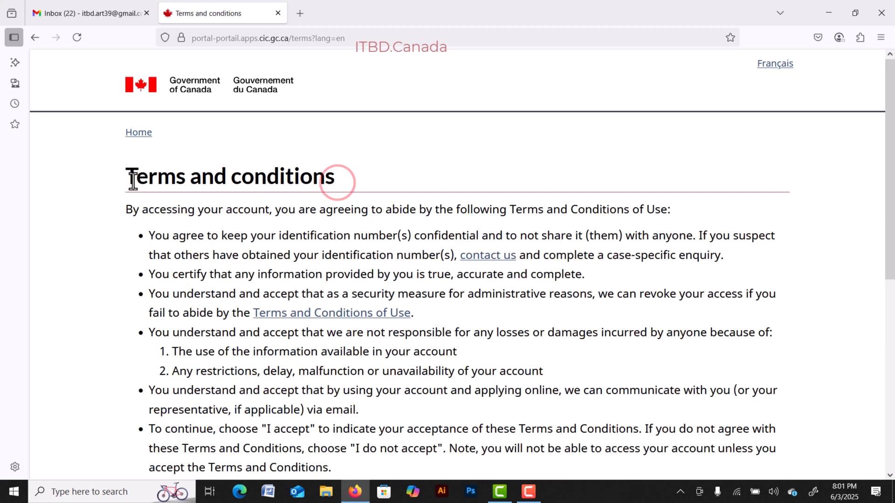
left_click_drag(124, 177, 361, 172)
scroll(266, 208, "down", 6)
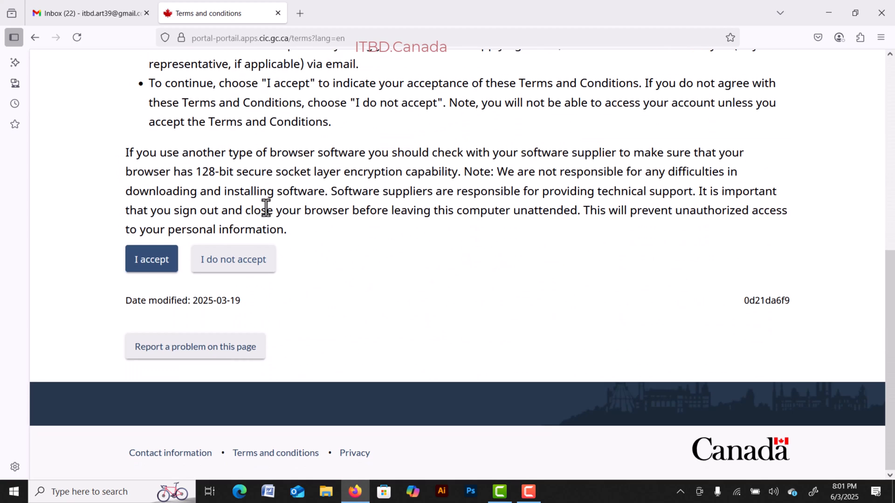
left_click(150, 268)
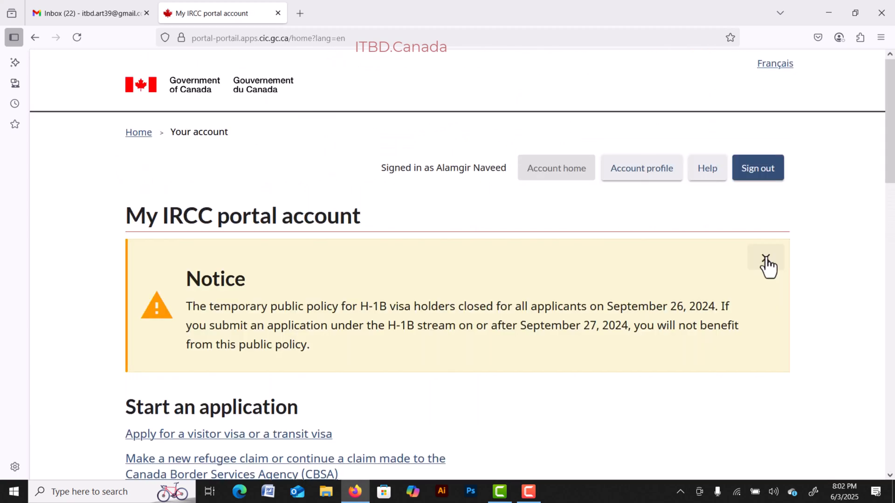
- Dismiss the H-1B notice and open the application for a visitor visa or a transit visa
left_click(766, 259)
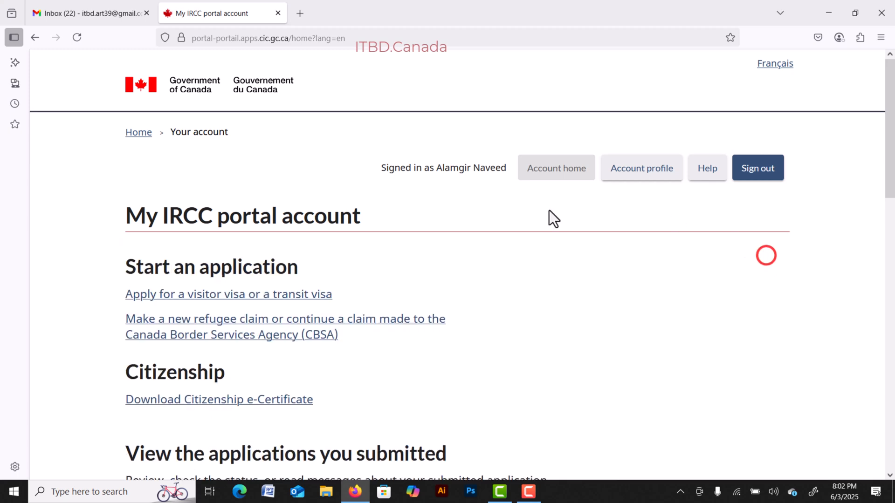
left_click_drag(124, 267, 313, 264)
left_click(241, 266)
left_click(283, 296)
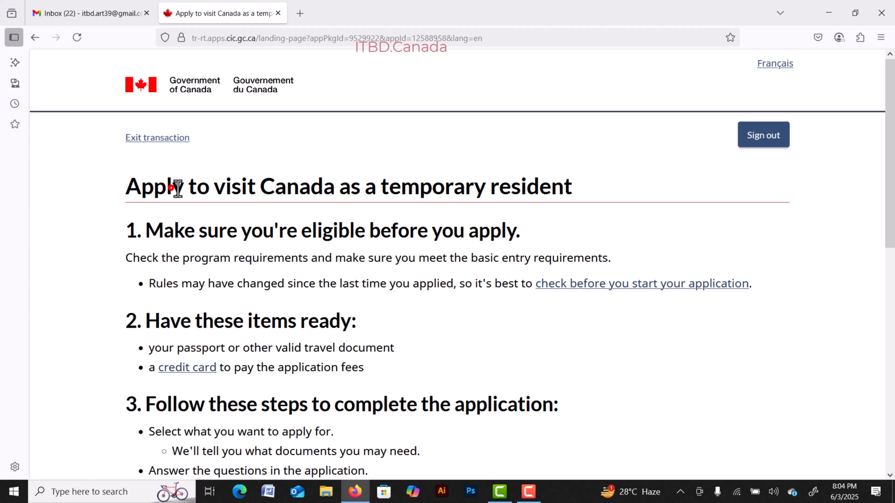
- Acknowledge having read and understood the temporary resident information and start the application
left_click_drag(172, 188, 348, 188)
scroll(239, 226, "down", 4)
scroll(239, 225, "down", 5)
left_click(132, 266)
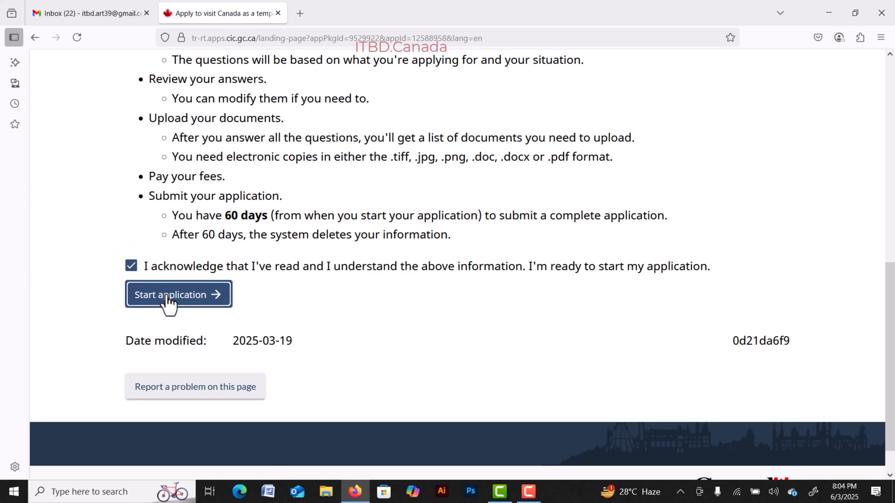
left_click(168, 299)
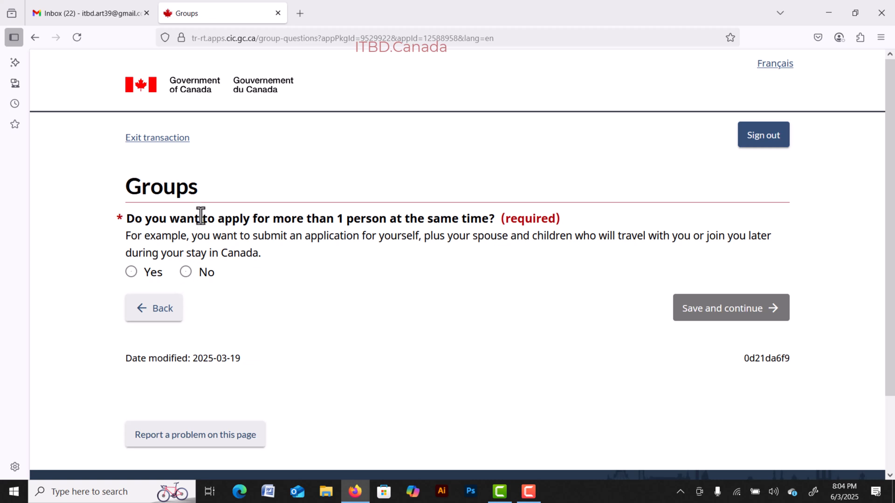
- Answer No to applying for more than 1 person at the same time, and save the Groups answer
left_click_drag(273, 219, 410, 221)
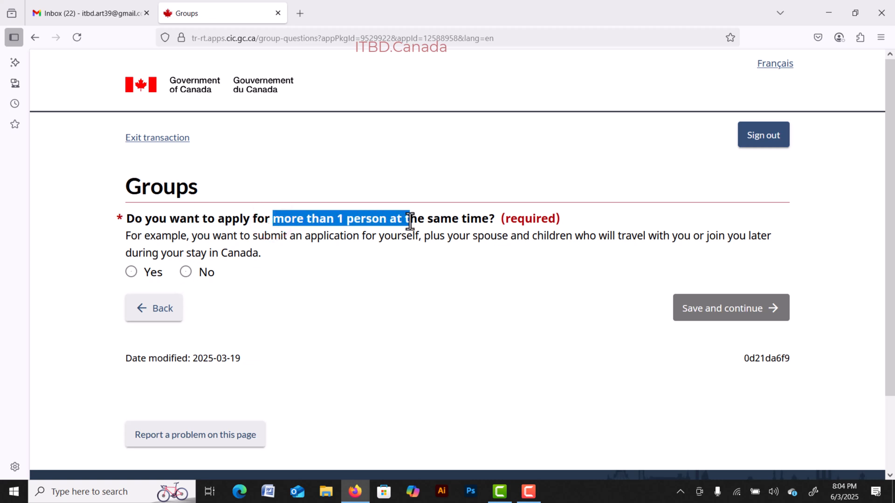
left_click(440, 225)
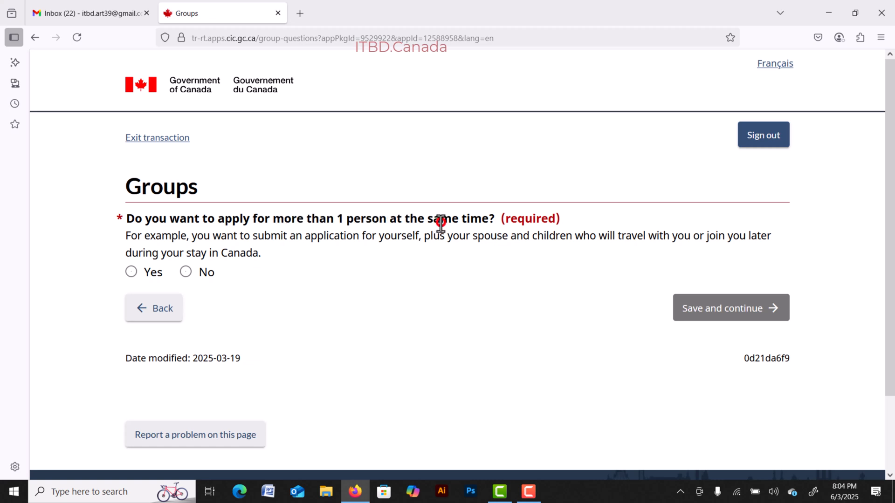
left_click(185, 273)
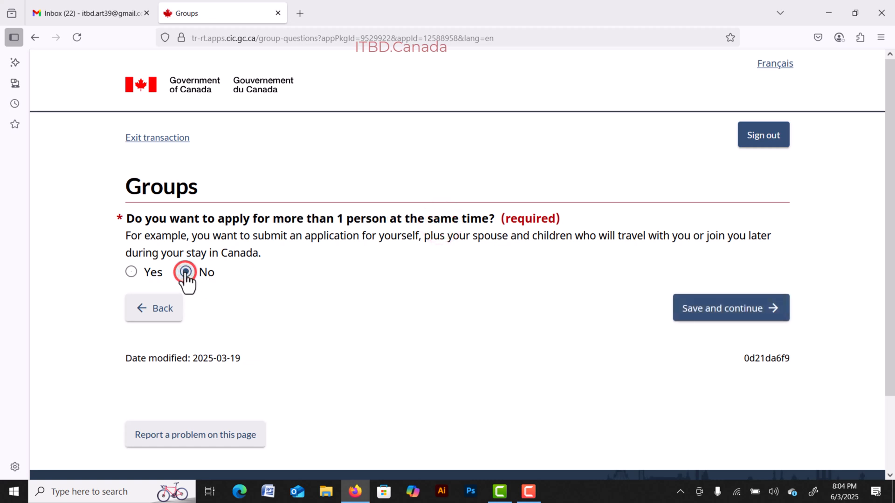
left_click(718, 312)
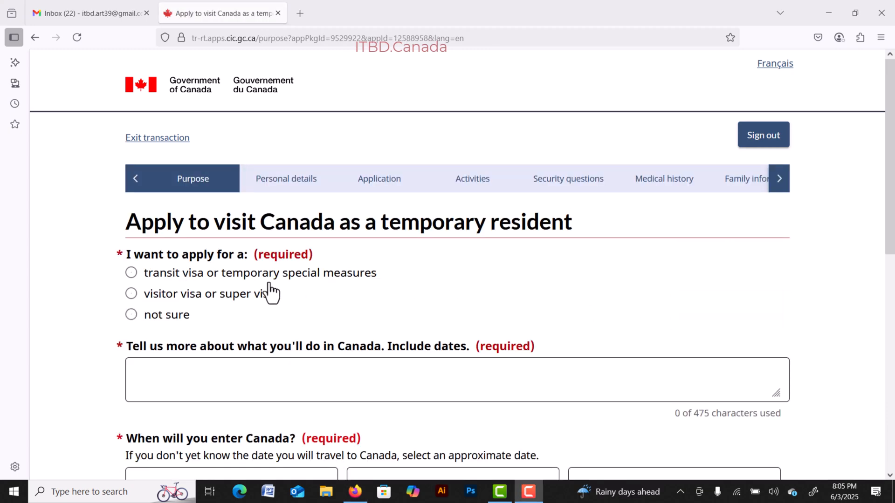
- Apply for a transit visa or temporary special measures, to transit by air between 2 international flights for less than 48 hours
left_click(135, 274)
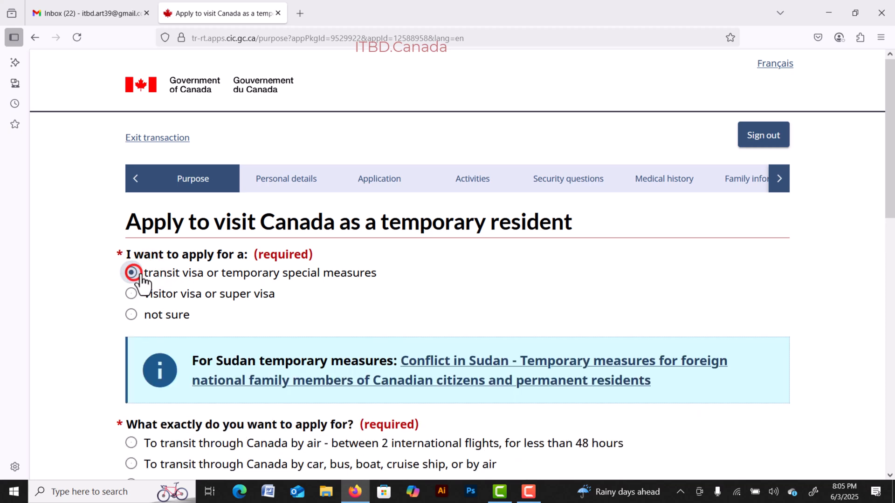
scroll(201, 282, "down", 4)
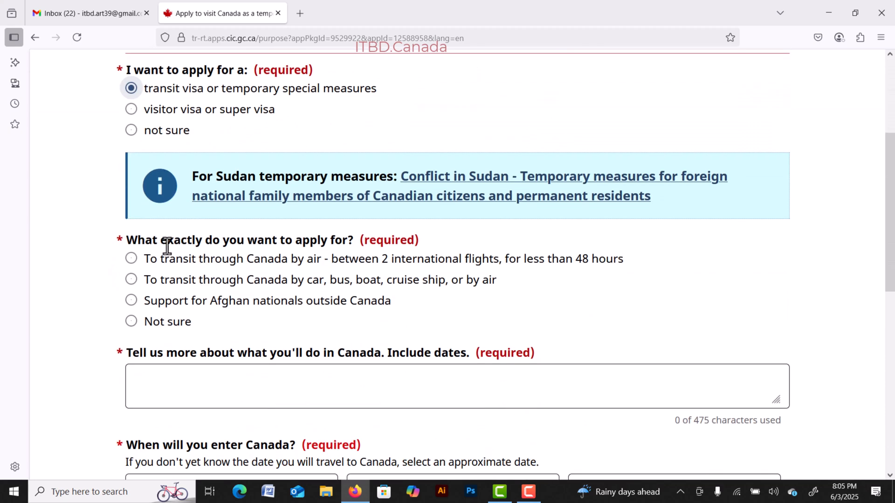
left_click_drag(159, 241, 332, 239)
left_click(284, 235)
left_click(132, 258)
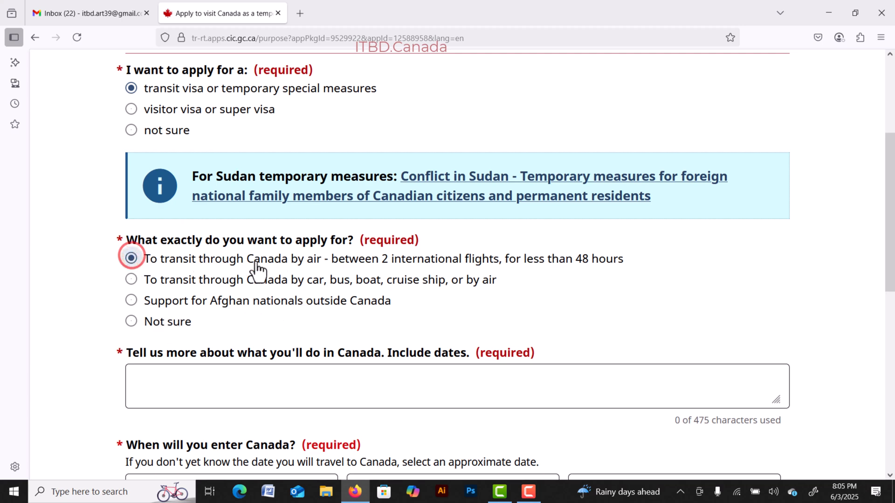
- Enter "job" as the description of what you'll do in Canada
scroll(278, 268, "down", 4)
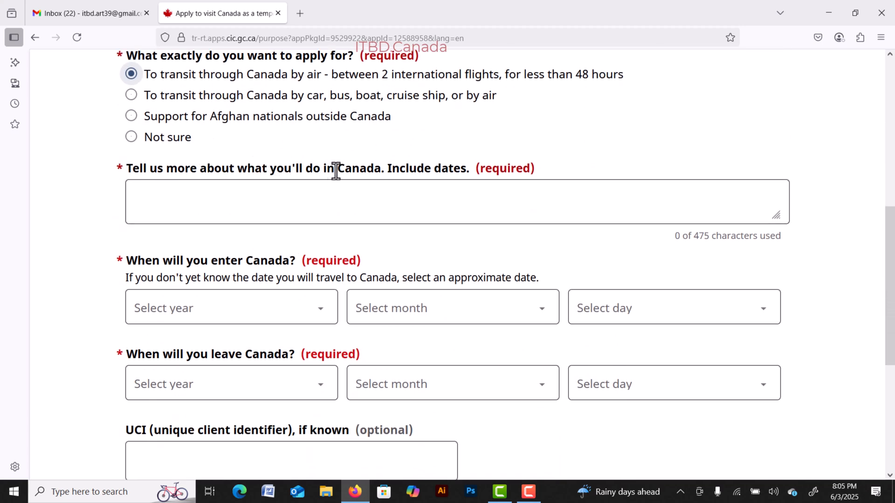
left_click_drag(387, 171, 455, 171)
left_click(309, 172)
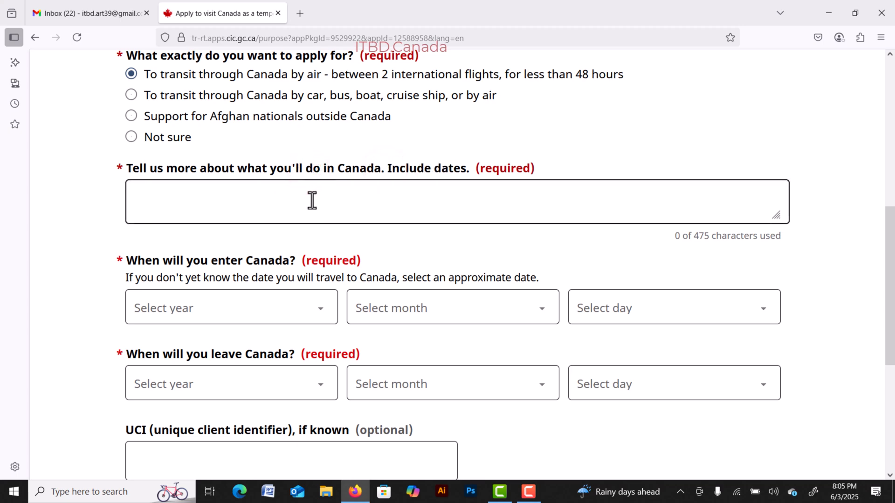
left_click_drag(694, 238, 756, 237)
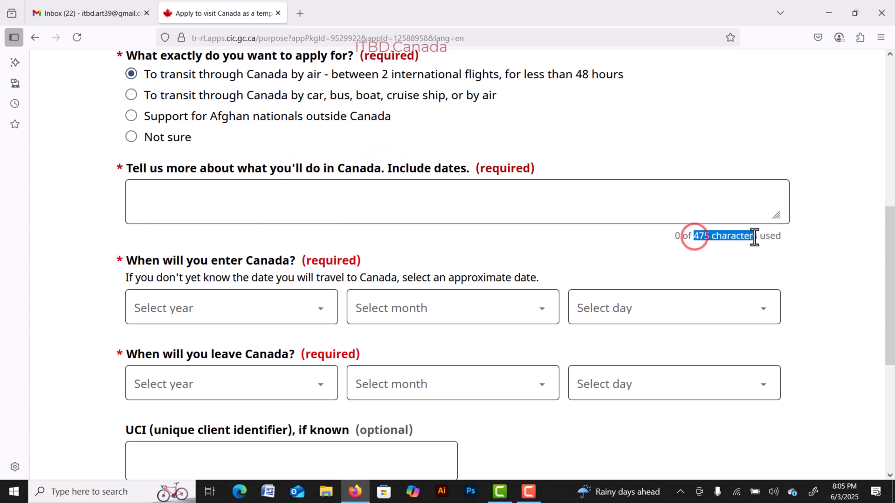
left_click(174, 200)
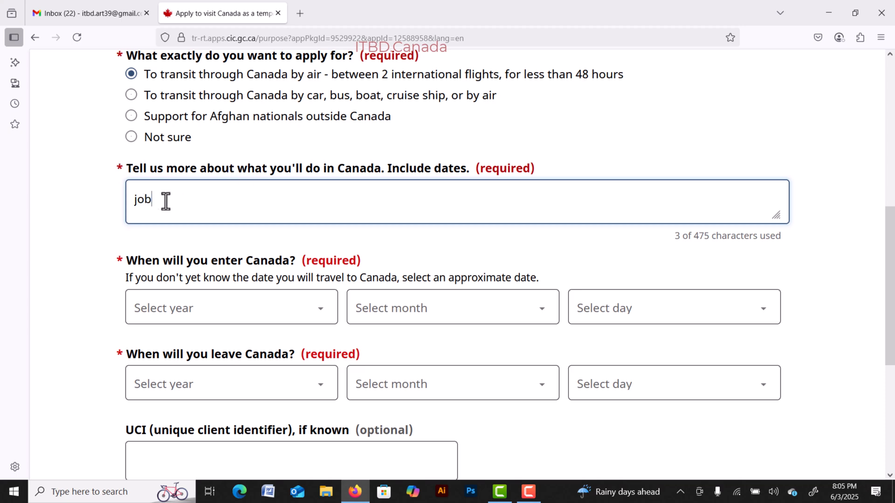
- Set the date of entering Canada to August 1, 2025
scroll(221, 215, "down", 3)
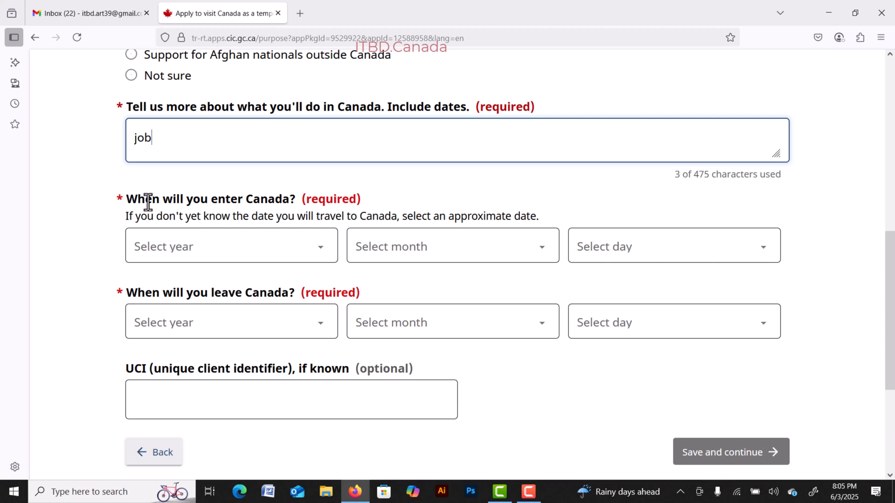
left_click_drag(145, 203, 293, 199)
left_click(243, 199)
left_click(296, 248)
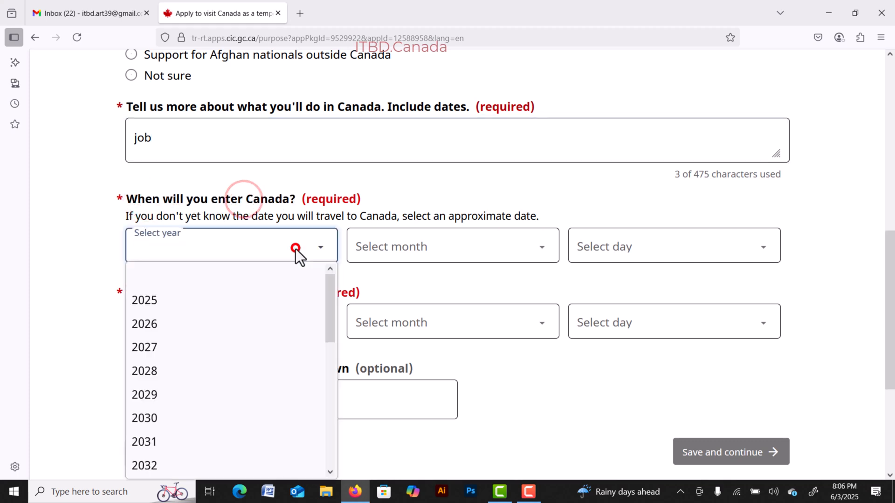
left_click(176, 298)
left_click(415, 246)
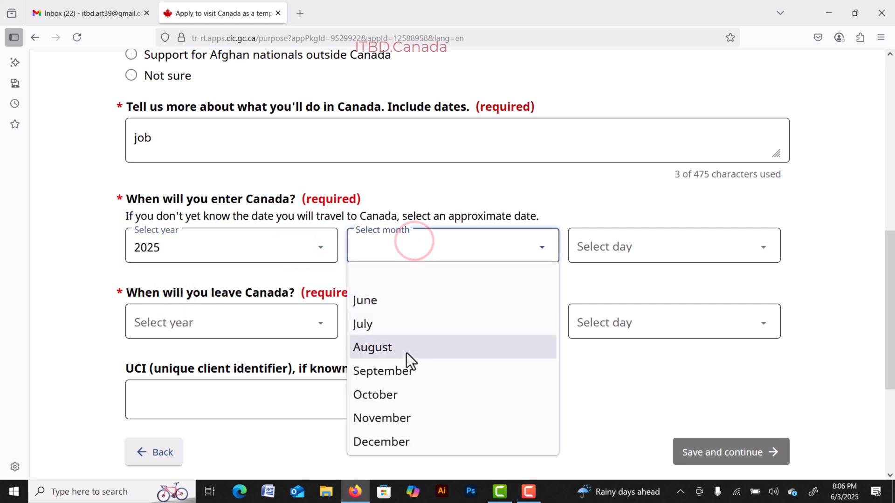
left_click(389, 349)
left_click(631, 244)
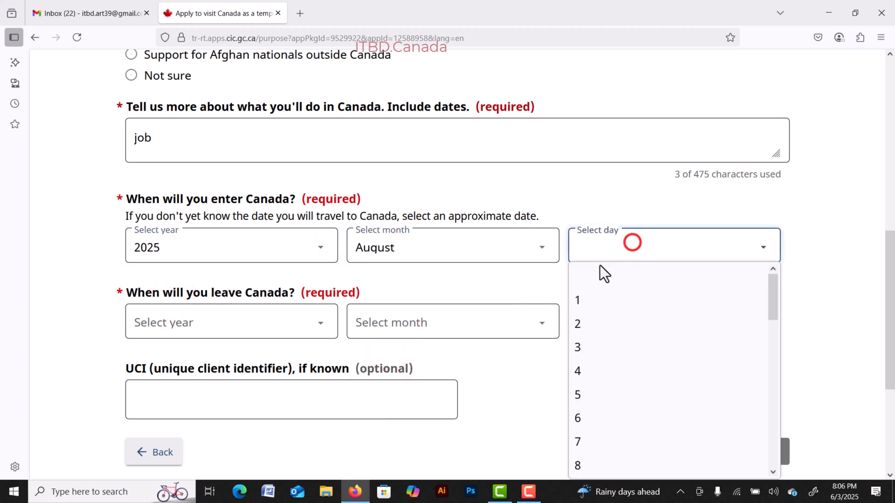
left_click(585, 307)
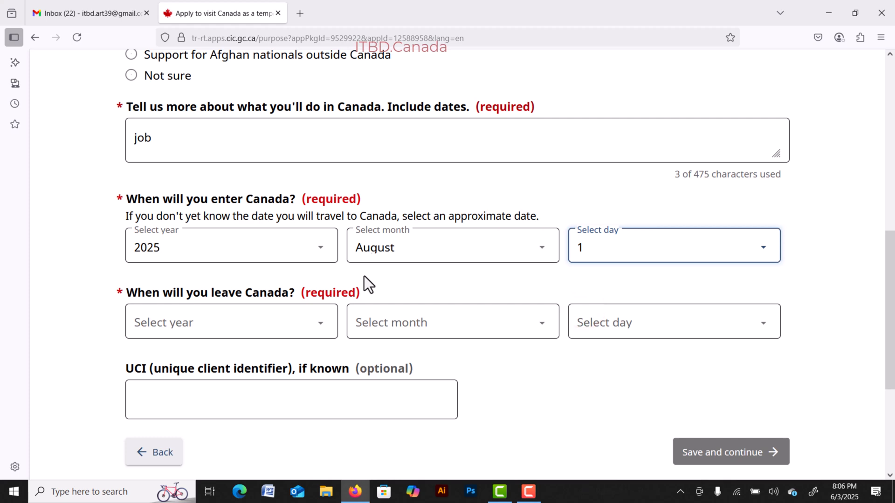
- Set the date of leaving Canada to August 2, 2025
scroll(364, 282, "down", 3)
left_click_drag(140, 170, 284, 194)
left_click(262, 206)
left_click(184, 255)
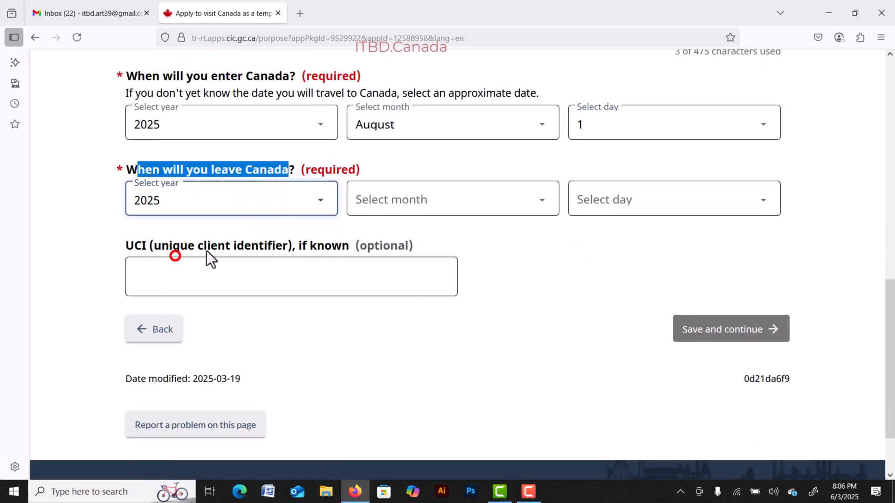
left_click(477, 195)
left_click(380, 301)
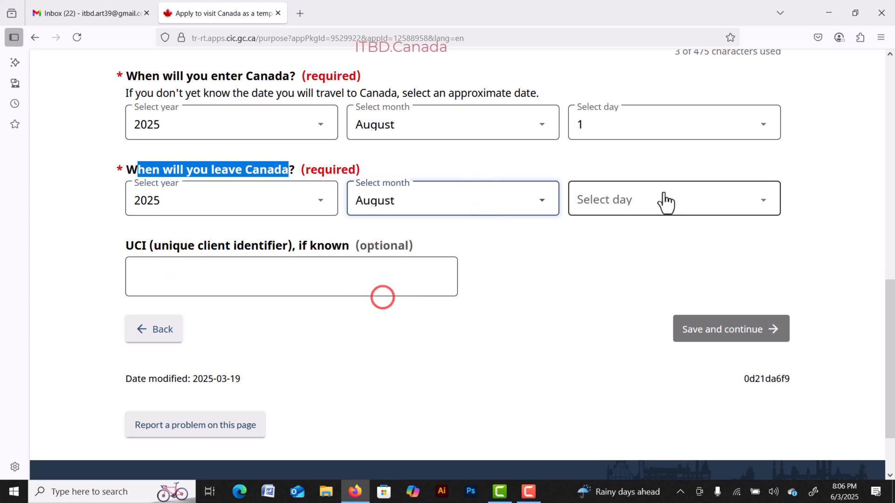
left_click(660, 194)
left_click(593, 281)
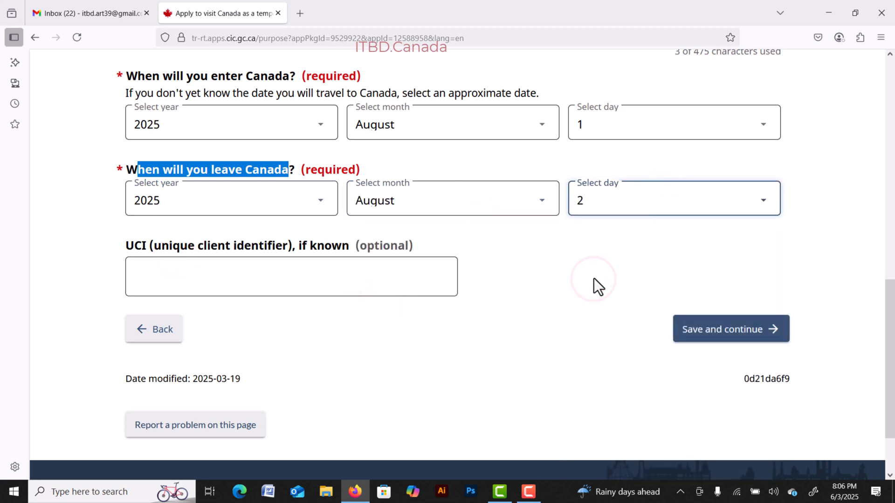
- Leave the optional UCI blank and save the purpose answers
left_click(126, 245)
left_click_drag(127, 246, 330, 239)
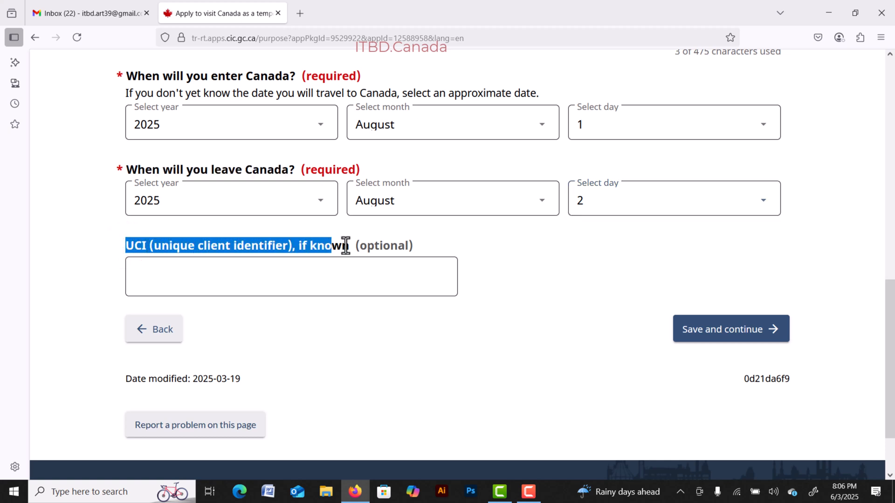
left_click(344, 245)
left_click(198, 278)
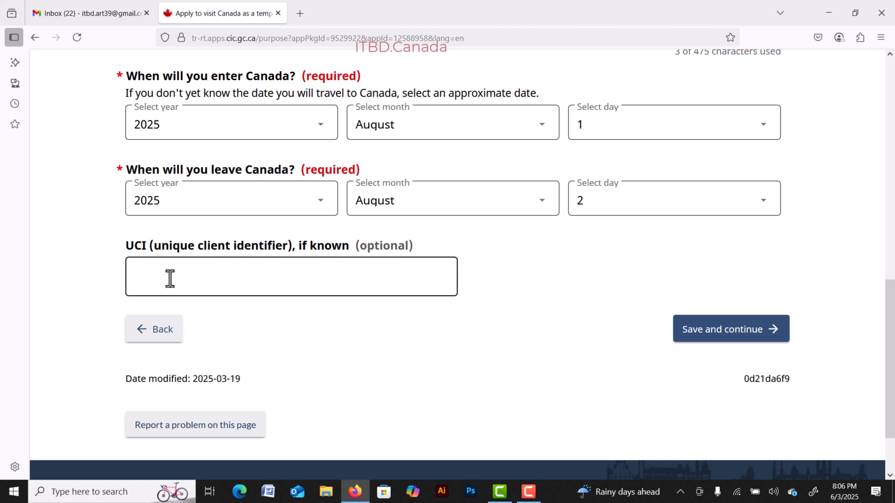
left_click(717, 333)
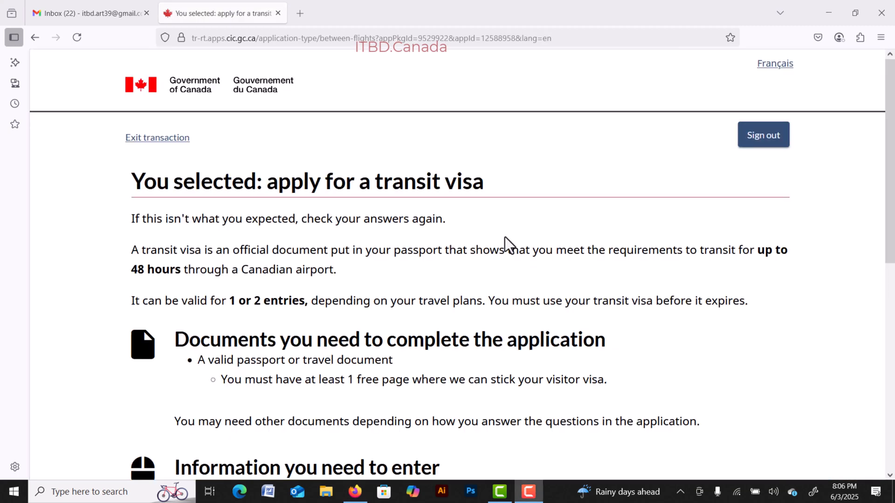
- Review the transit visa requirements and continue to the application
scroll(505, 237, "down", 9)
left_click(677, 308)
left_click(720, 308)
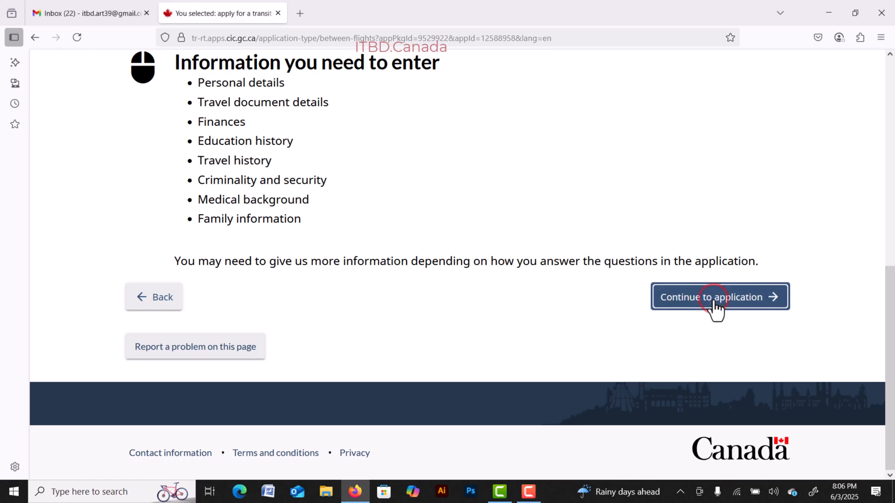
- Answer No to applying on behalf of someone else, and save the Representative answer
left_click_drag(127, 223, 337, 218)
left_click(316, 217)
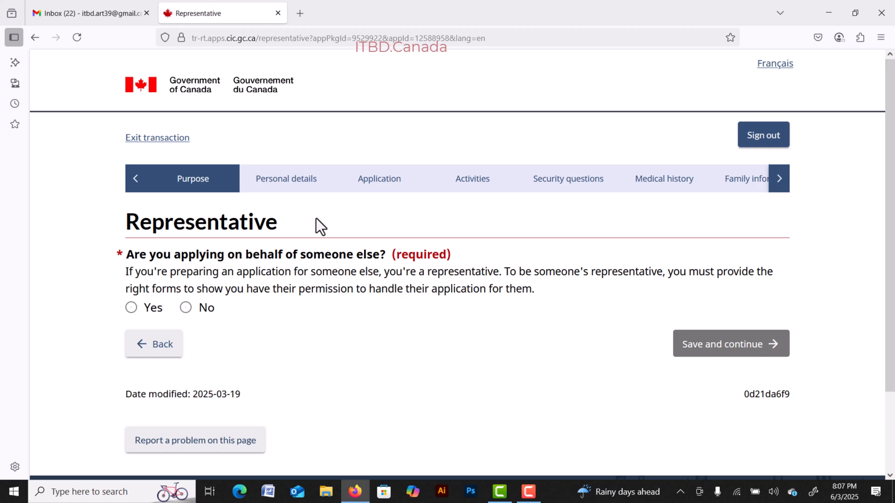
left_click(186, 309)
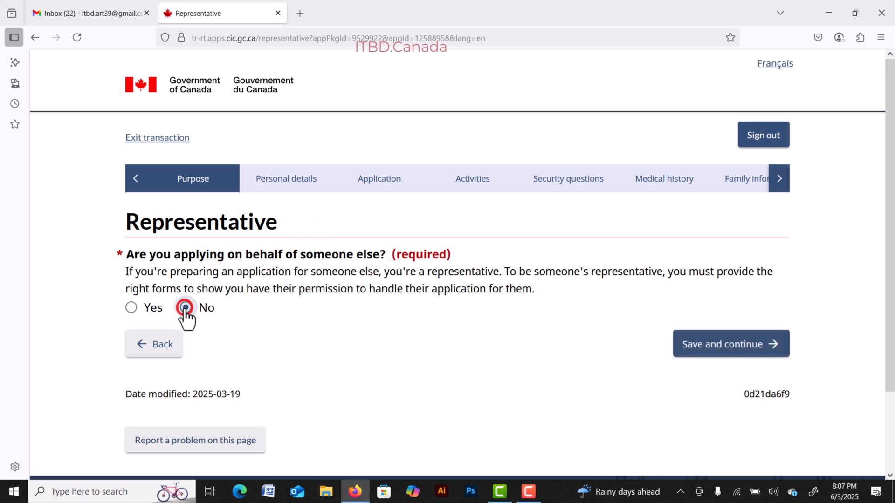
left_click(723, 355)
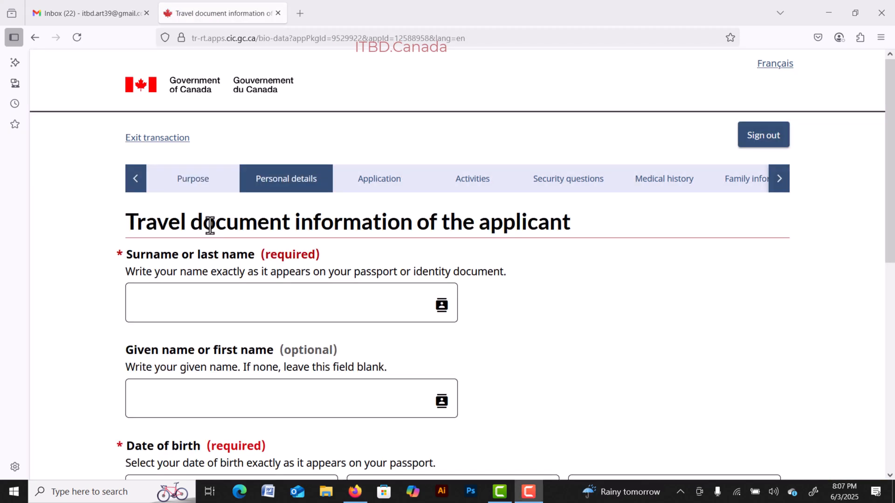
- Enter the applicant's surname in the travel document information
left_click_drag(401, 221, 550, 222)
scroll(304, 250, "down", 2)
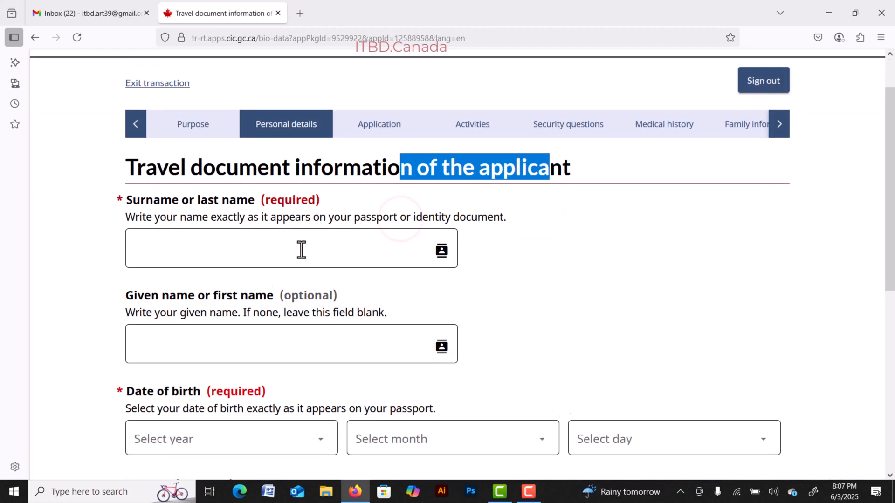
left_click(160, 238)
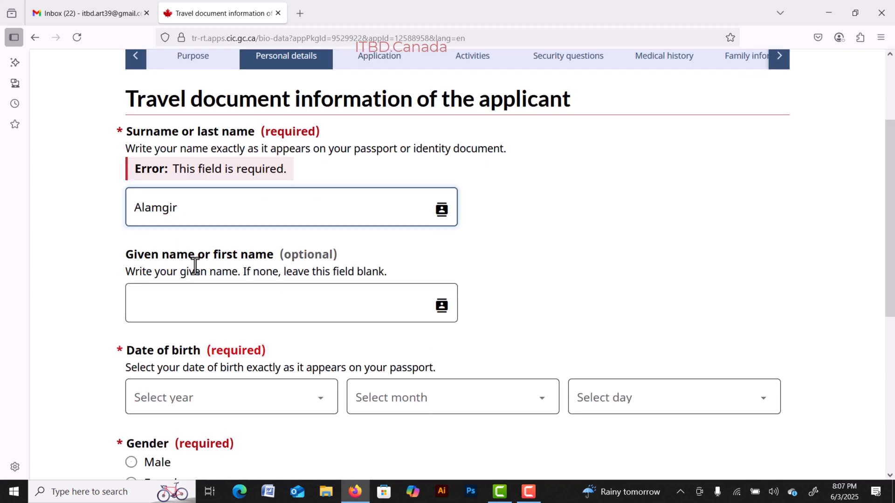
- Enter the applicant's given name in the travel document information
left_click_drag(182, 257, 228, 256)
left_click(226, 224)
left_click(168, 275)
type("Naveed")
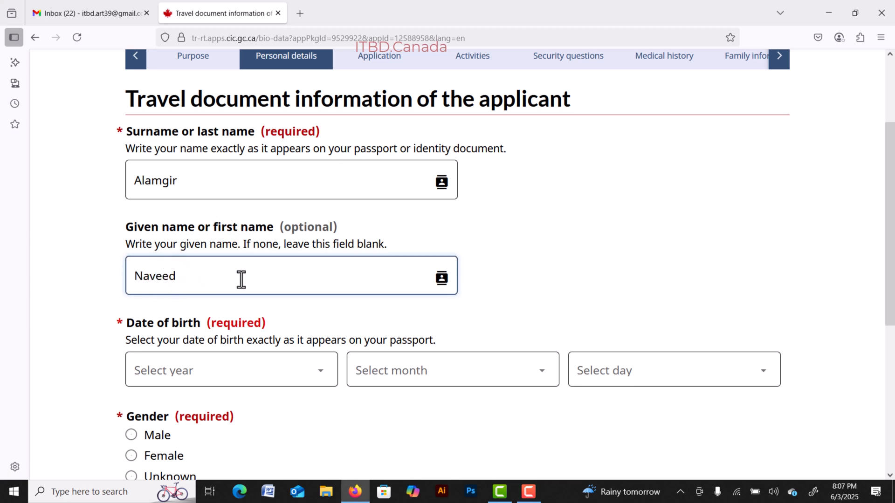
- Select the year, month and day of the applicant's date of birth
scroll(312, 268, "down", 3)
left_click(255, 250)
scroll(174, 371, "down", 5)
scroll(175, 371, "down", 9)
scroll(166, 363, "up", 5)
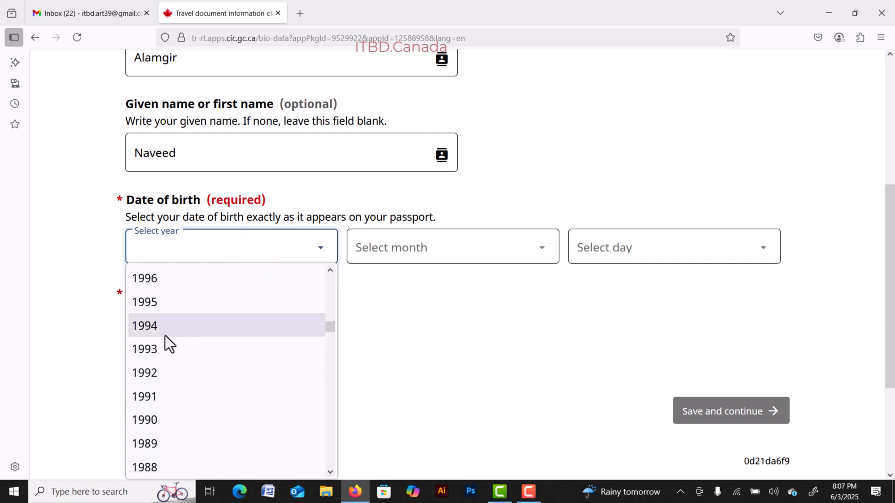
left_click(160, 332)
left_click(448, 251)
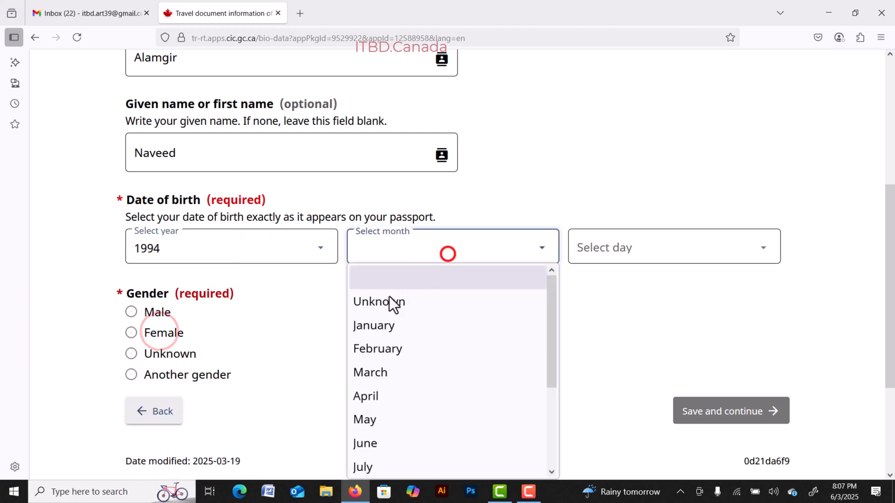
left_click(368, 332)
left_click(629, 243)
left_click(581, 356)
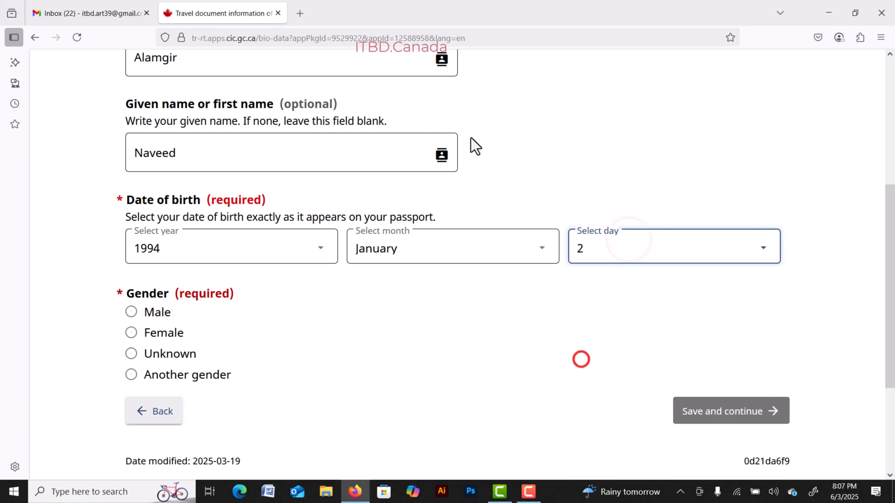
- Set the applicant's gender to Male and save the travel document information
left_click(131, 312)
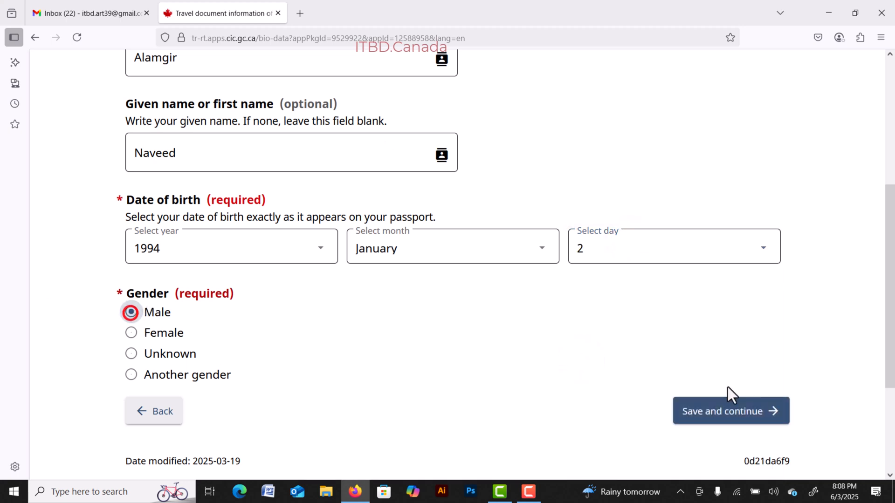
left_click(716, 417)
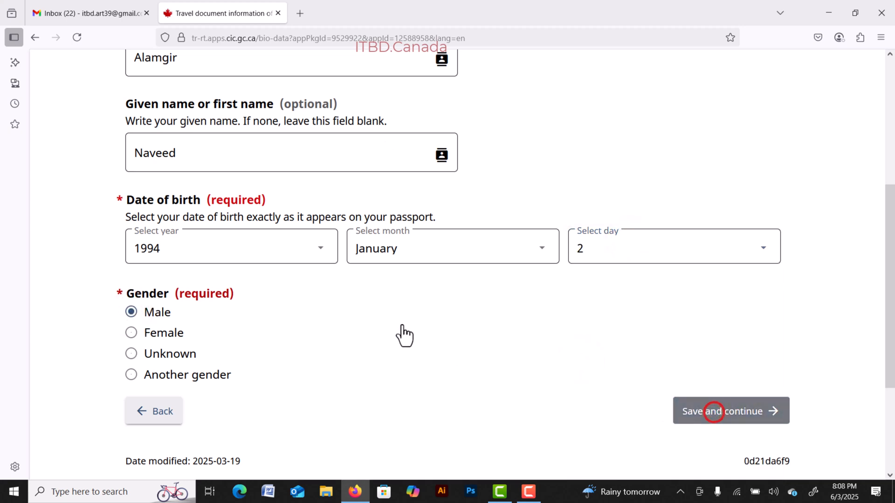
- Choose Passport as the travel document and Regular as the kind of passport
left_click_drag(177, 257, 355, 259)
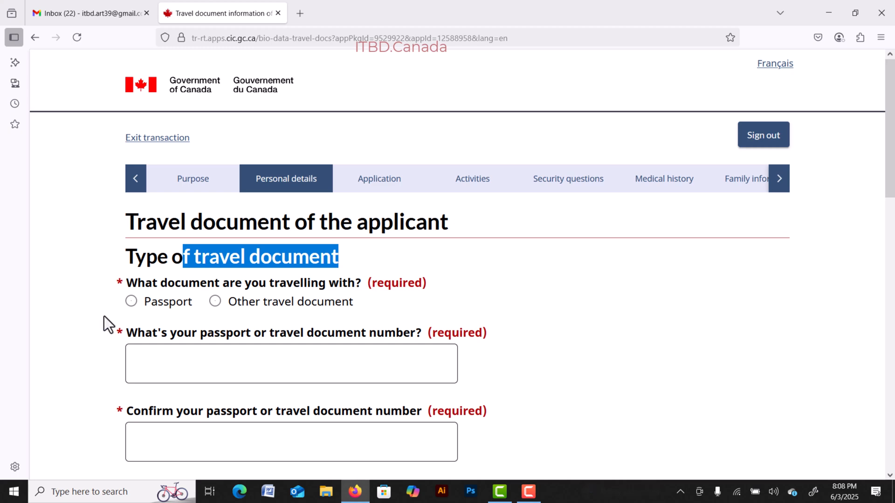
left_click(132, 304)
scroll(208, 307, "down", 3)
left_click(131, 230)
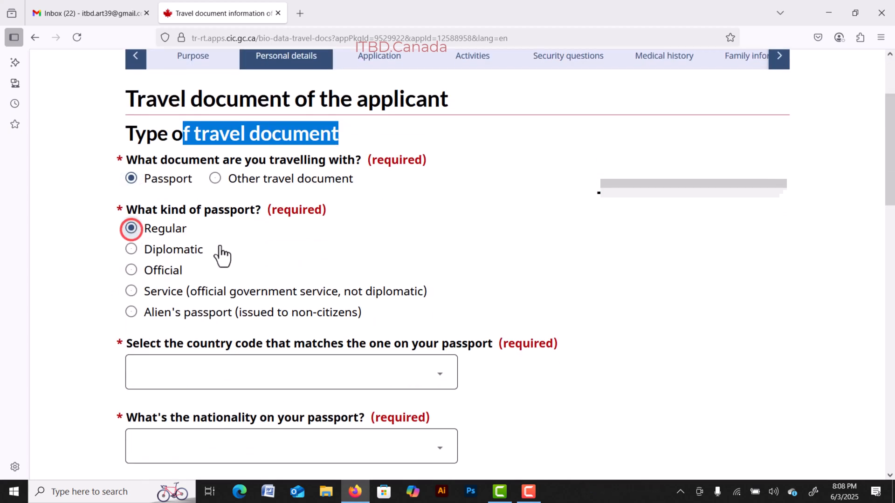
- Set the passport's country code to BGD (Bangladesh)
scroll(221, 254, "down", 3)
left_click_drag(185, 222, 270, 221)
left_click(329, 252)
key("b")
key("g")
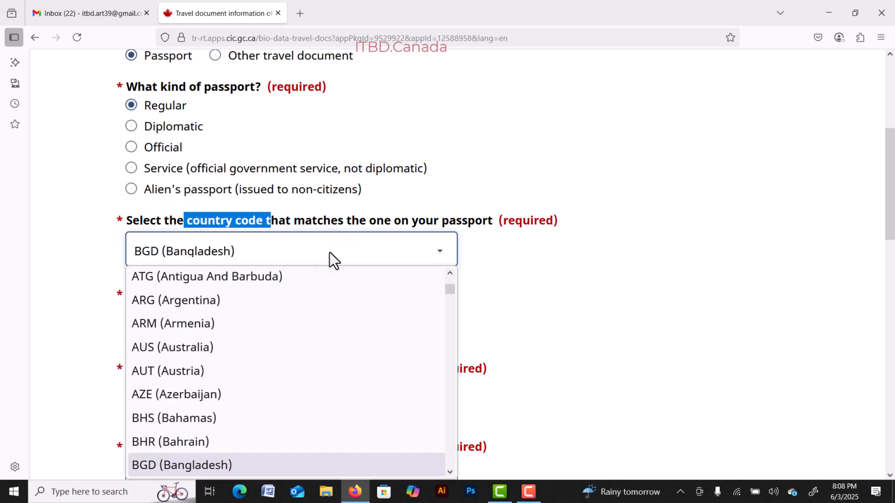
key("Return")
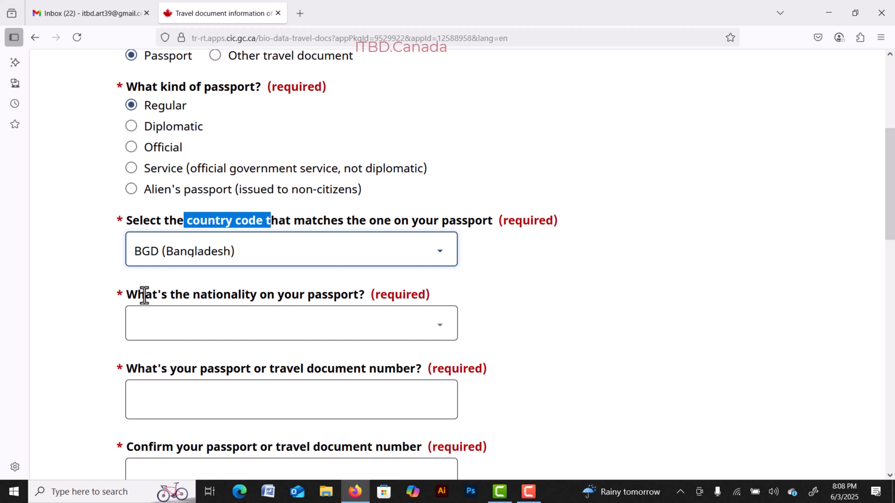
- Set the nationality on the passport to Bangladesh
left_click(269, 328)
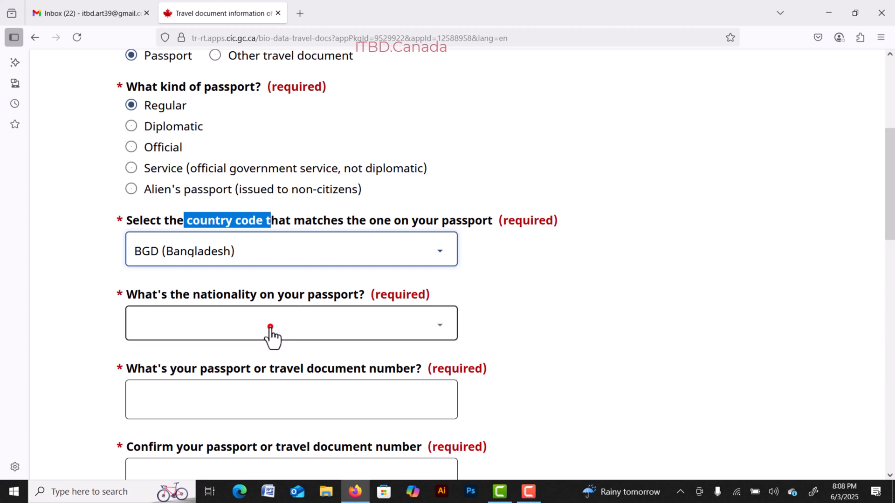
key("b")
key("a")
key("n")
key("Return")
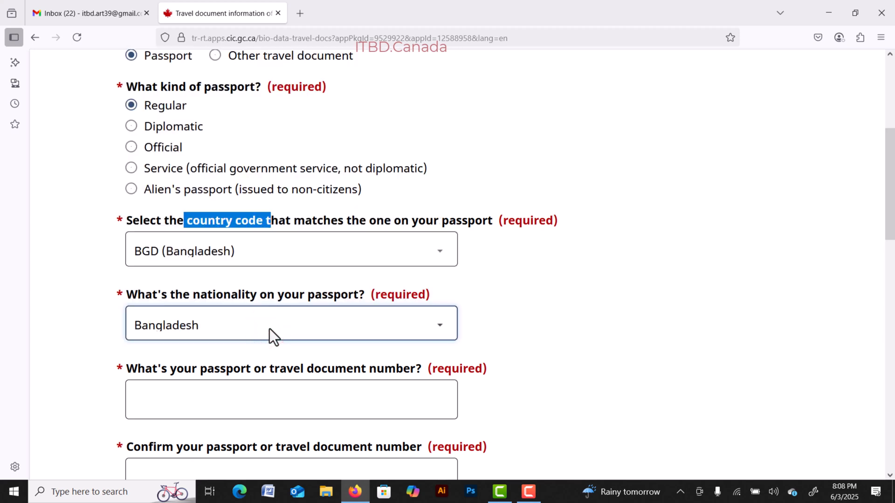
- Enter the applicant's passport number and repeat it in the confirmation field
scroll(246, 341, "down", 4)
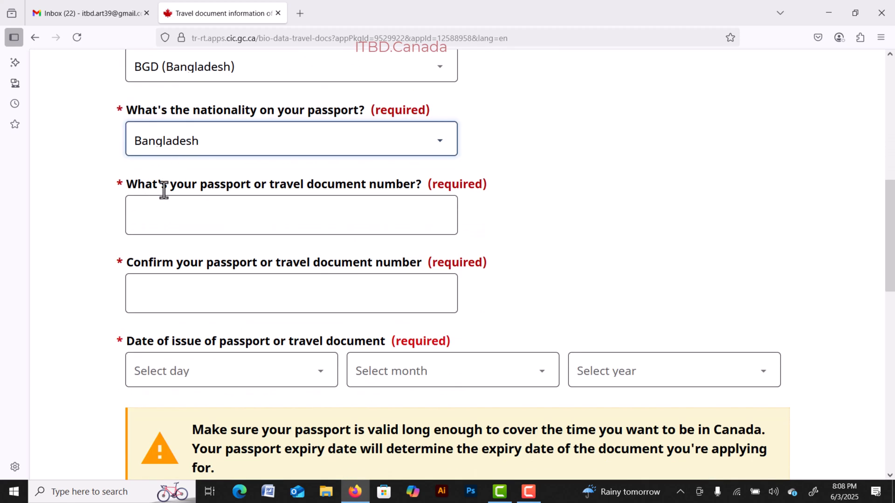
left_click(239, 214)
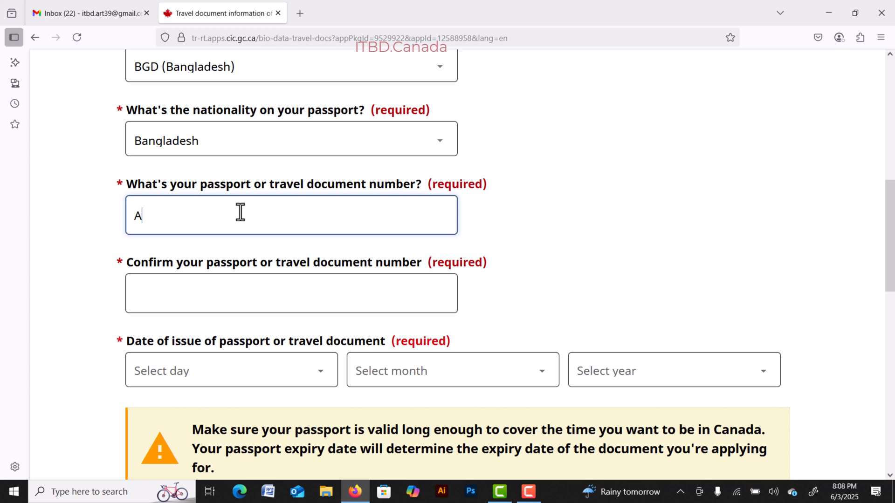
type("A00000000")
left_click(189, 293)
type("A")
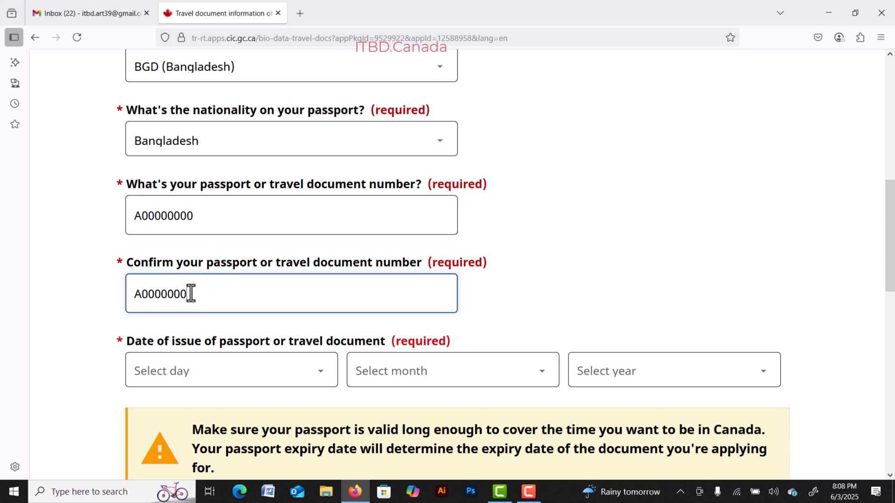
- Set the passport's date of issue to 5 July 2022
left_click_drag(163, 343, 250, 360)
left_click(230, 372)
left_click(178, 177)
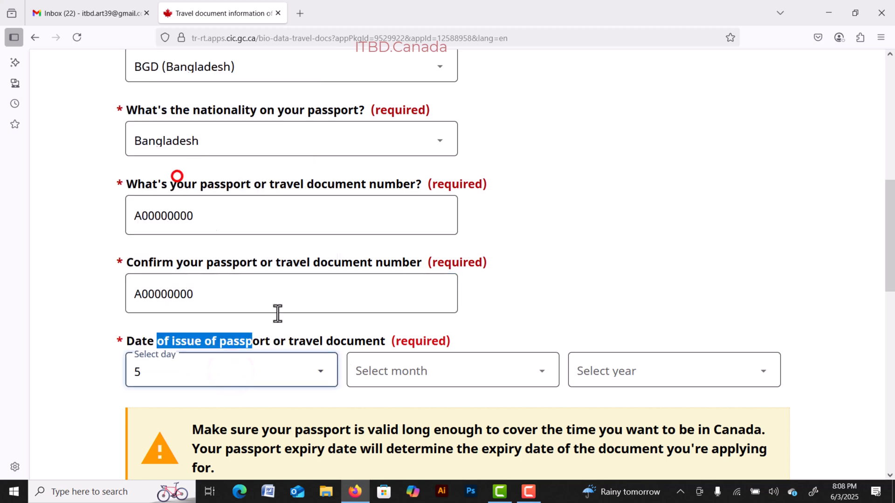
left_click(405, 372)
left_click(386, 216)
left_click(601, 369)
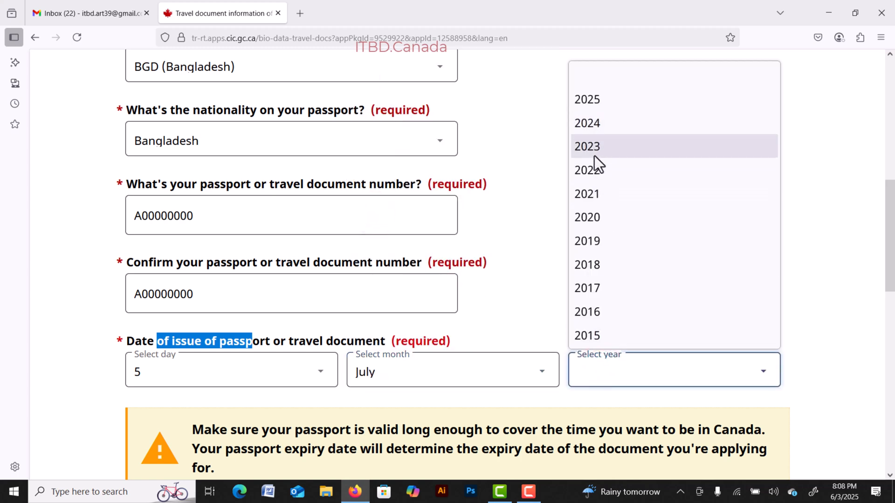
left_click(595, 170)
- Set the passport's date of expiry to 5 April 2034
scroll(639, 262, "down", 5)
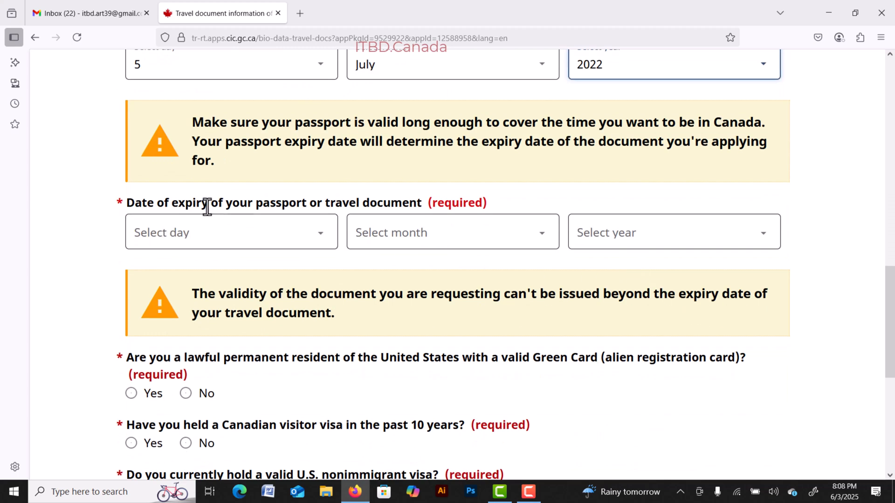
left_click_drag(191, 203, 322, 204)
left_click(275, 238)
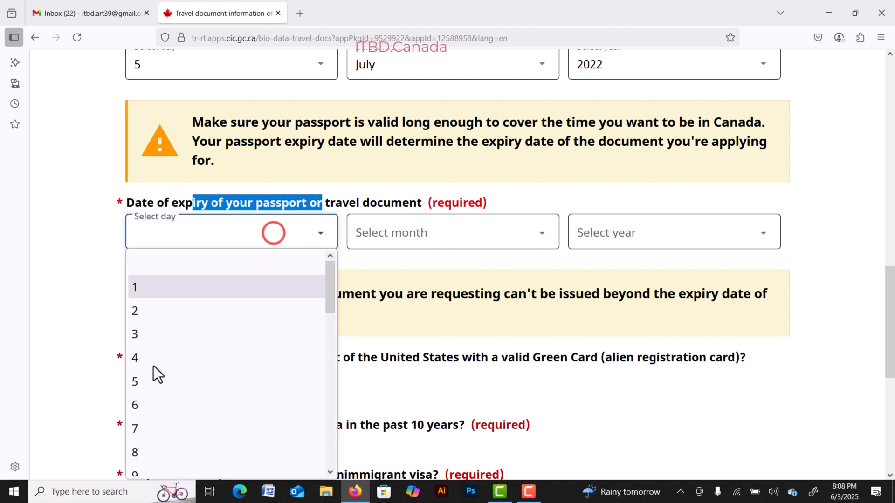
left_click(151, 392)
left_click(416, 233)
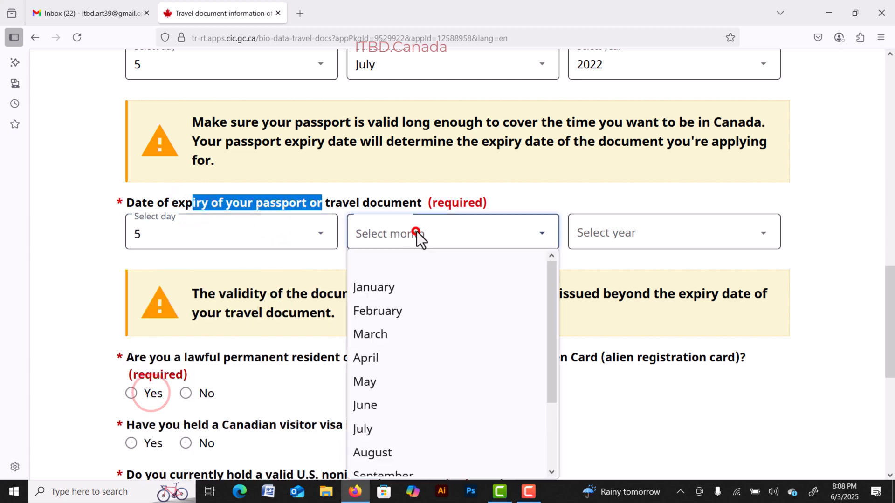
left_click(381, 363)
left_click(686, 233)
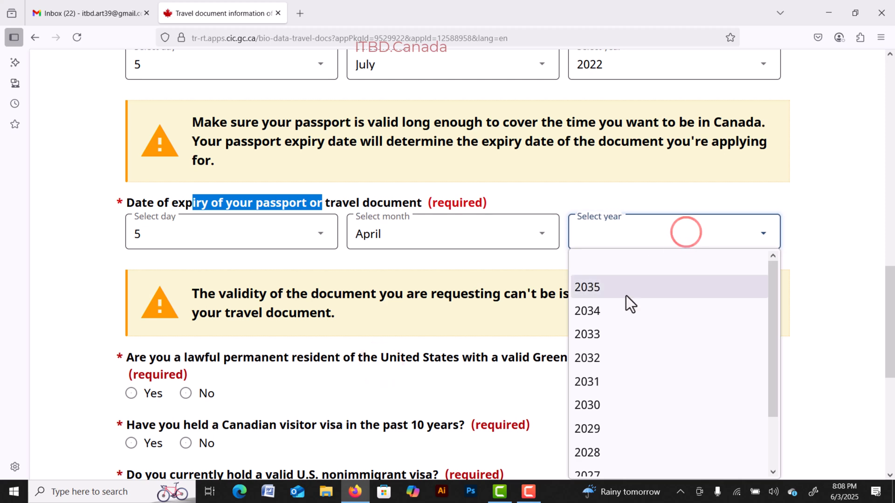
left_click(604, 312)
- Answer No to being a lawful permanent resident of the United States with a valid Green Card
scroll(374, 372, "down", 2)
scroll(250, 136, "down", 4)
scroll(191, 152, "up", 2)
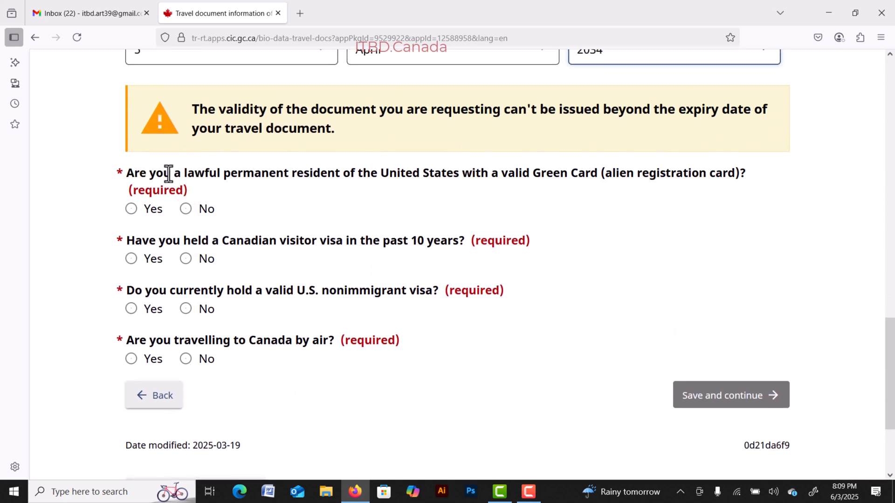
left_click_drag(135, 175, 486, 176)
left_click(559, 171)
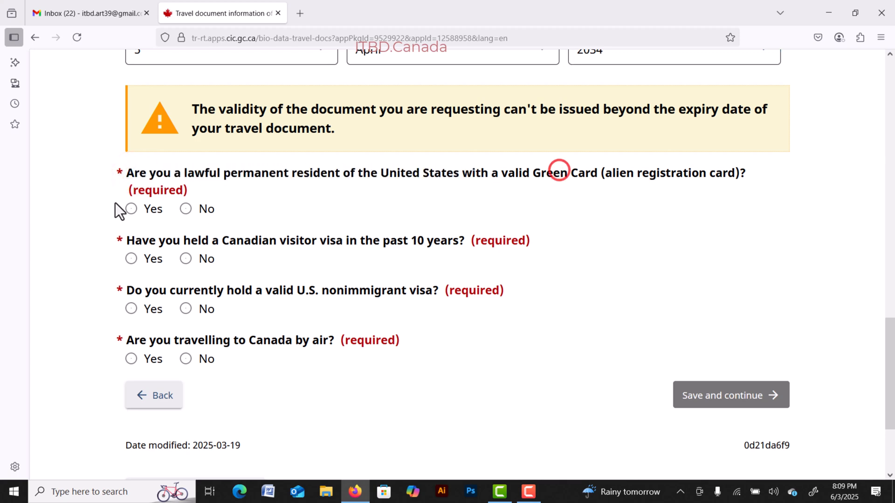
left_click(186, 208)
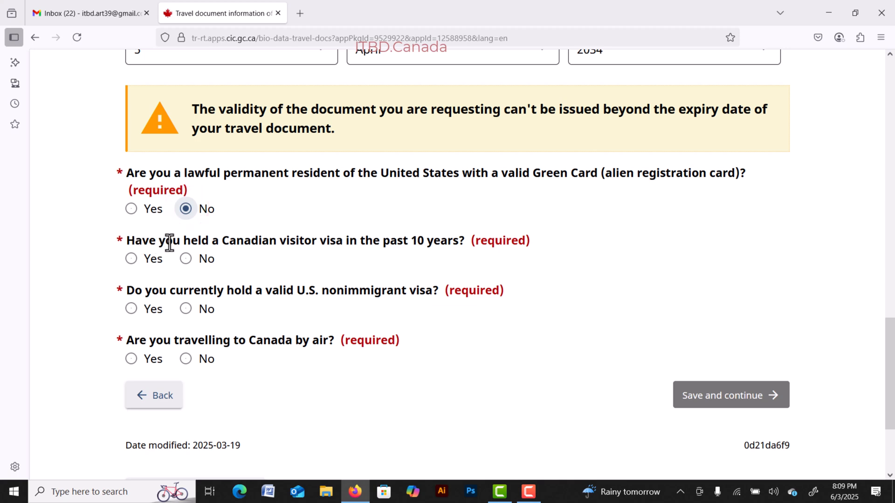
- Answer No to having held a Canadian visitor visa in the past 10 years and to holding a valid U.S. nonimmigrant visa
left_click_drag(221, 241, 459, 241)
left_click(455, 241)
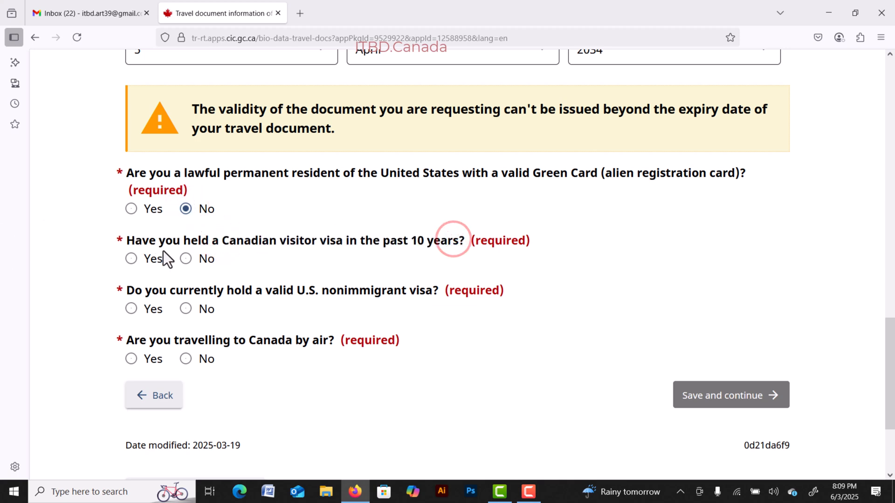
left_click(185, 259)
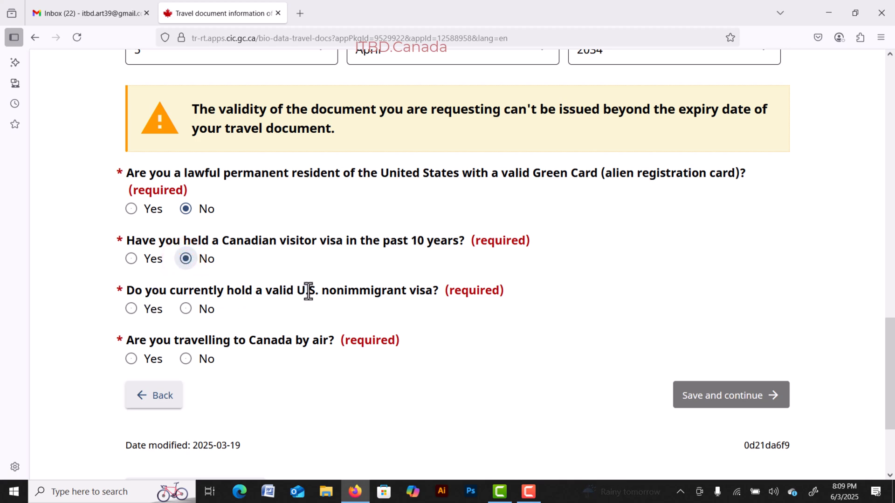
left_click(215, 310)
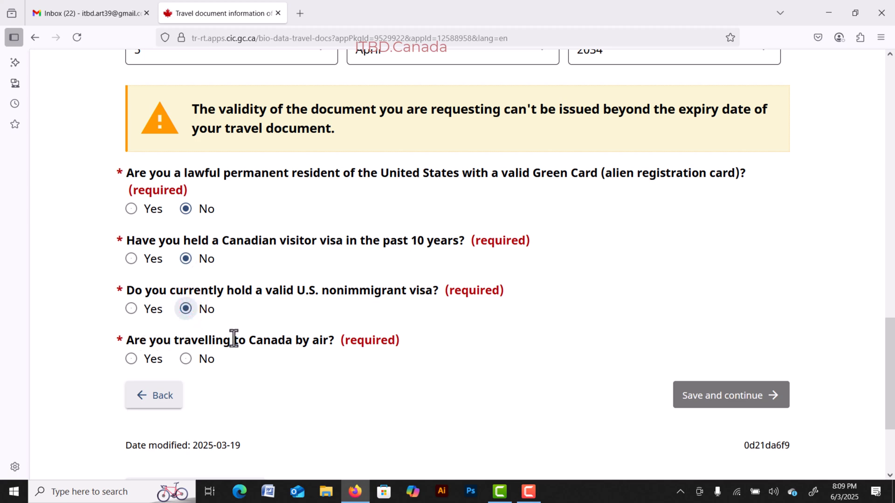
- Answer Yes to travelling to Canada by air, and save the travel document details
left_click(129, 365)
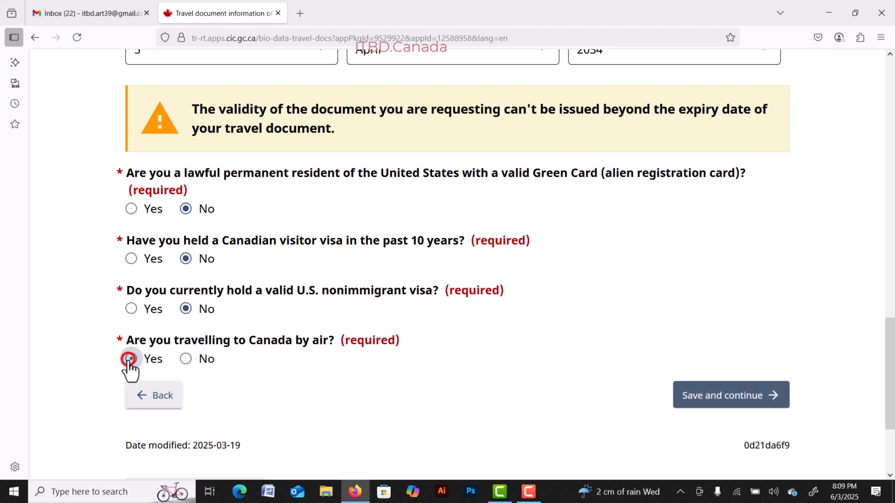
left_click(724, 409)
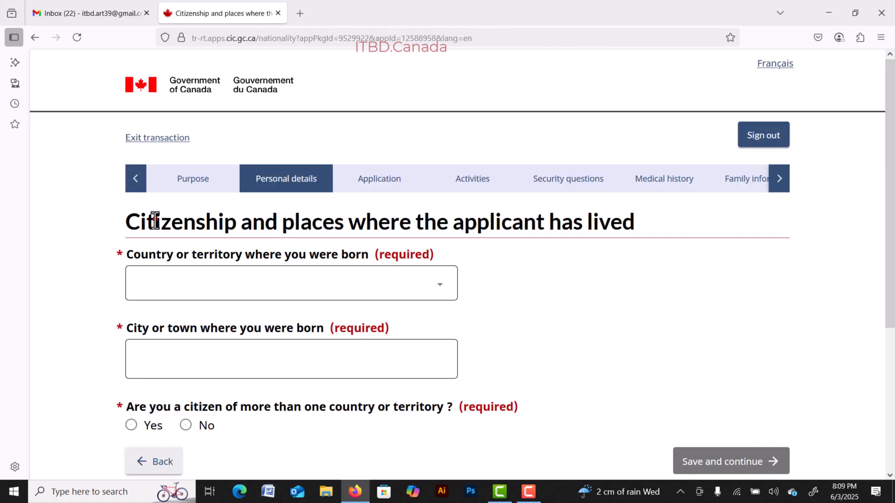
- Set the country of birth to Bangladesh and enter dhaka as the city of birth
left_click_drag(155, 221, 347, 222)
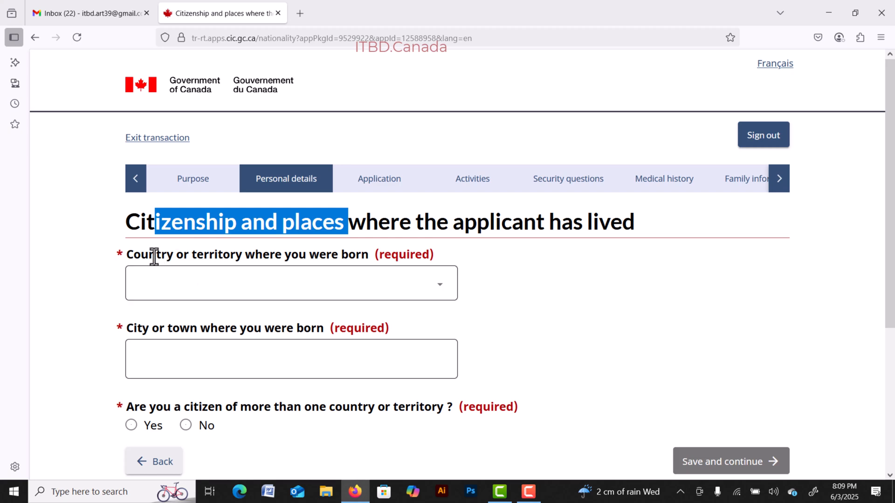
left_click(370, 280)
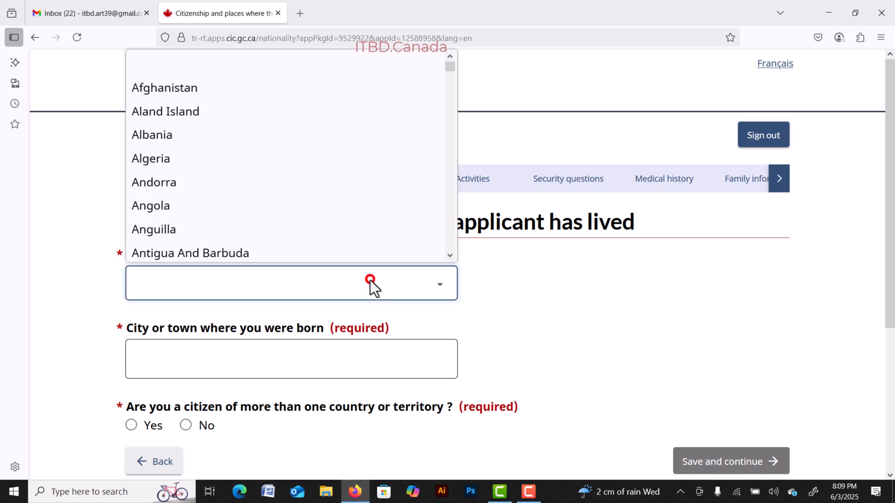
type("ban")
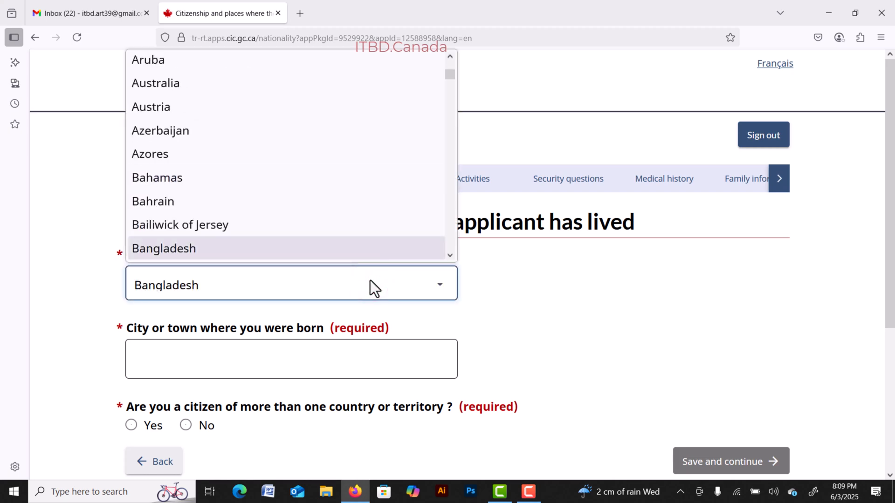
key("Return")
left_click(206, 358)
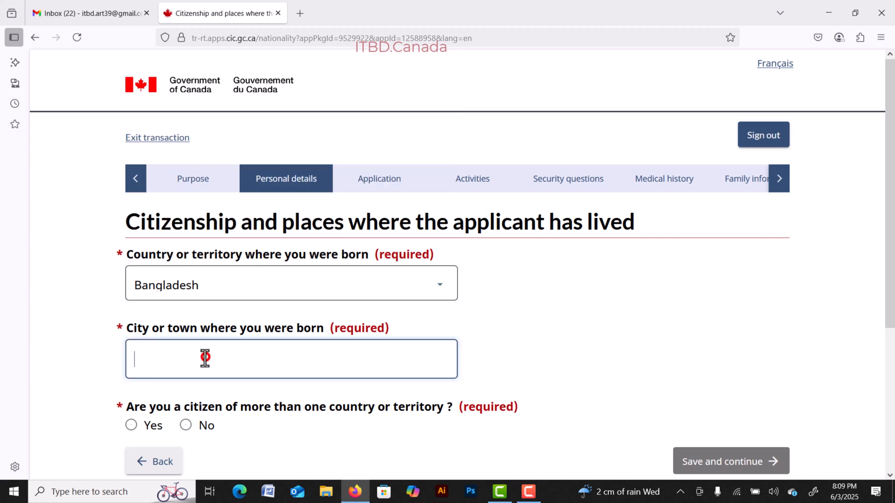
type("dhaka")
- Answer No to being a citizen of more than one country or territory
scroll(160, 314, "down", 3)
left_click_drag(233, 285, 439, 284)
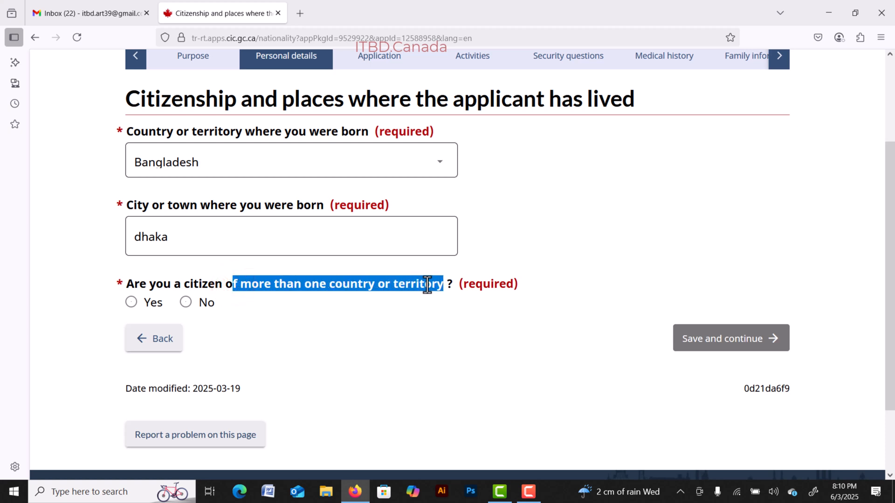
left_click(219, 285)
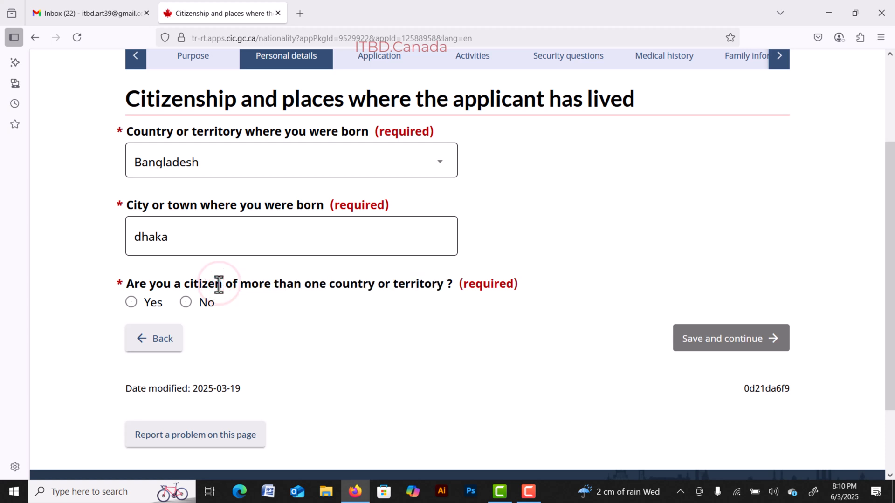
left_click(186, 303)
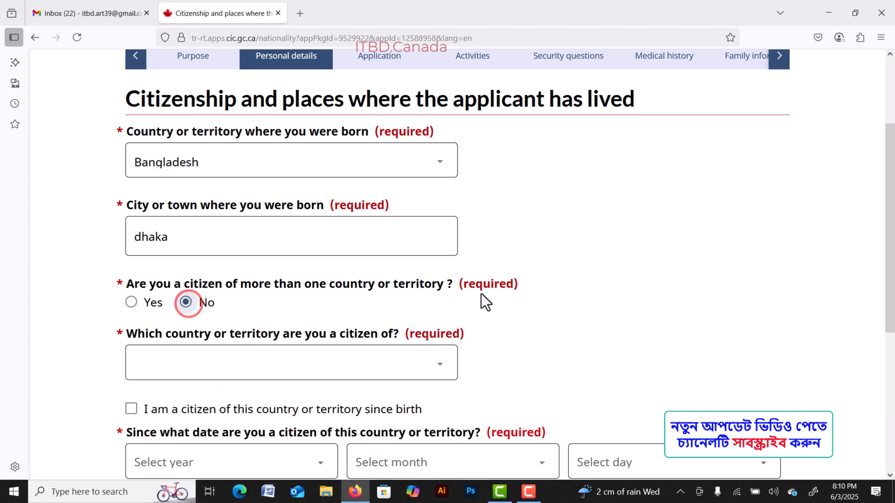
- Set the country of citizenship to Bangladesh, mark it as held since birth, and save the citizenship page
scroll(542, 303, "down", 3)
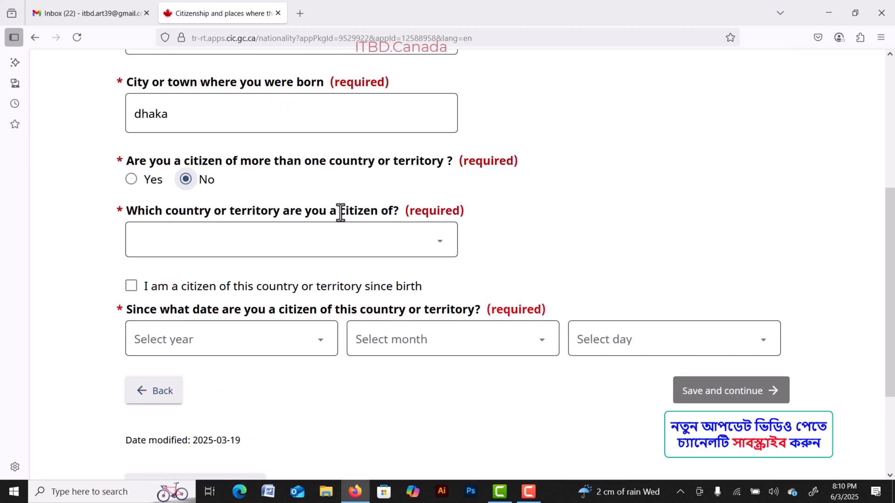
left_click(362, 241)
type("ban")
key("Return")
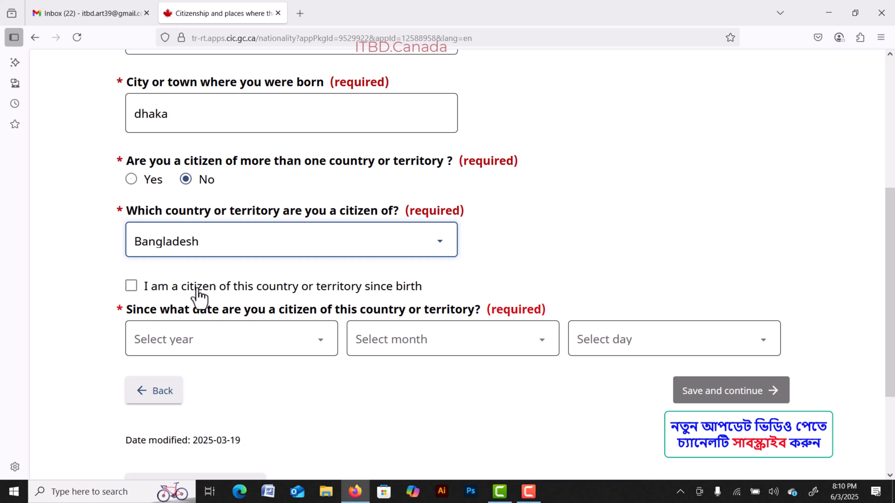
left_click(131, 285)
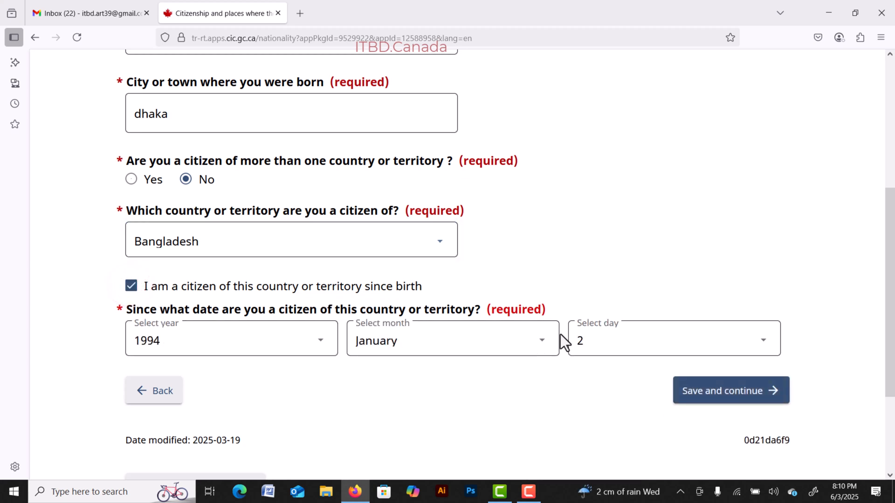
left_click(729, 399)
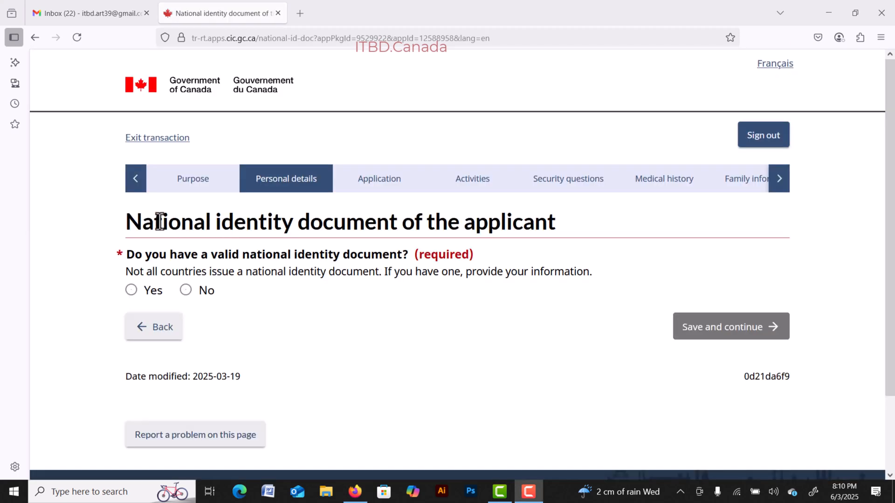
left_click_drag(160, 221, 378, 222)
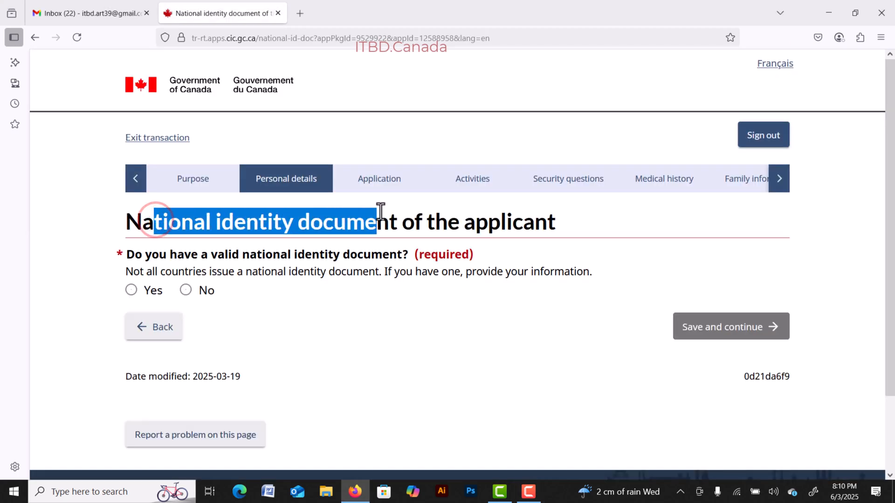
left_click(405, 221)
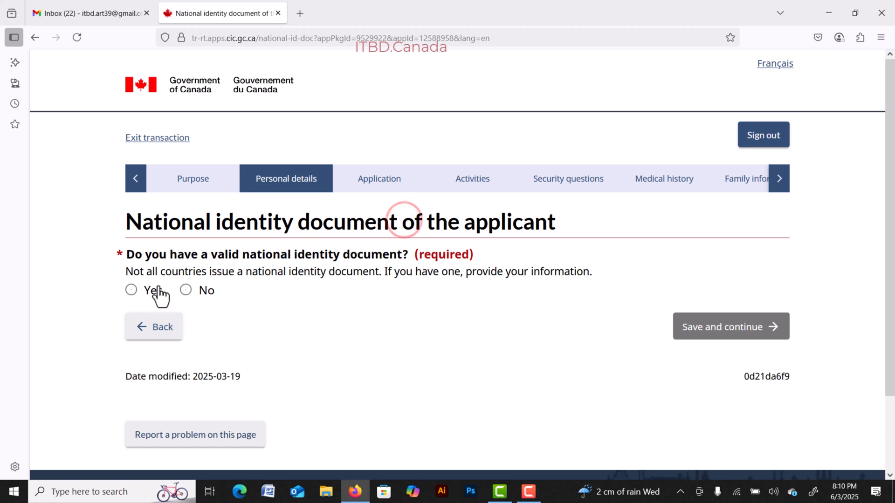
left_click(132, 291)
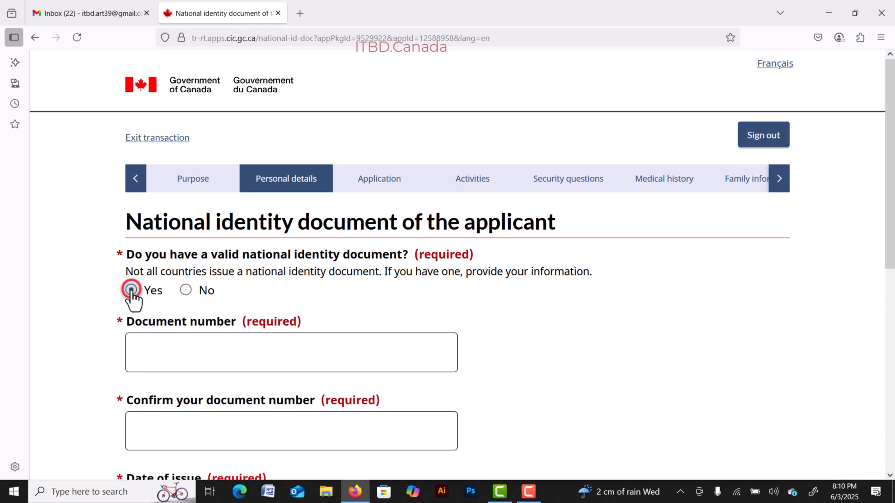
left_click_drag(146, 321, 232, 322)
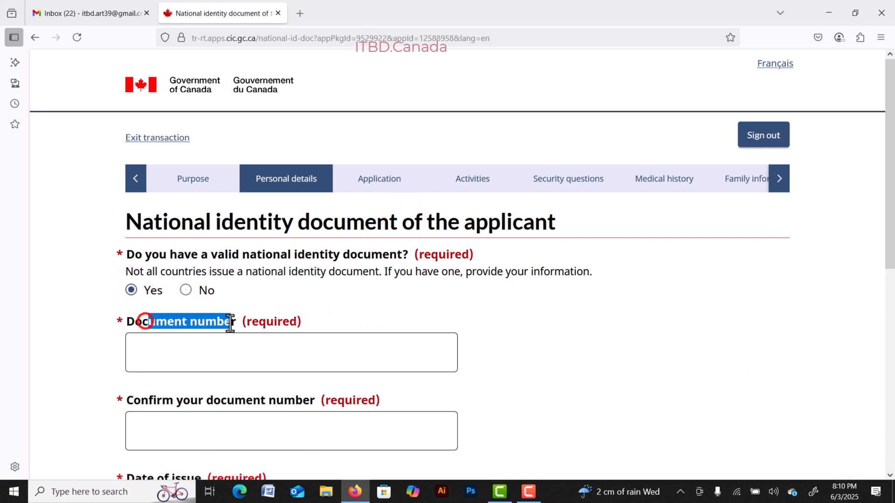
scroll(231, 326, "down", 3)
left_click_drag(163, 278, 269, 278)
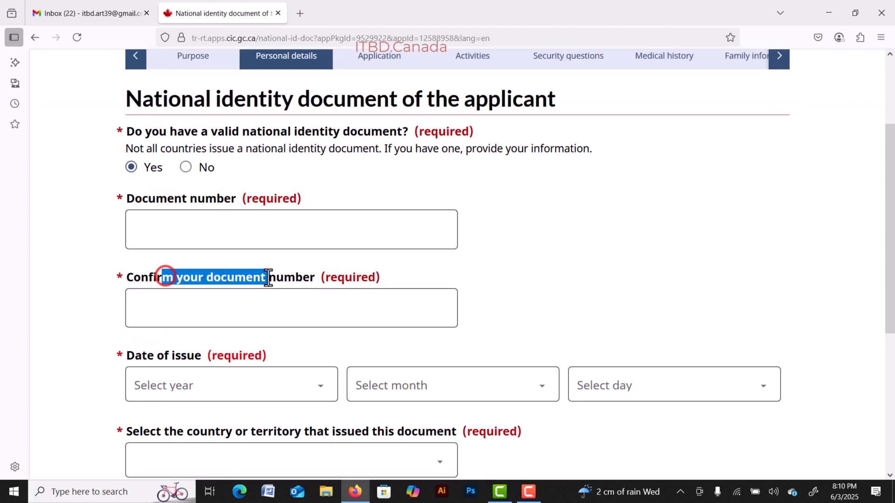
scroll(271, 278, "down", 3)
left_click_drag(135, 233, 211, 233)
left_click(438, 338)
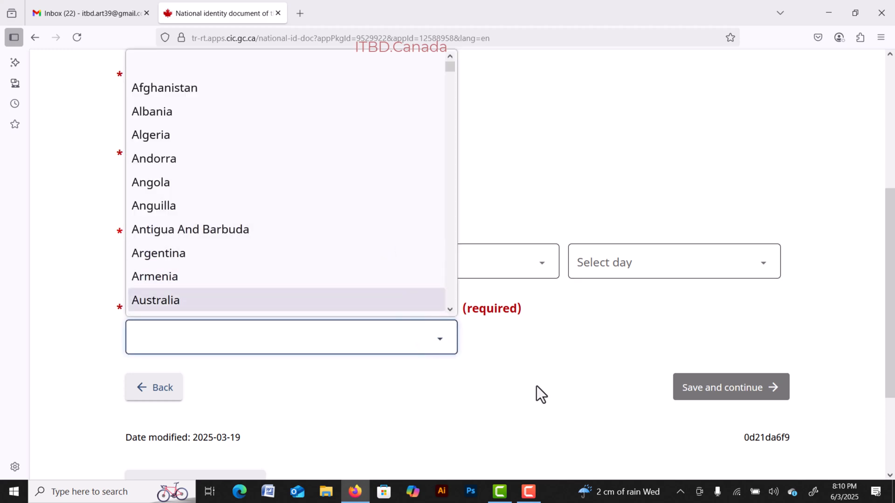
left_click(561, 375)
scroll(510, 368, "up", 4)
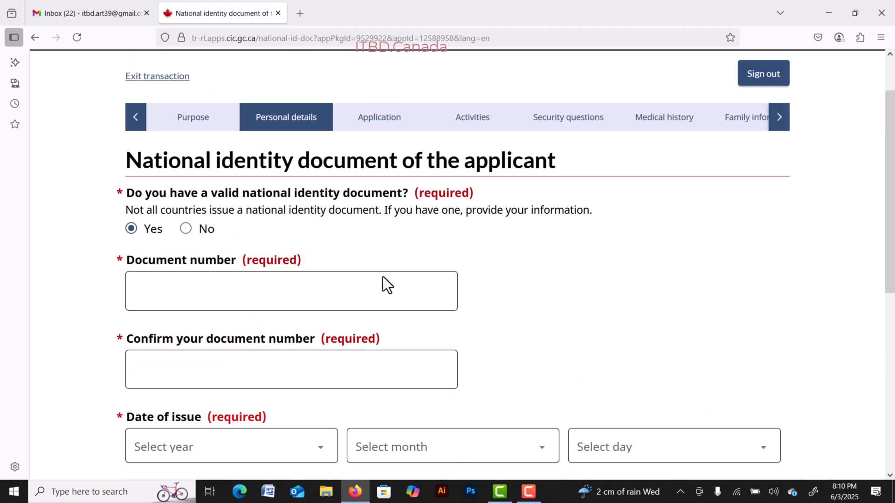
- Answer No to having a valid national identity document and No to having used another name, saving each page
left_click(185, 230)
left_click(709, 269)
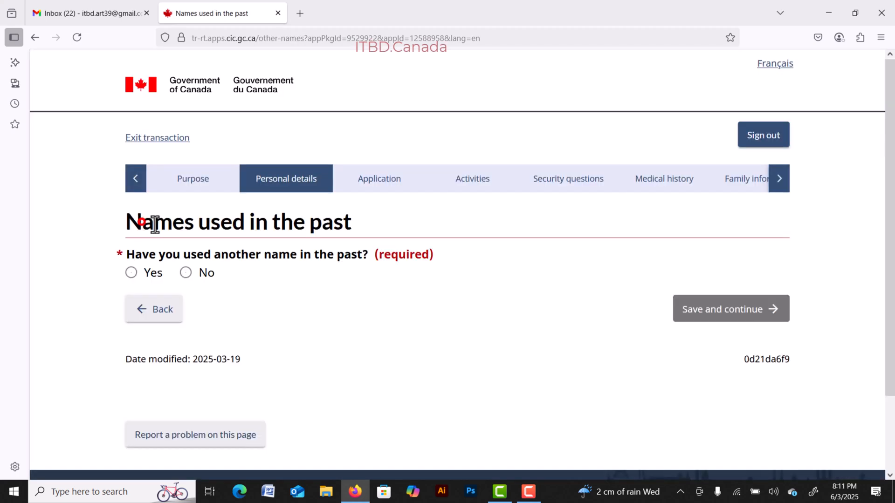
left_click_drag(141, 223, 407, 224)
left_click(429, 225)
left_click(131, 273)
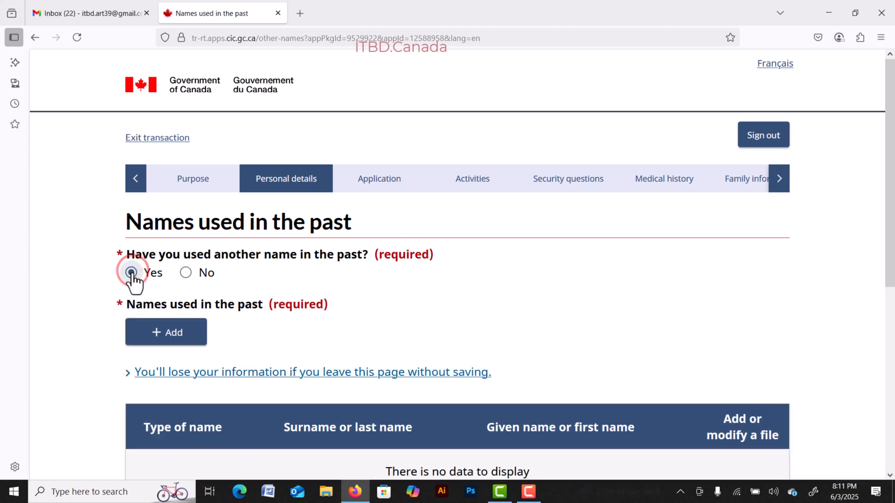
left_click(186, 273)
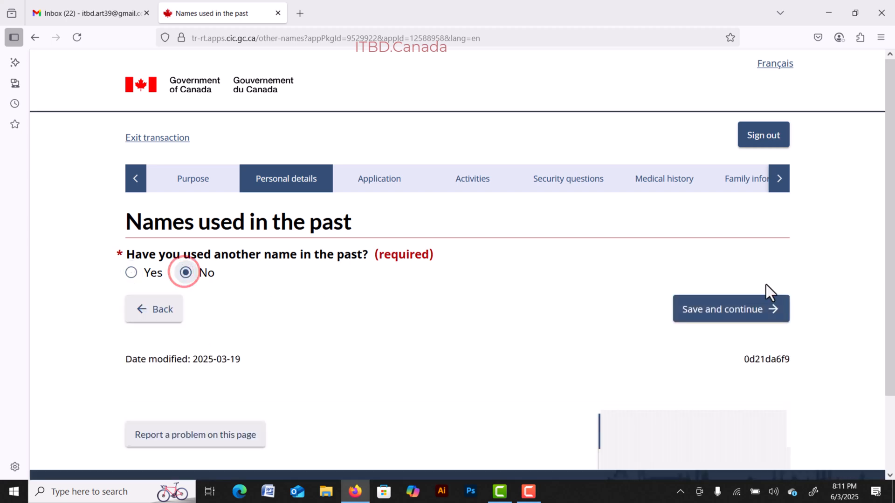
left_click(710, 310)
- Set the country of the applicant's residential address to Bangladesh
left_click_drag(205, 134, 548, 169)
left_click(548, 167)
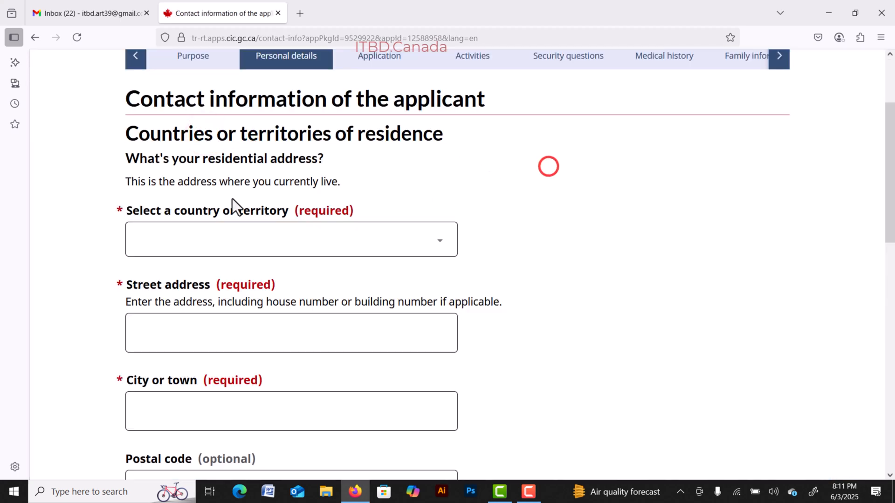
left_click_drag(181, 211, 264, 211)
left_click(418, 238)
left_click(248, 262)
- Enter the applicant's residential street address and set the city or town to dhaka
left_click_drag(139, 288, 174, 294)
left_click(171, 336)
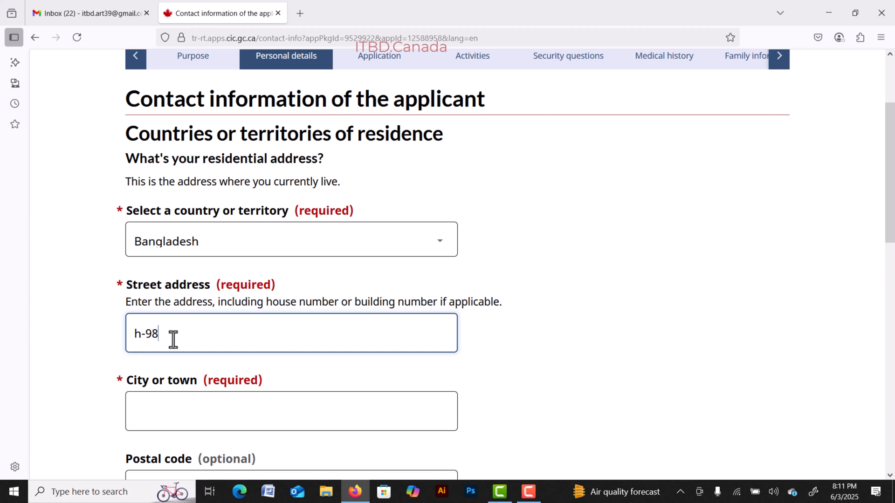
scroll(241, 337, "down", 3)
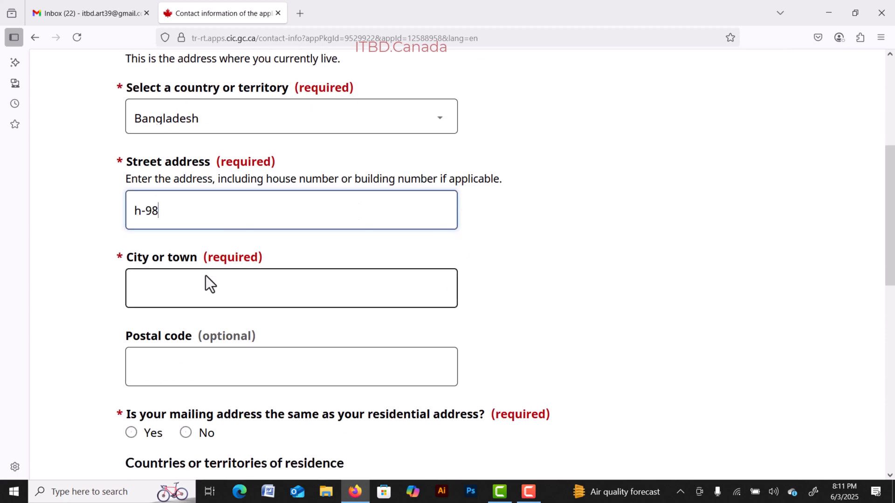
left_click_drag(268, 181, 442, 178)
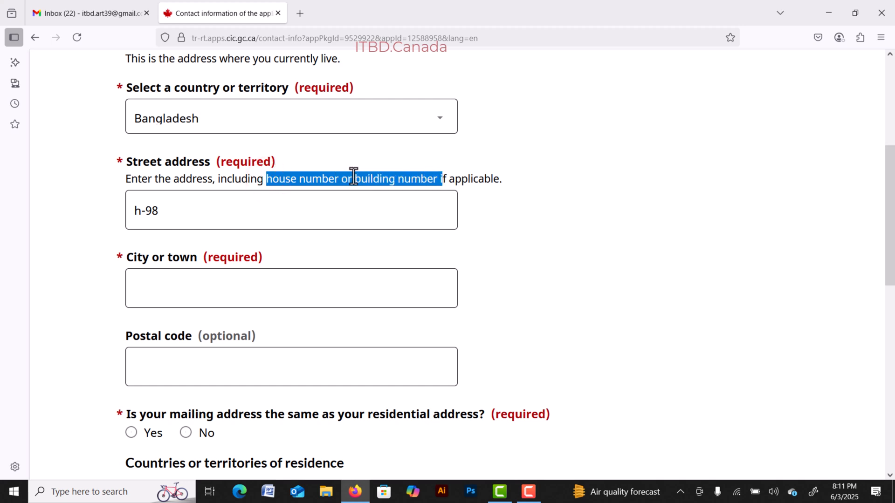
left_click(248, 182)
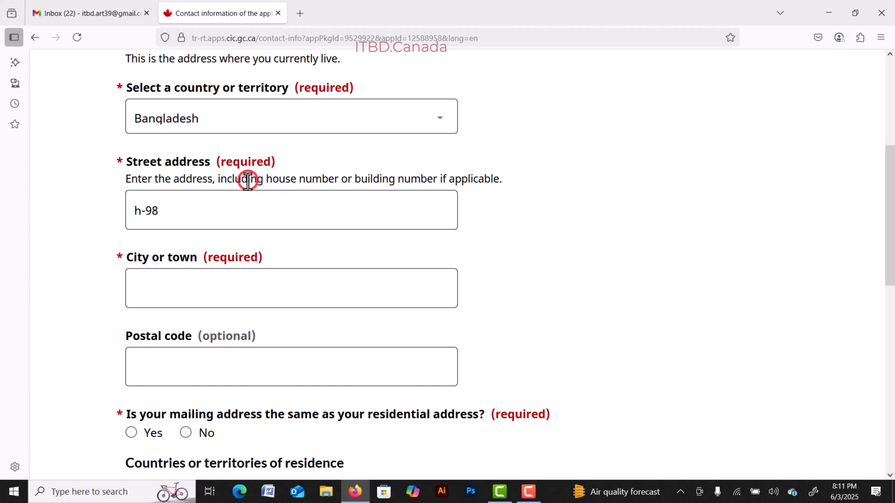
left_click(160, 295)
type("dhaka")
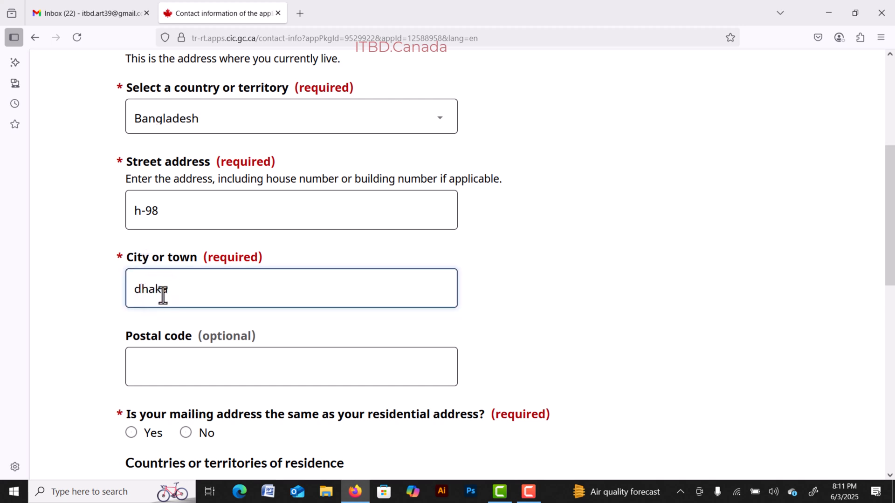
- Leave the optional postal code blank and answer Yes to the mailing address being the same as the residential address
scroll(161, 295, "down", 1)
left_click_drag(202, 274, 252, 269)
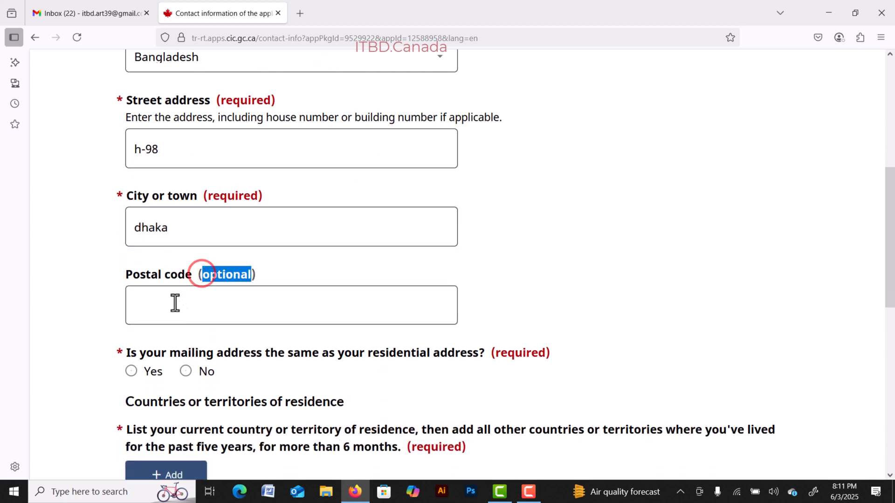
scroll(177, 302, "down", 2)
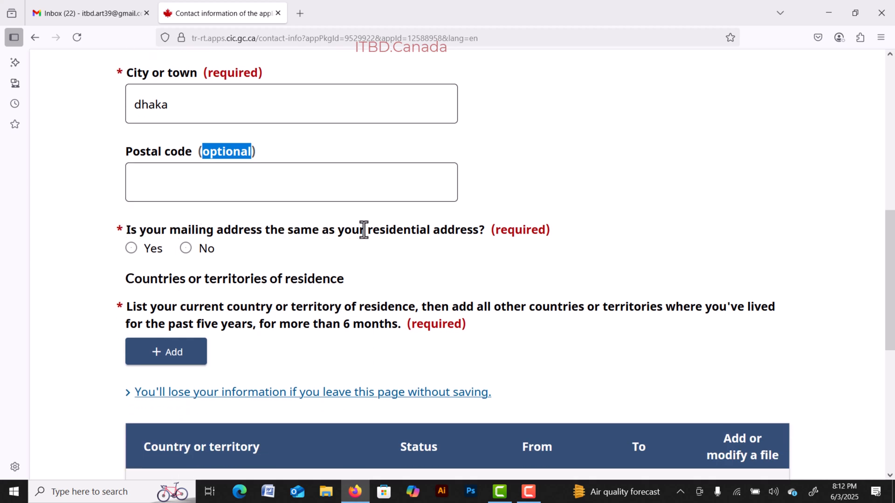
left_click_drag(368, 230, 479, 230)
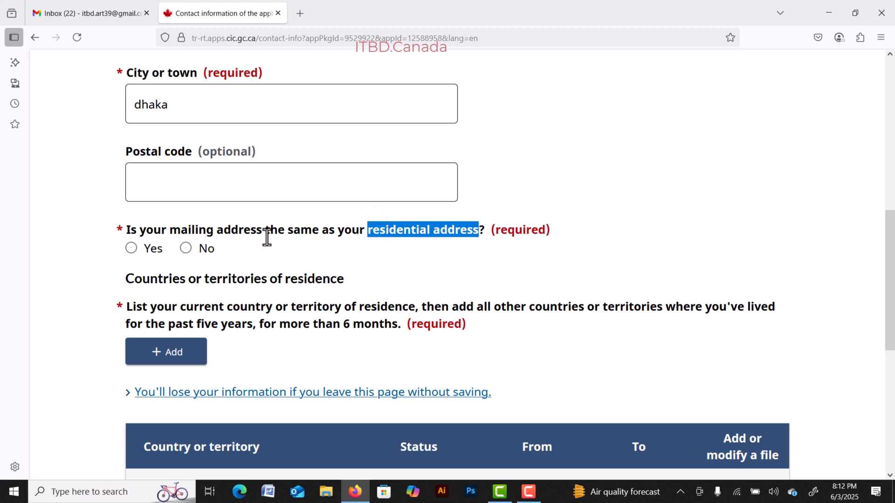
scroll(224, 205, "up", 3)
scroll(173, 373, "up", 1)
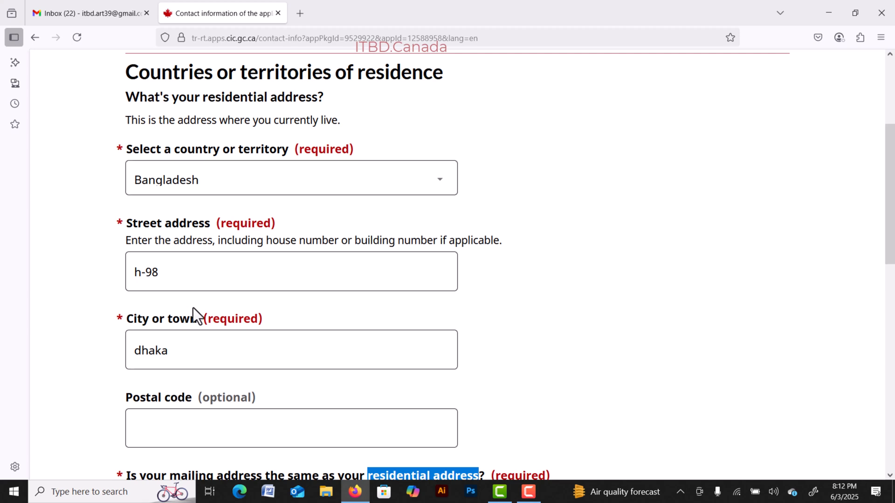
scroll(193, 307, "down", 3)
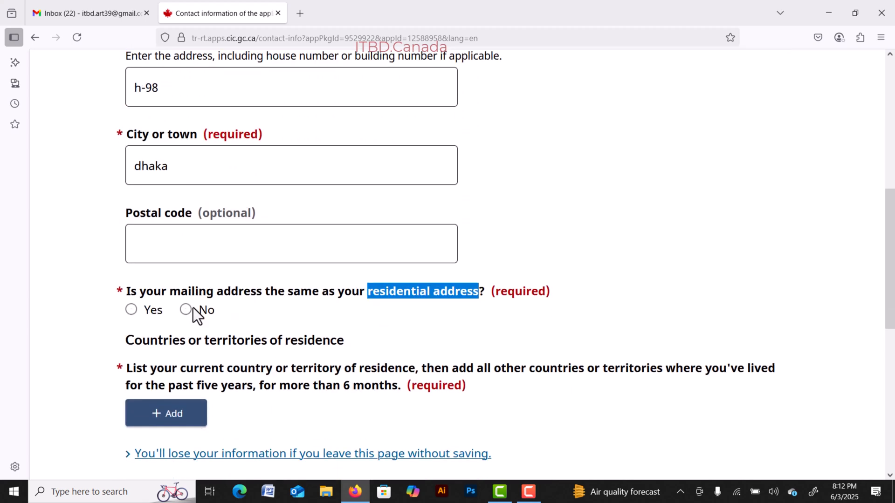
left_click(131, 310)
left_click(186, 312)
scroll(281, 321, "down", 3)
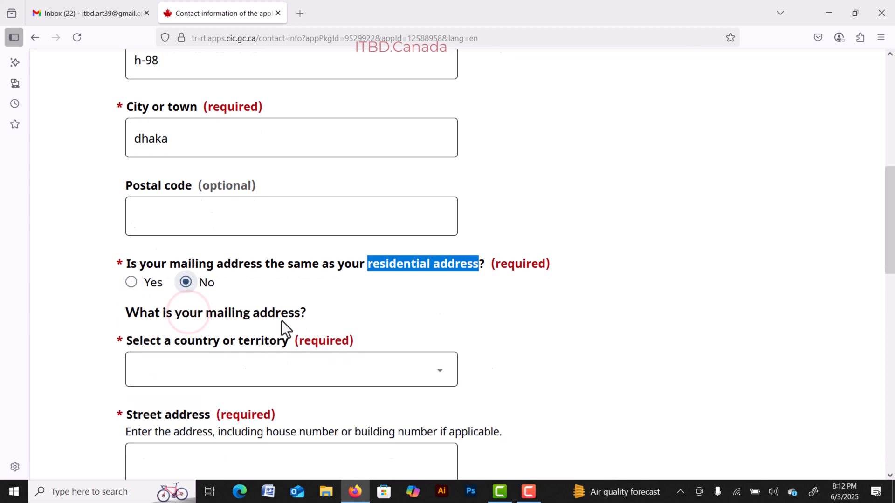
scroll(205, 321, "down", 5)
scroll(204, 315, "up", 6)
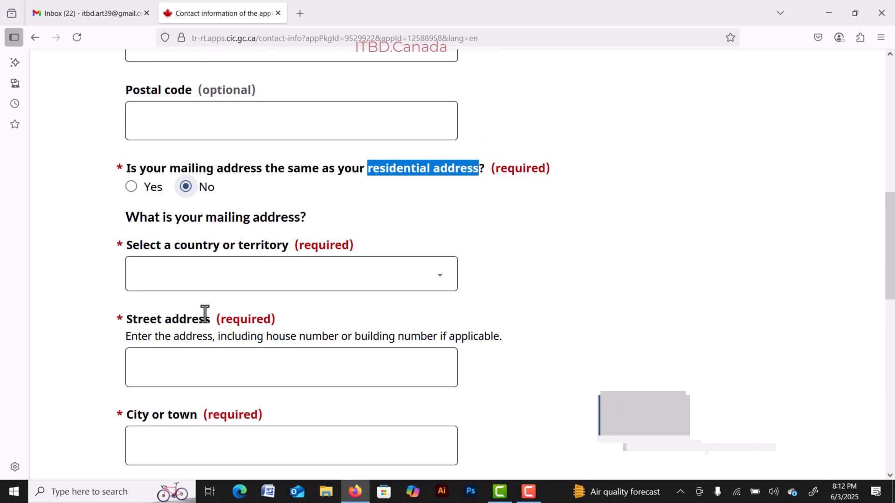
left_click(131, 187)
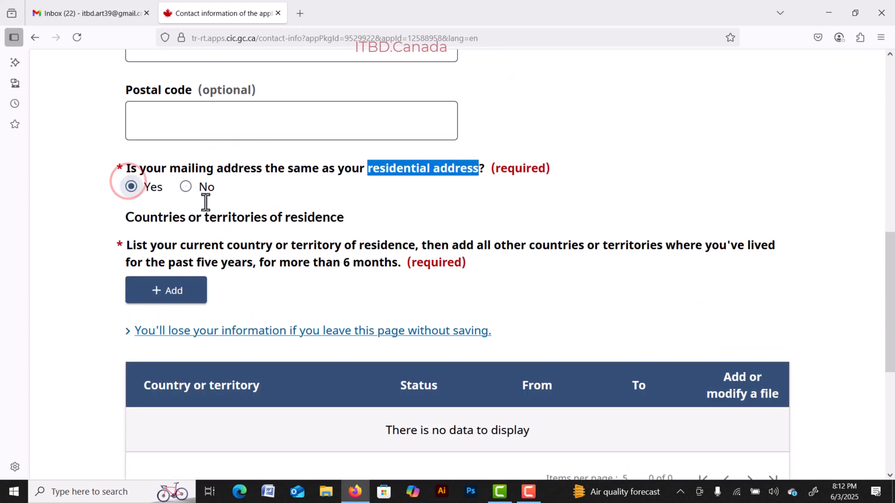
- Open a new country-of-residence entry and examine its country, residence status and date fields
scroll(205, 204, "down", 1)
left_click_drag(185, 183, 256, 201)
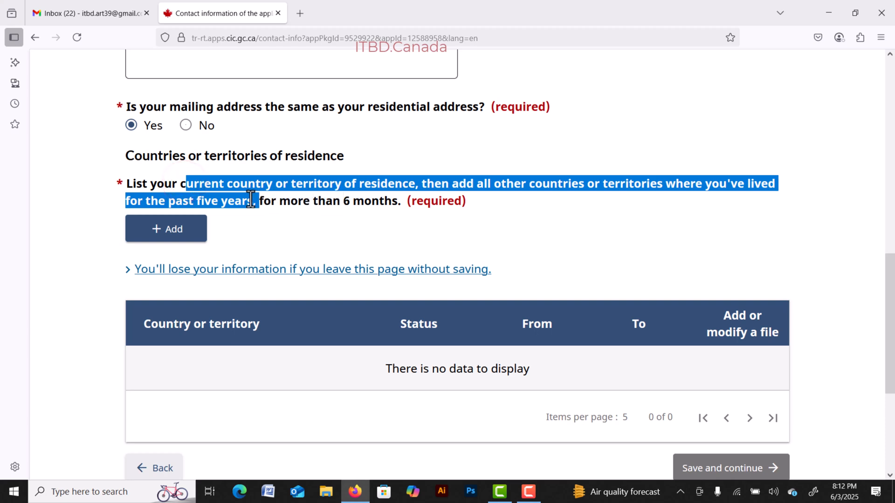
left_click(303, 202)
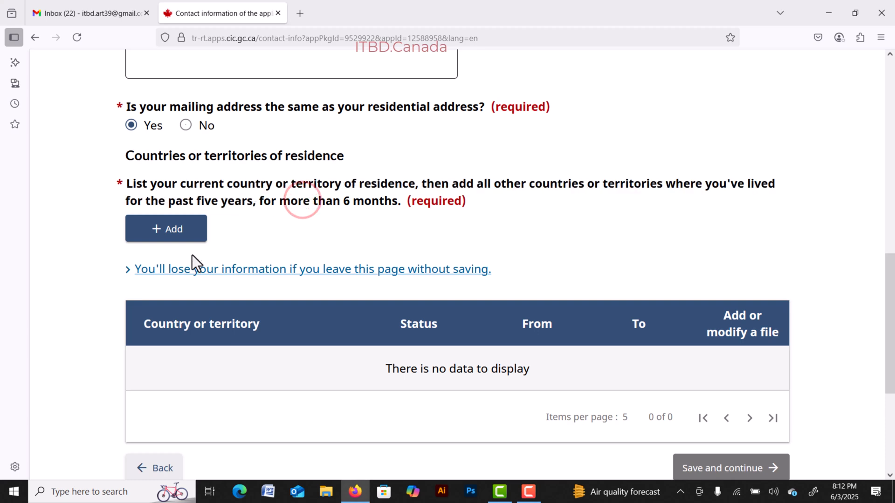
left_click(180, 235)
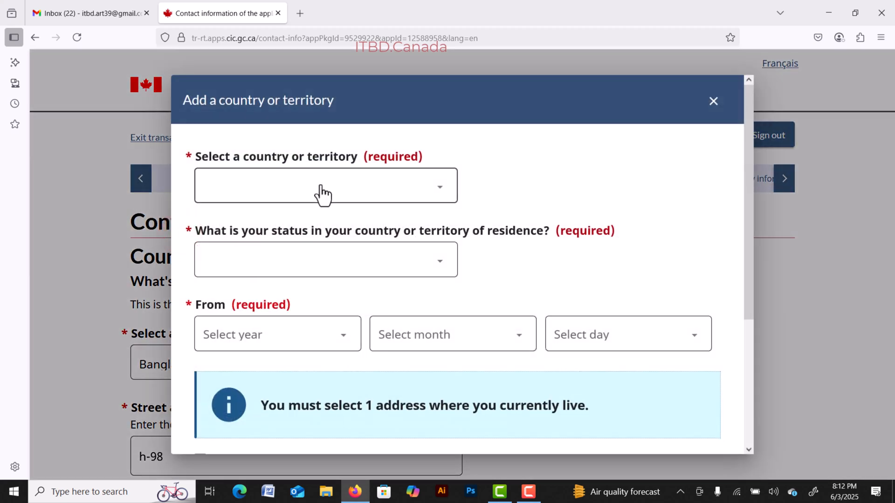
scroll(326, 205, "down", 2)
scroll(331, 228, "up", 2)
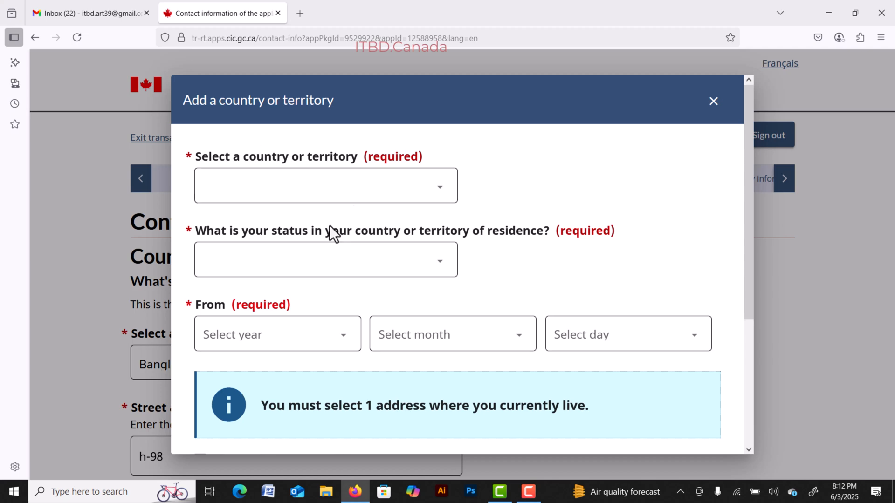
scroll(331, 235, "down", 4)
scroll(322, 327, "up", 4)
left_click_drag(275, 157, 329, 157)
left_click_drag(334, 231, 485, 229)
left_click(522, 232)
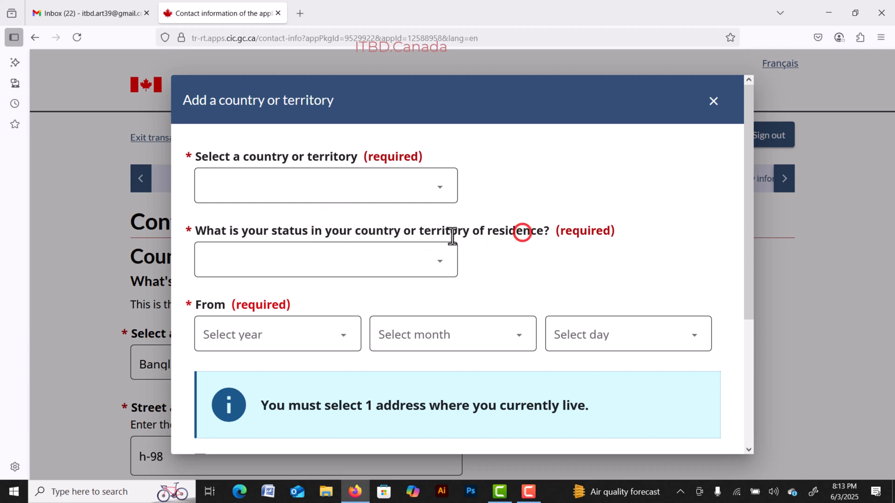
left_click(424, 260)
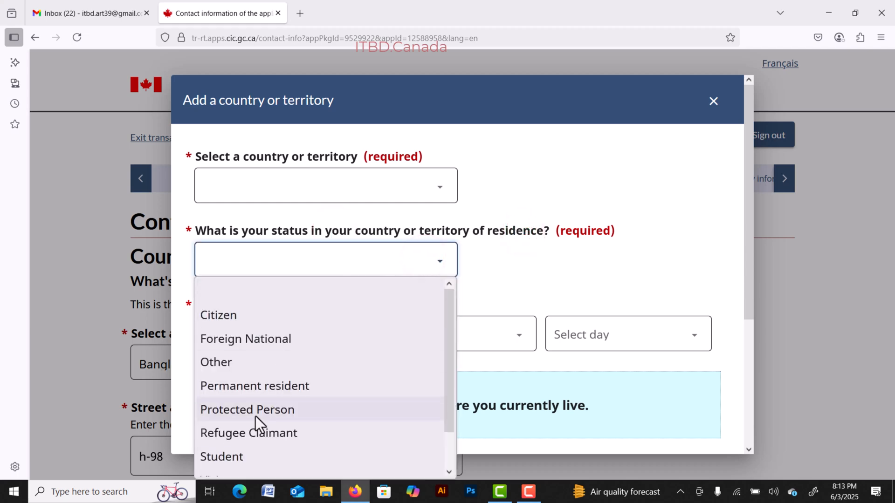
scroll(242, 460, "down", 1)
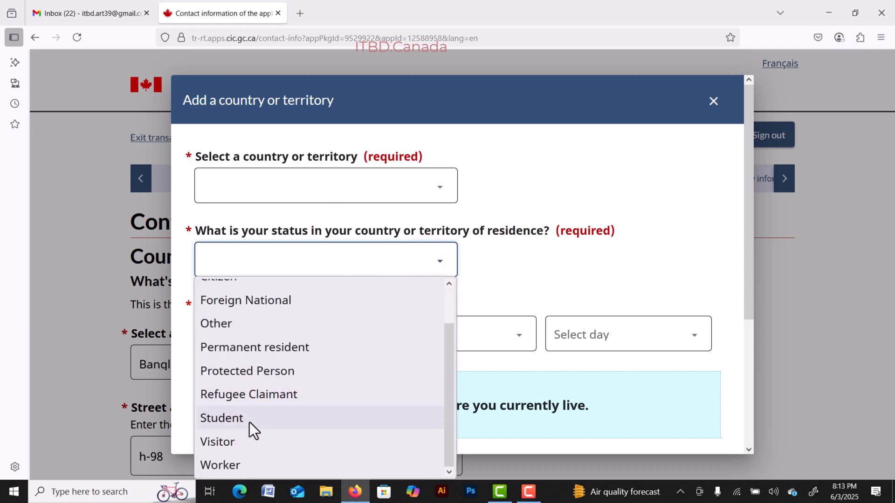
left_click(231, 466)
left_click_drag(208, 305, 250, 307)
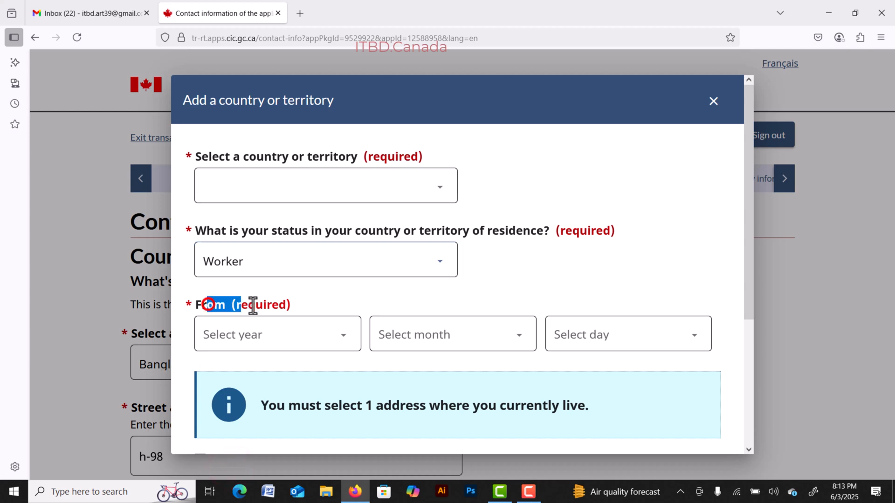
scroll(280, 304, "down", 3)
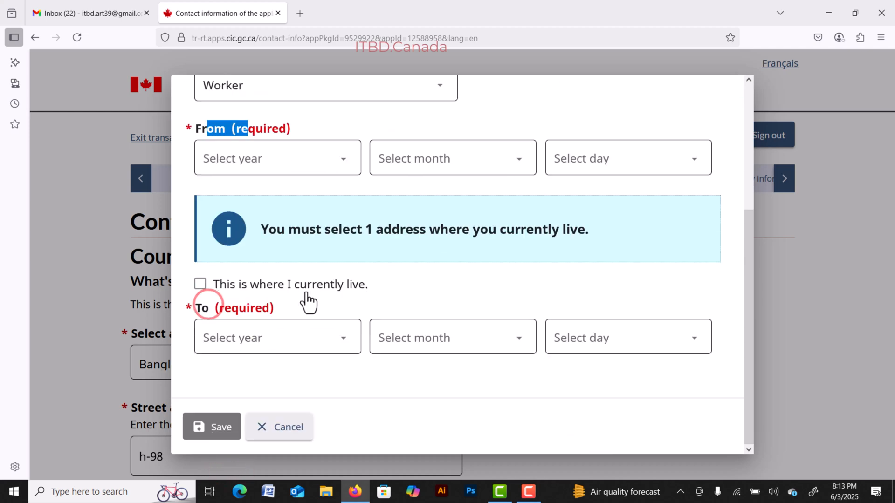
left_click(200, 284)
scroll(282, 303, "down", 3)
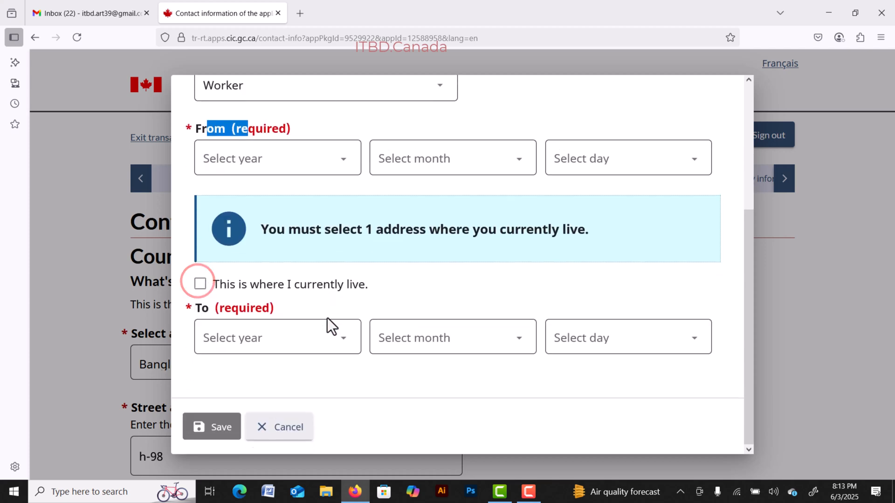
left_click(289, 438)
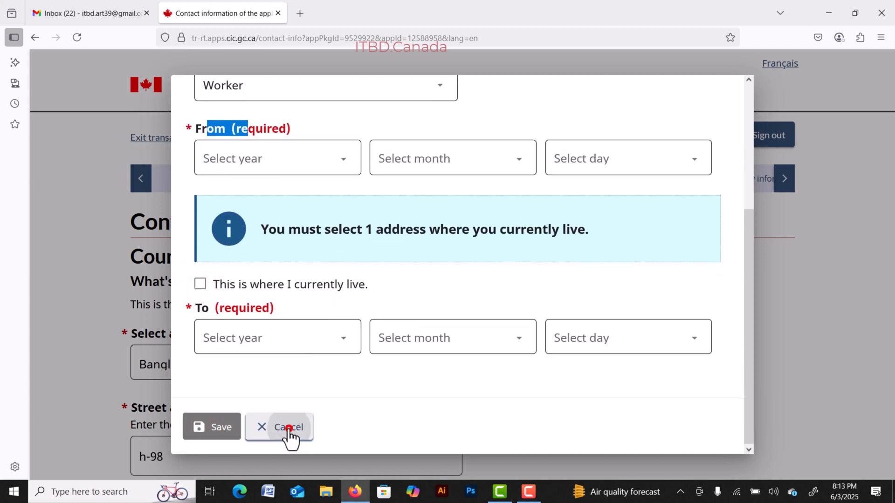
- Start a new country-of-residence entry for Bangladesh with the residence status Citizen
left_click(161, 284)
left_click(334, 178)
type("ban")
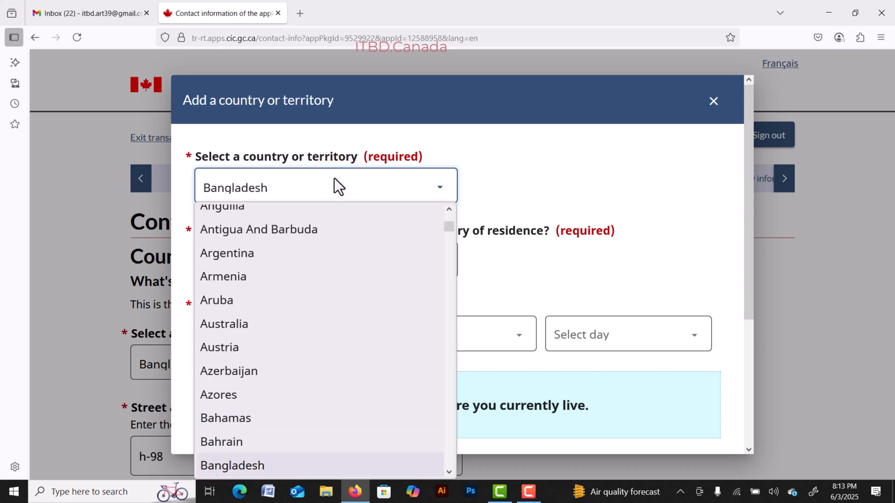
key("Return")
left_click(363, 254)
scroll(320, 372, "down", 2)
scroll(300, 370, "up", 2)
left_click(250, 322)
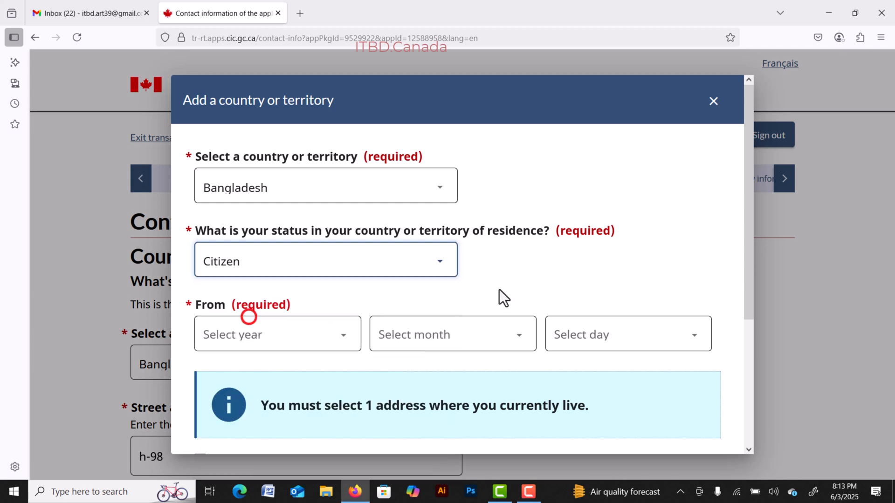
- Set the start date of the Bangladesh residence to January 2, 1994
scroll(401, 280, "down", 3)
left_click(301, 163)
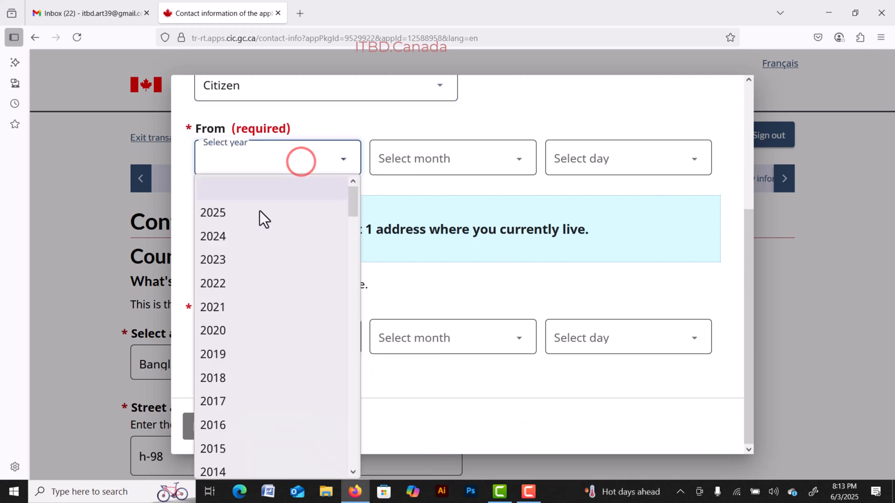
scroll(227, 325, "down", 5)
scroll(226, 335, "down", 13)
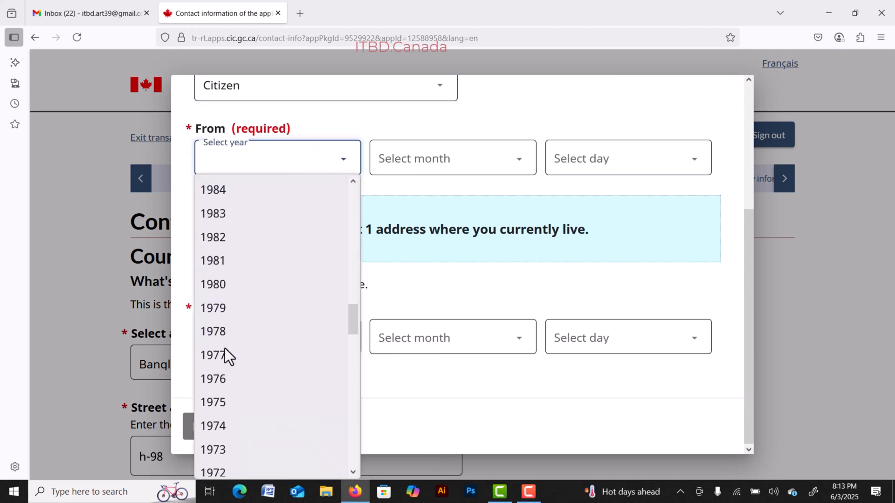
scroll(224, 334, "up", 5)
left_click(233, 234)
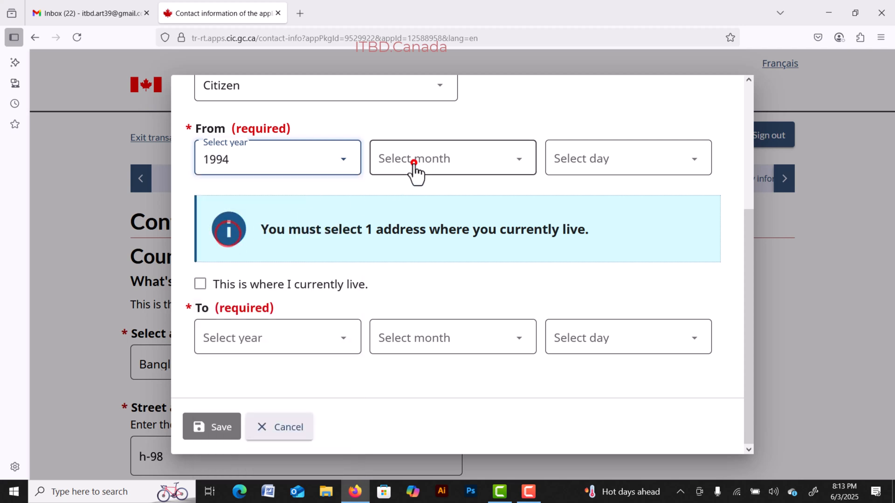
left_click(413, 161)
left_click(402, 210)
left_click(611, 163)
left_click(568, 235)
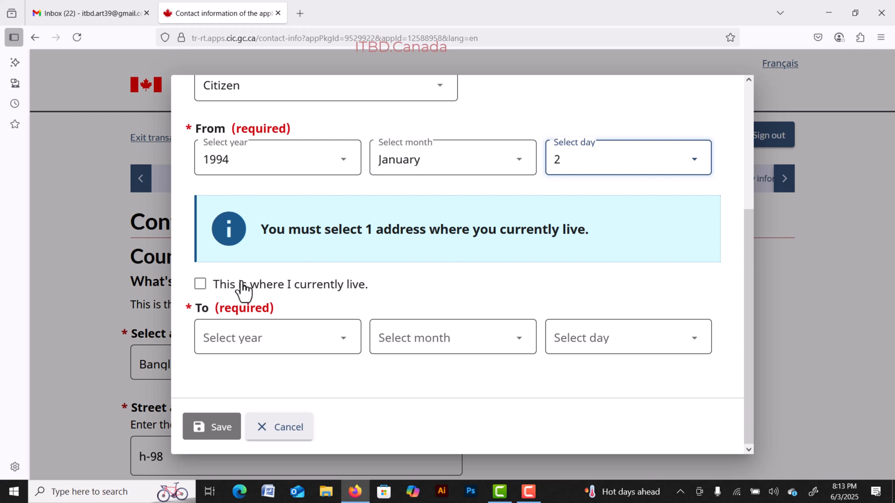
- Mark Bangladesh as where the applicant currently lives, then save the entry and the contact information page
left_click(202, 287)
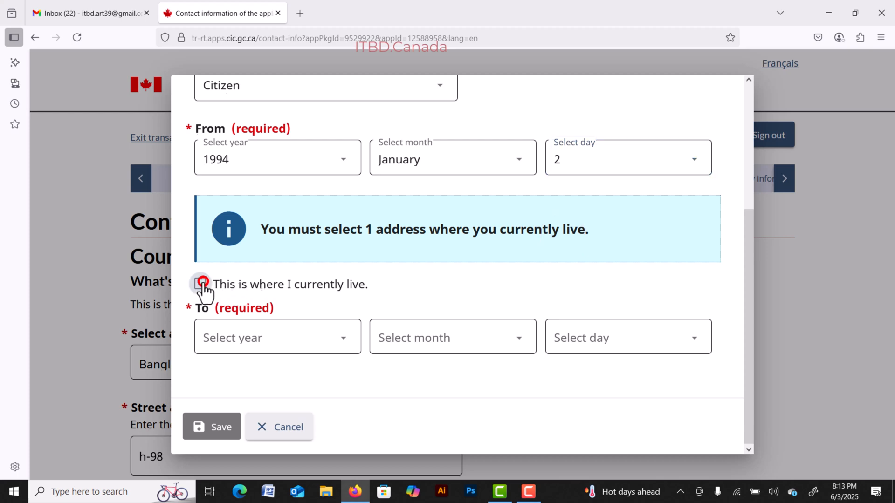
left_click(205, 428)
scroll(446, 312, "down", 15)
left_click(698, 332)
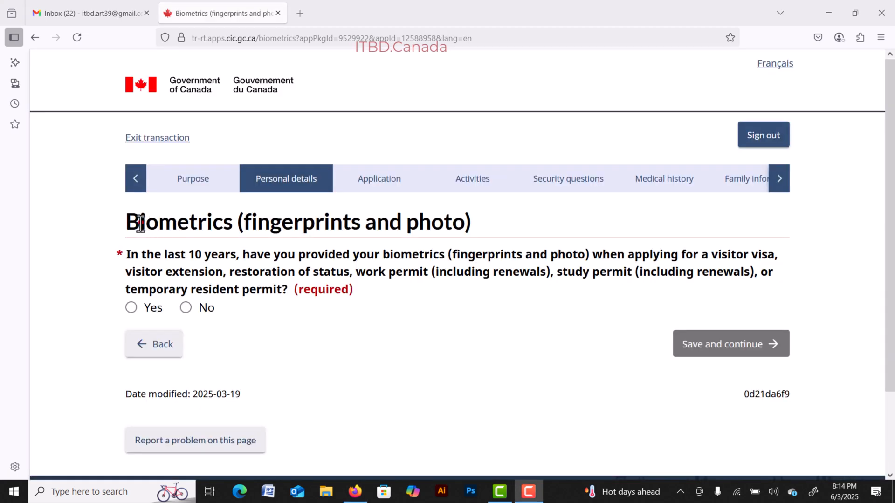
- Answer Yes to having provided biometrics in the last 10 years, choose to re-use the valid biometrics, and save the page
left_click_drag(141, 223, 351, 221)
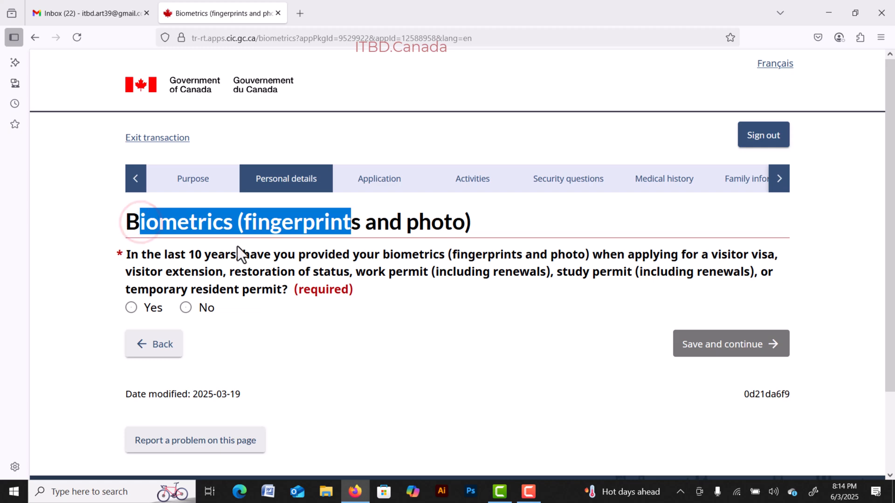
left_click_drag(189, 255, 356, 255)
left_click(451, 267)
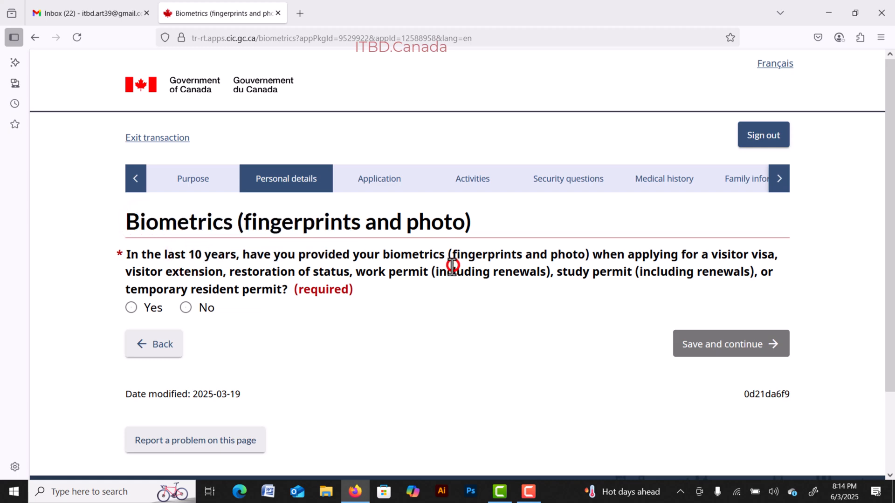
left_click(132, 309)
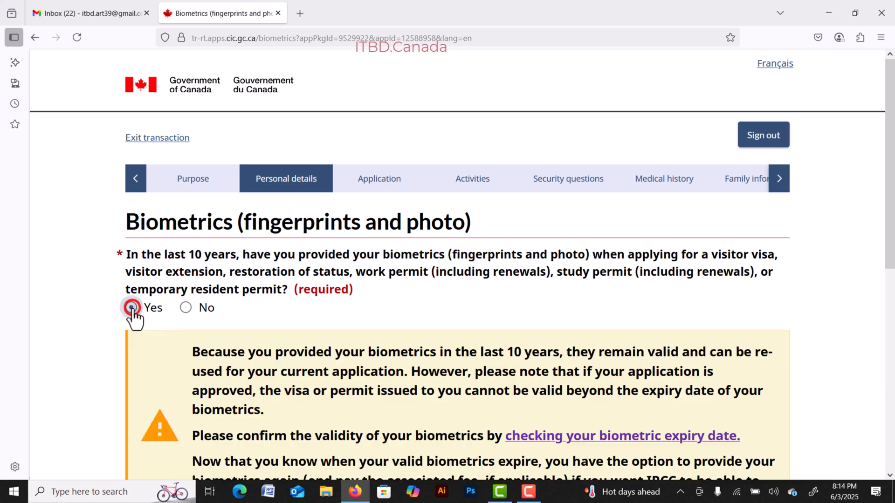
scroll(294, 312, "down", 5)
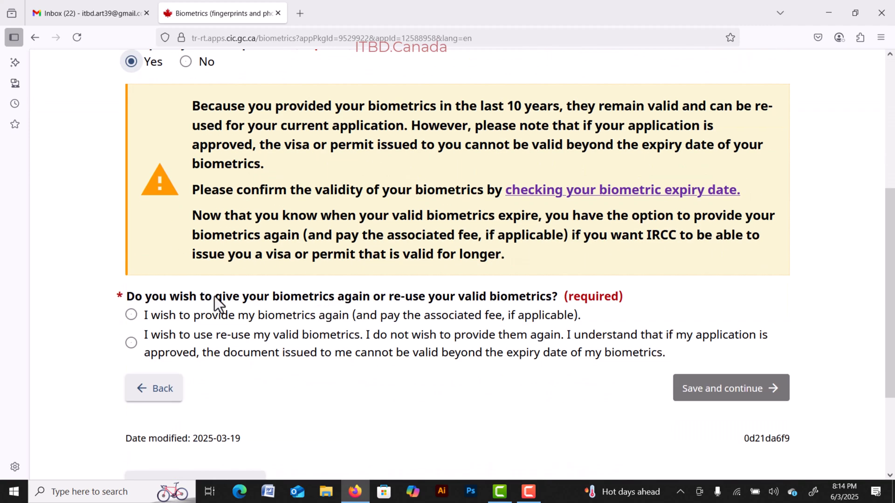
left_click_drag(188, 296, 370, 296)
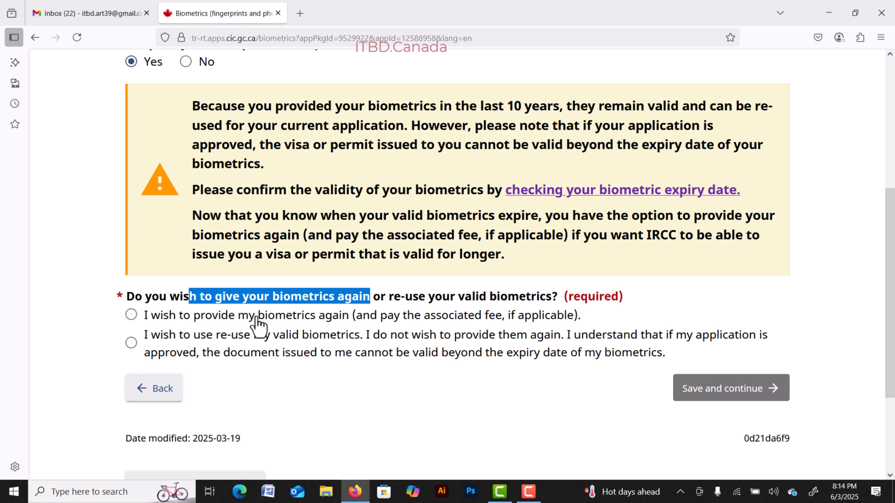
left_click(131, 314)
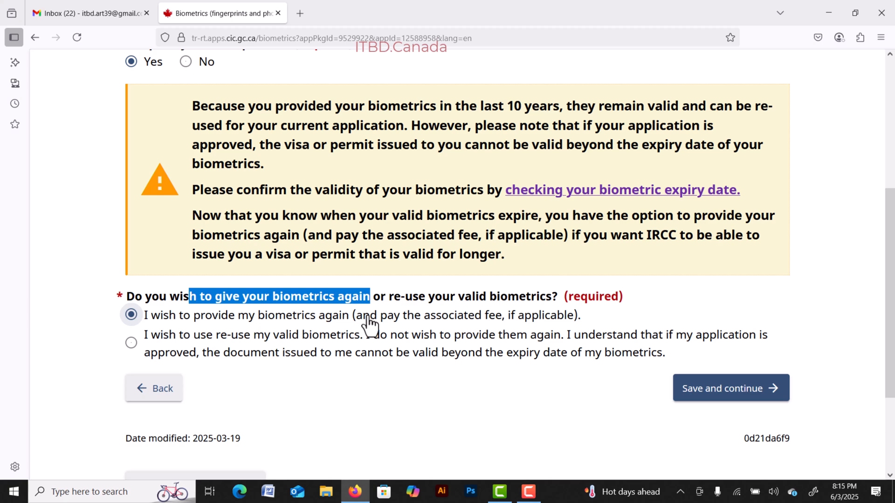
left_click(131, 343)
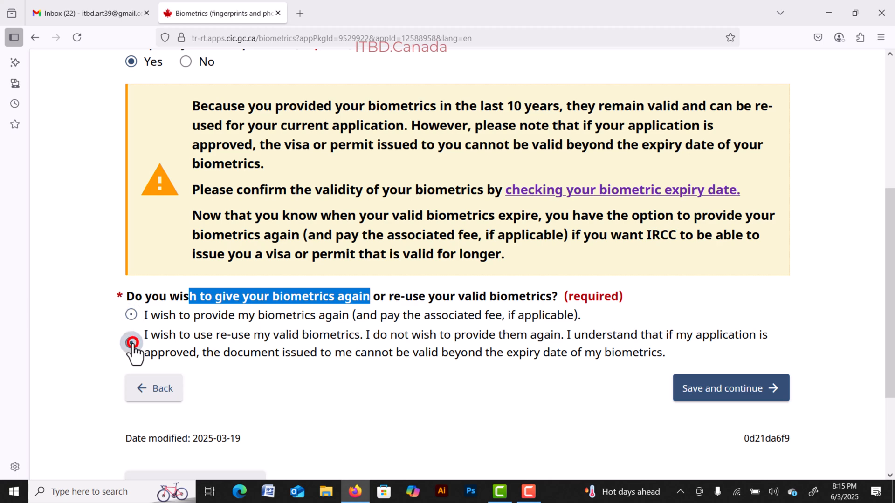
left_click(744, 391)
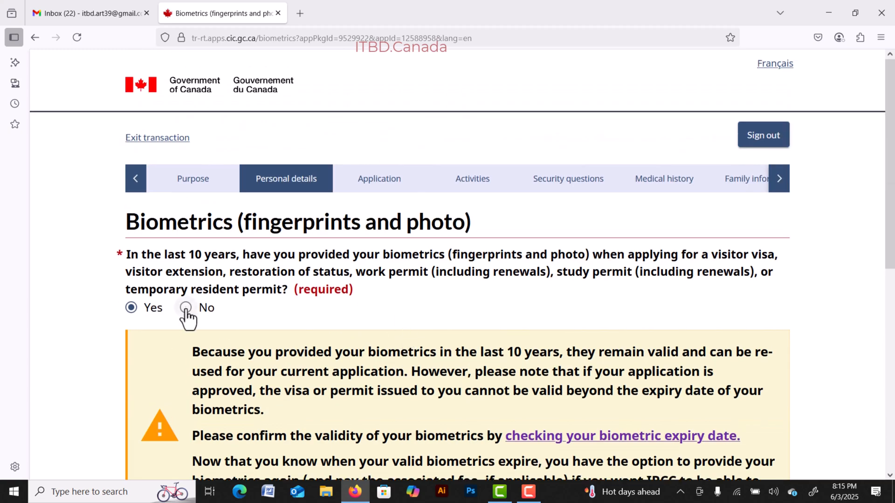
- Change the answer about biometrics provided in the last 10 years to No and save the page
left_click(186, 308)
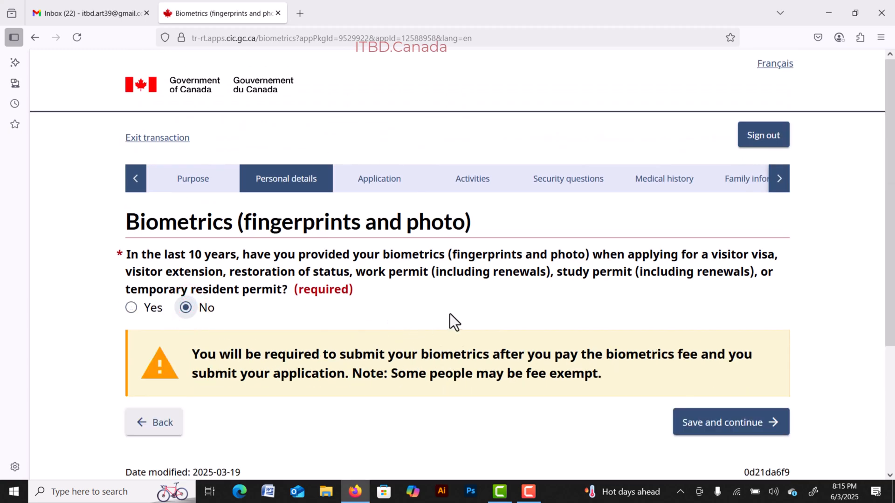
left_click(707, 429)
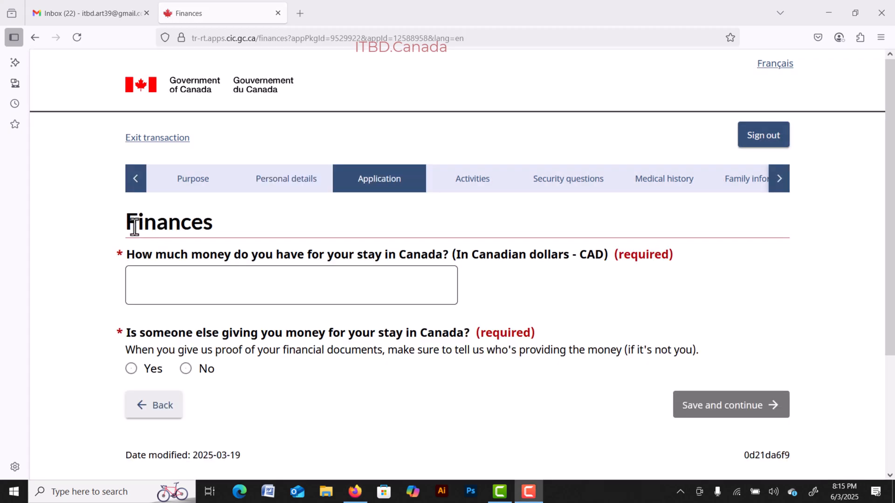
- Enter 30000 Canadian dollars as the money available for the stay in Canada
left_click_drag(129, 224, 319, 260)
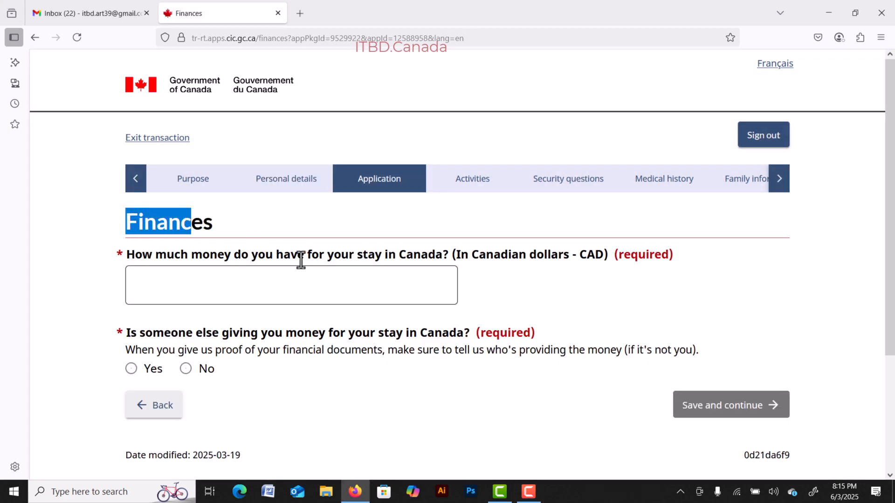
left_click(279, 285)
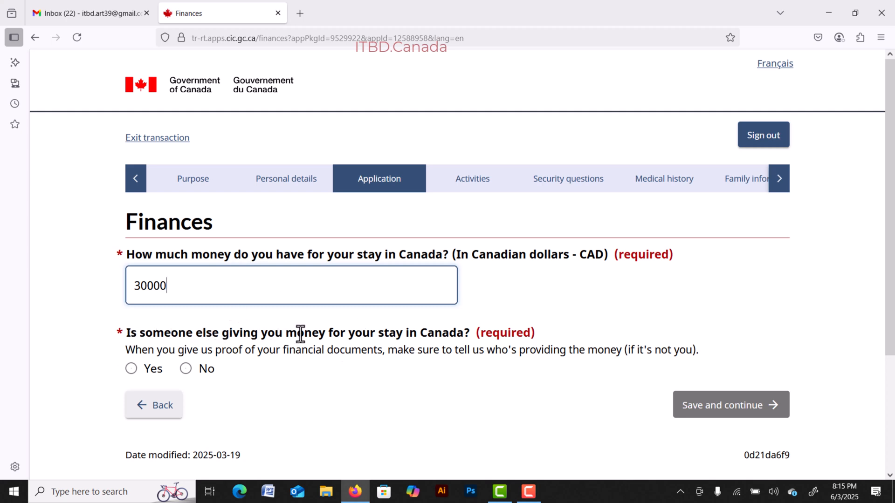
left_click_drag(402, 334, 469, 336)
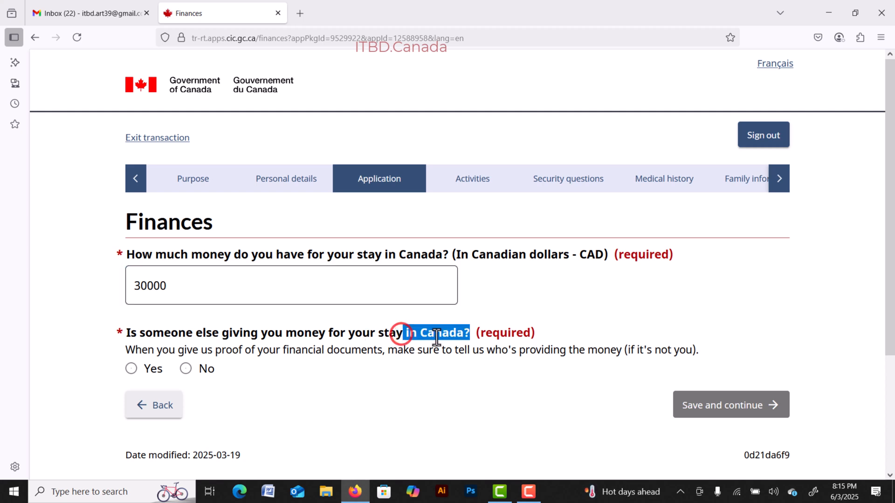
left_click(361, 332)
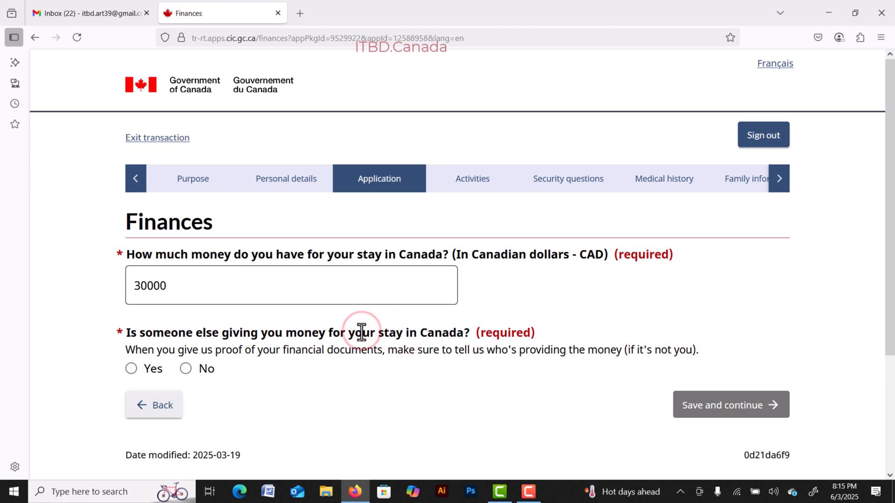
left_click(128, 370)
scroll(214, 336, "down", 4)
left_click(181, 244)
left_click(693, 283)
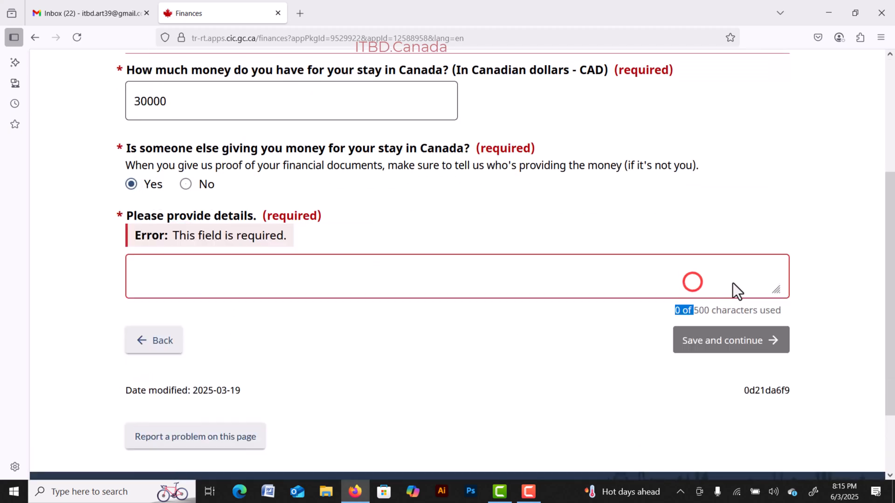
- Answer No to someone else giving money for the stay in Canada
left_click(186, 187)
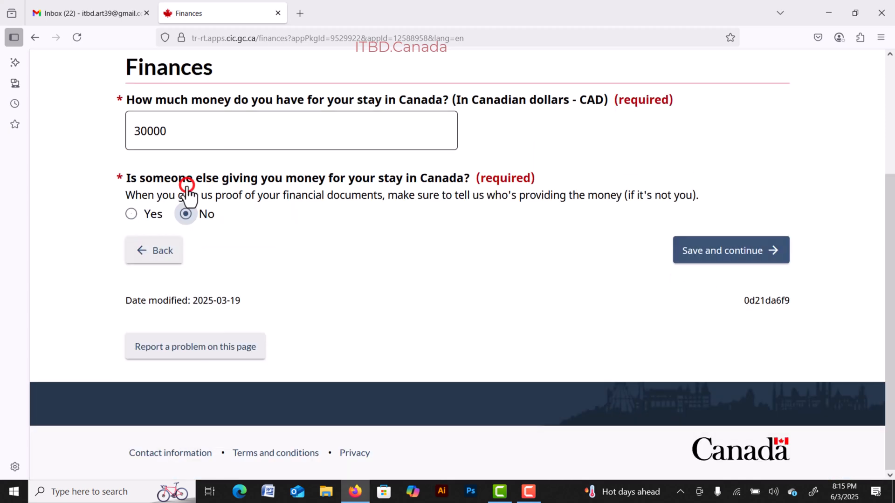
- Save the Finances page and continue to the education, work and other activities section
left_click(722, 254)
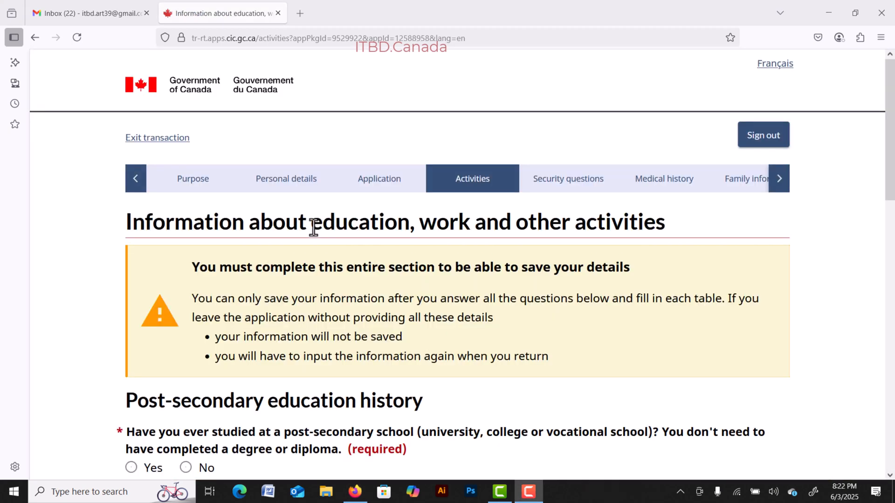
left_click_drag(314, 228, 656, 223)
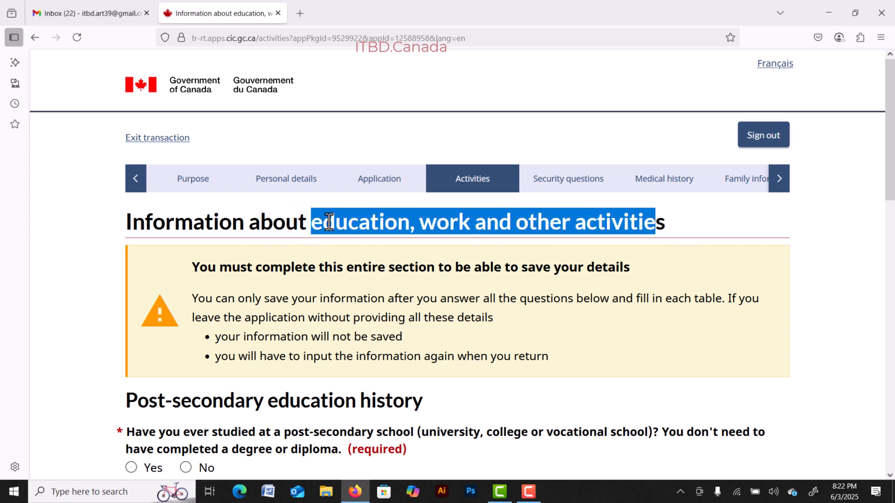
scroll(326, 222, "down", 4)
left_click_drag(128, 216, 409, 216)
left_click(390, 216)
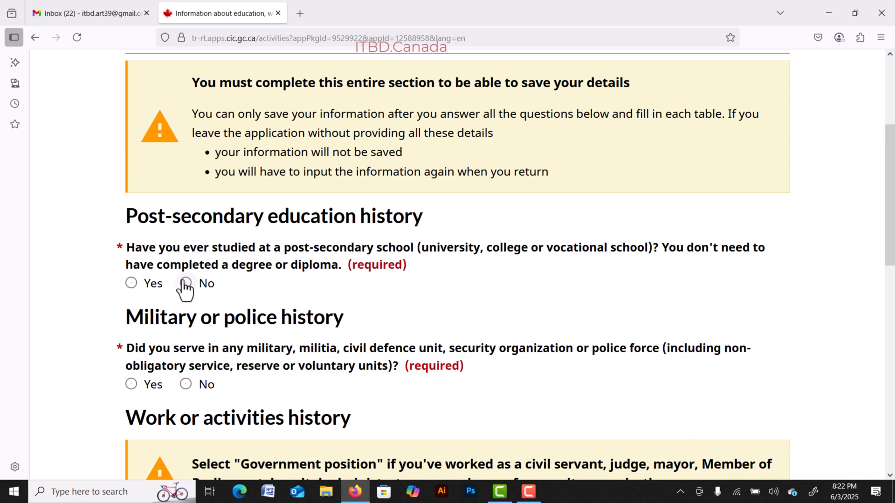
- Answer Yes to having studied at a post-secondary school, open a new education entry and try out its Ongoing option
left_click(133, 283)
scroll(274, 275, "down", 4)
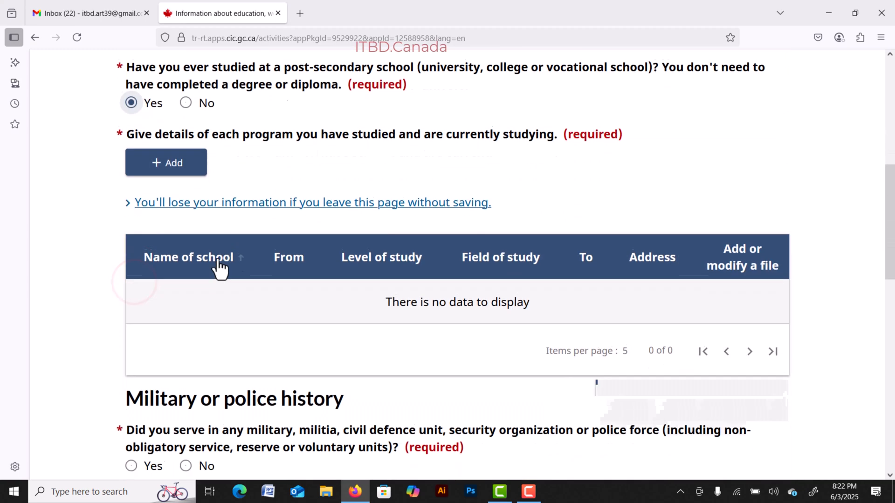
left_click(179, 160)
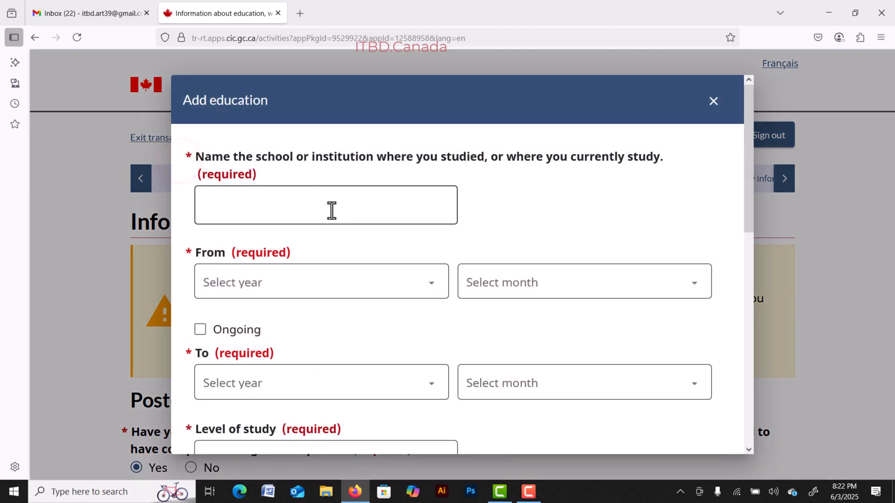
left_click_drag(260, 157, 379, 155)
left_click(197, 258)
double_click(207, 256)
scroll(234, 320, "down", 4)
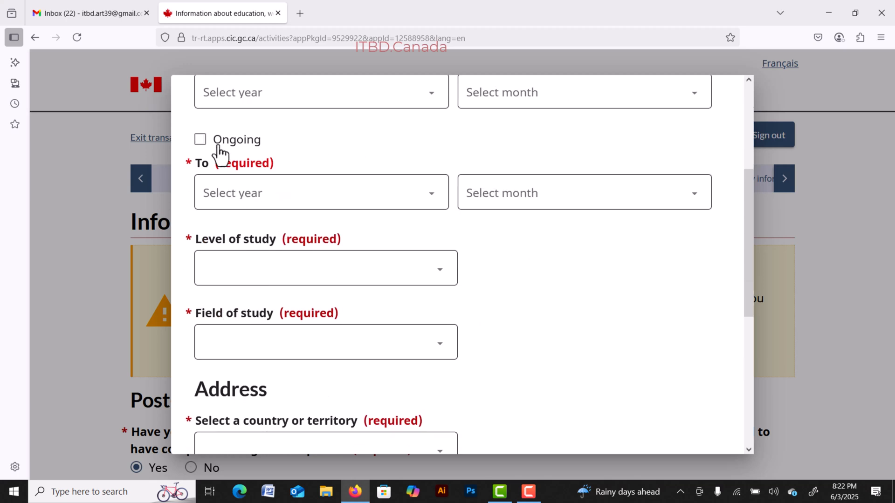
left_click(199, 140)
left_click(199, 139)
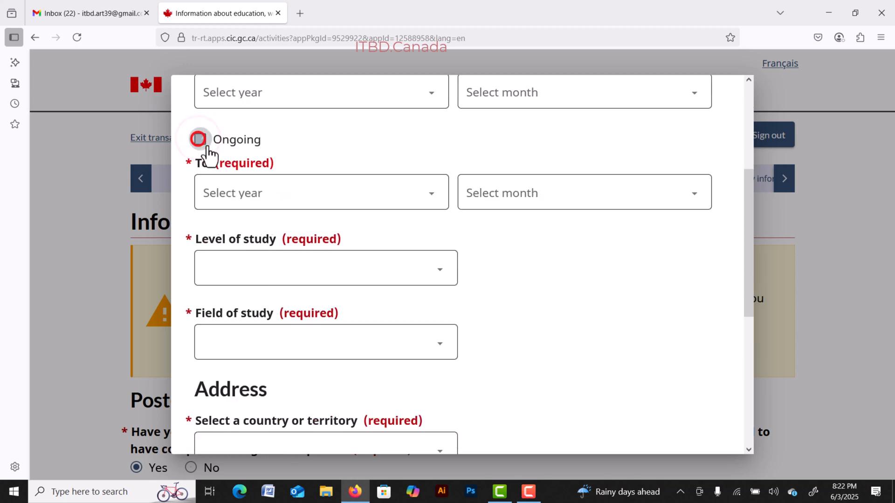
- Look through the levels of study and choose Business, Management, Marketing and Related Support Services as the field of study
left_click_drag(217, 240, 444, 275)
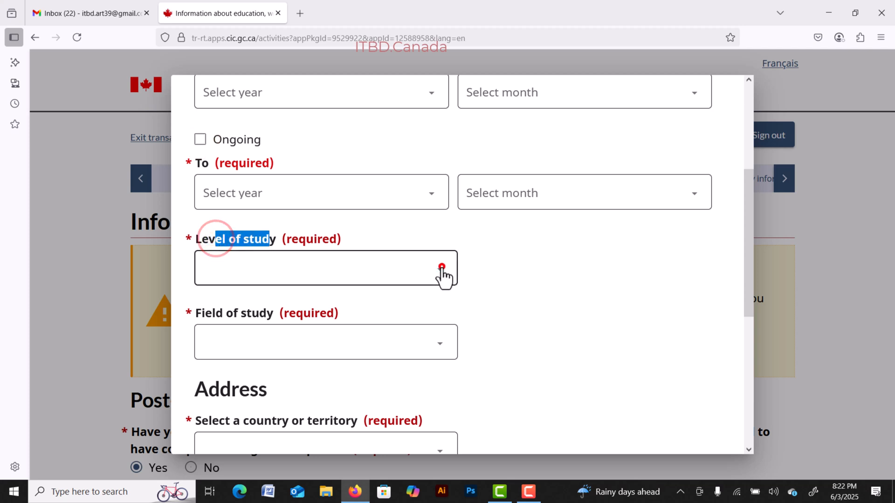
left_click(441, 268)
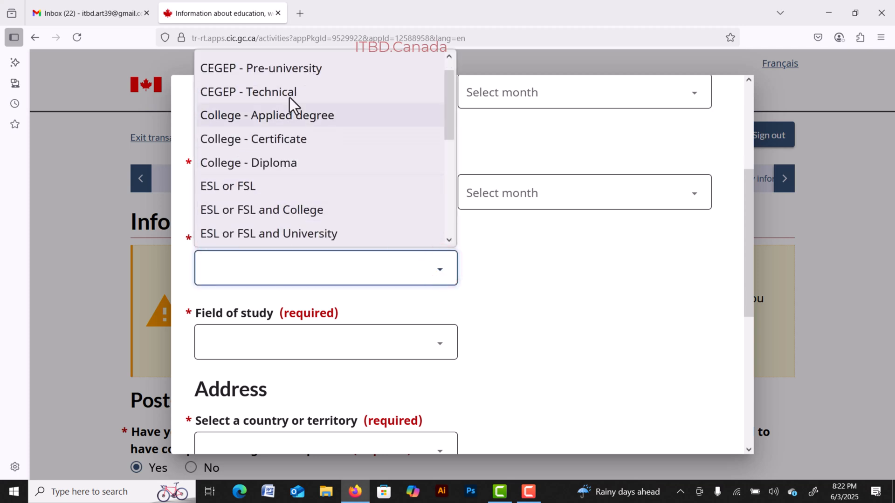
left_click(581, 300)
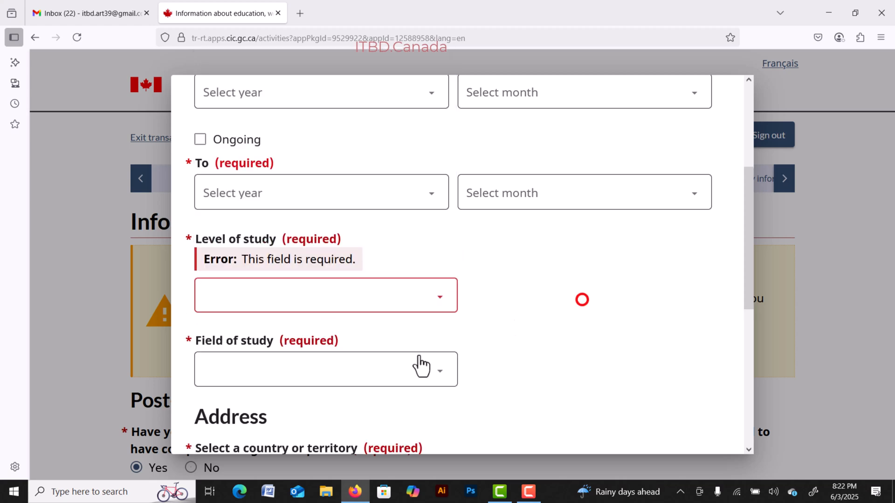
scroll(341, 303, "down", 4)
left_click(355, 176)
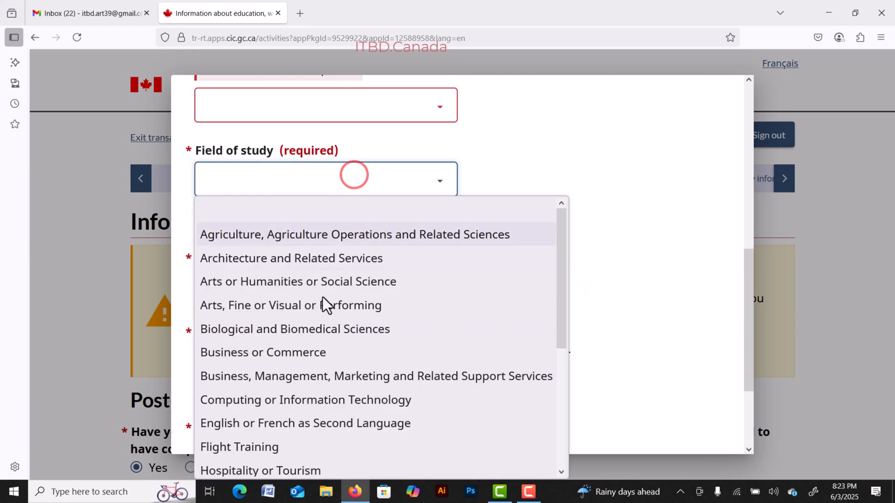
left_click(317, 379)
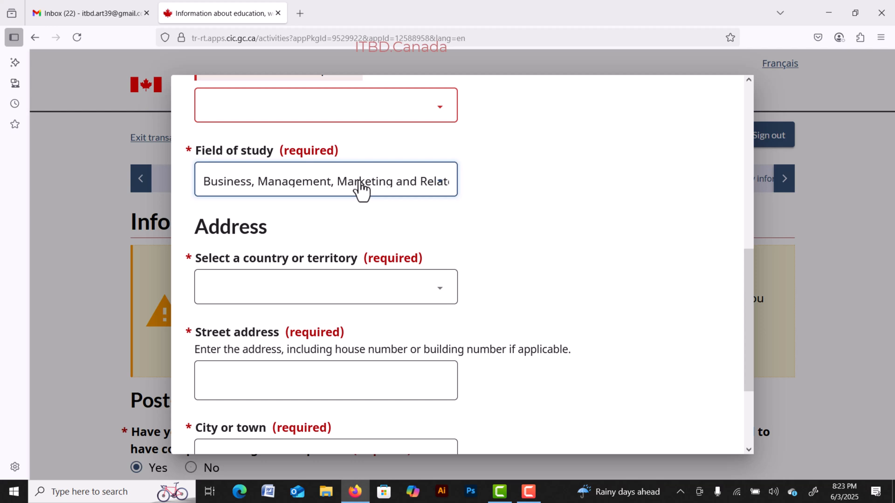
- Review the school's country, street address and city fields, and discard the education entry
double_click(236, 228)
scroll(290, 198, "down", 2)
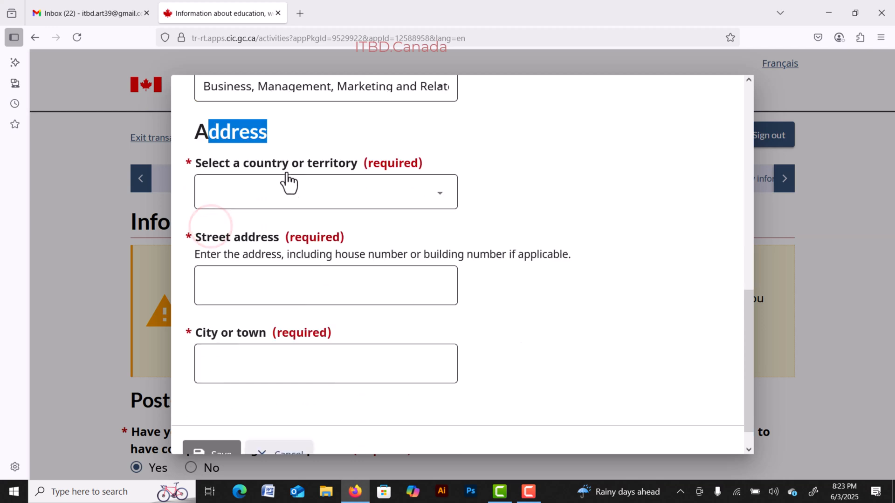
left_click_drag(254, 160, 319, 163)
left_click_drag(201, 239, 270, 238)
left_click_drag(221, 335, 258, 335)
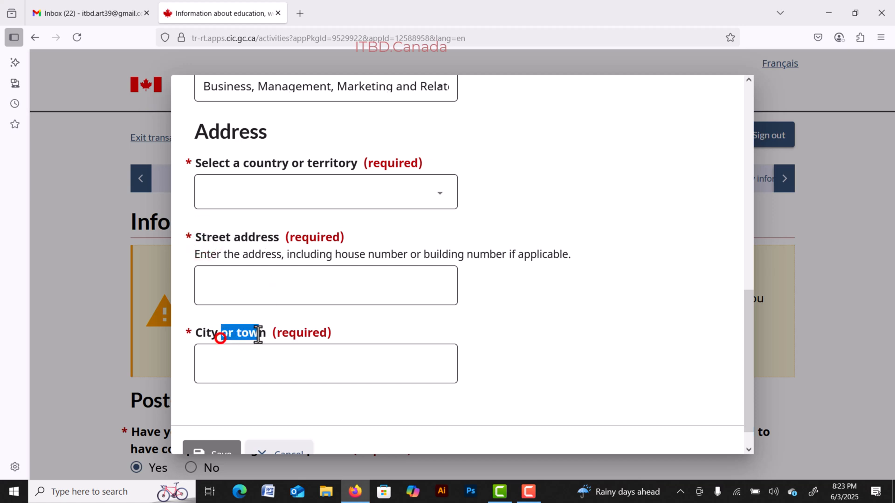
scroll(294, 307, "down", 1)
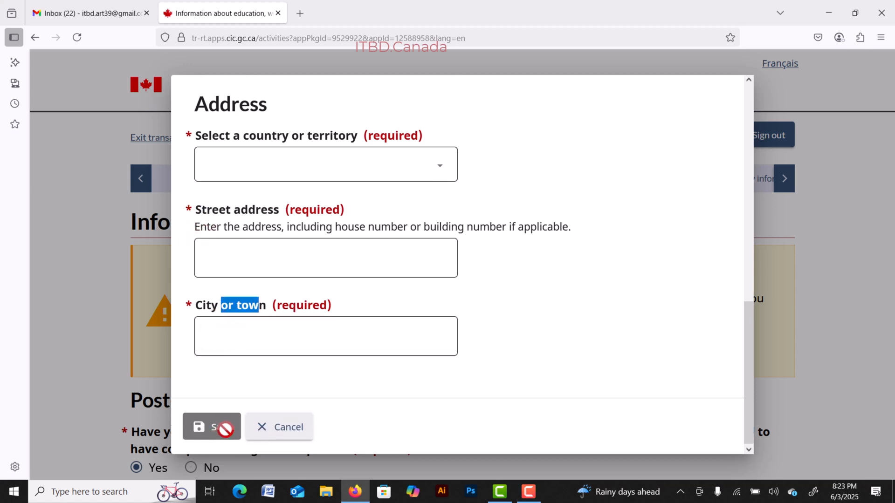
left_click(288, 428)
- Change the answer about having studied at a post-secondary school to No
scroll(280, 270, "down", 1)
scroll(278, 258, "up", 5)
left_click(185, 284)
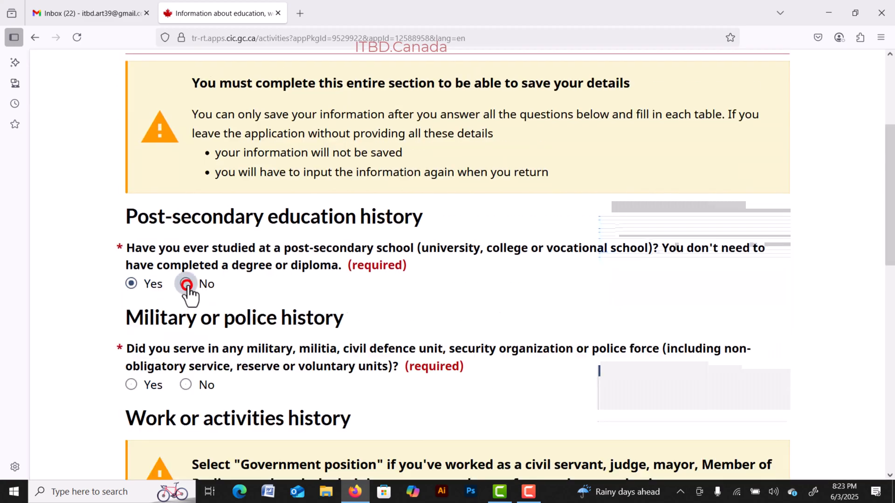
- Answer No to having served in any military, militia, civil defence unit, security organization or police force
scroll(285, 260, "down", 4)
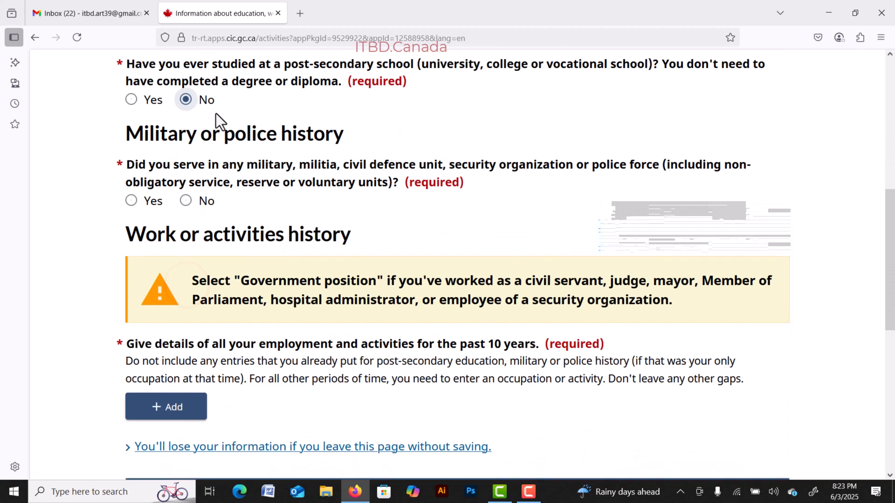
left_click_drag(232, 138, 333, 135)
left_click(228, 134)
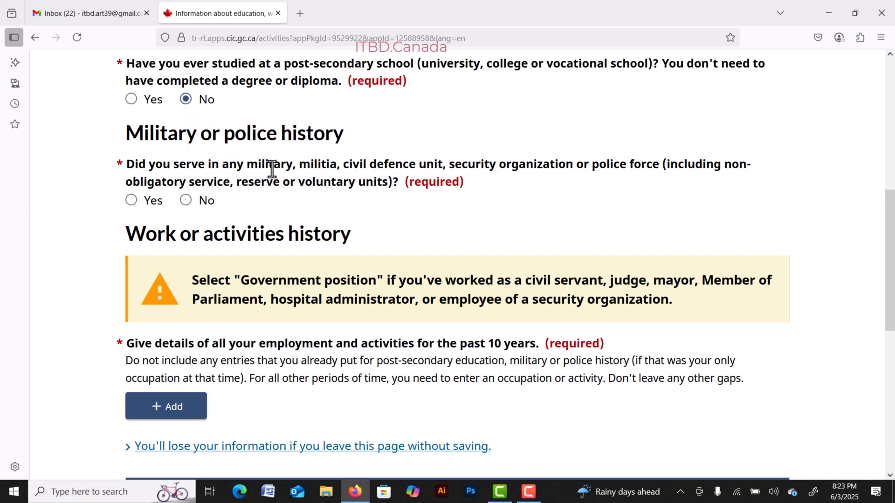
left_click(131, 200)
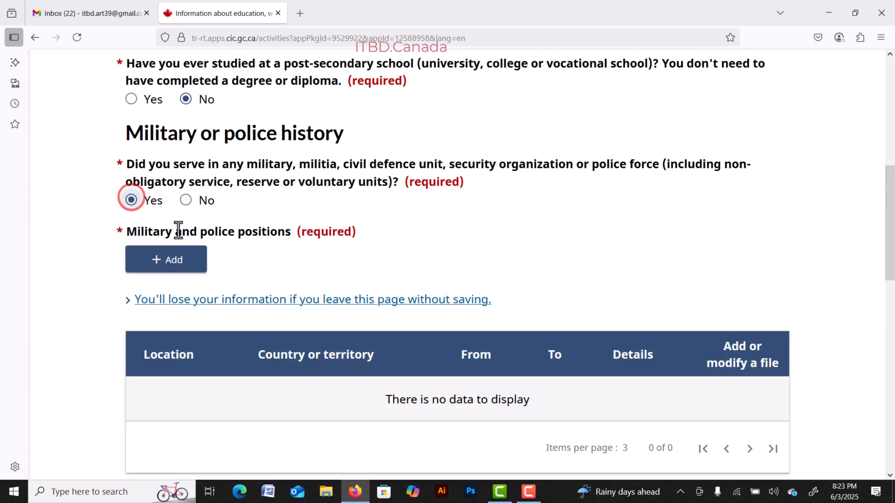
left_click(185, 200)
scroll(277, 182, "down", 4)
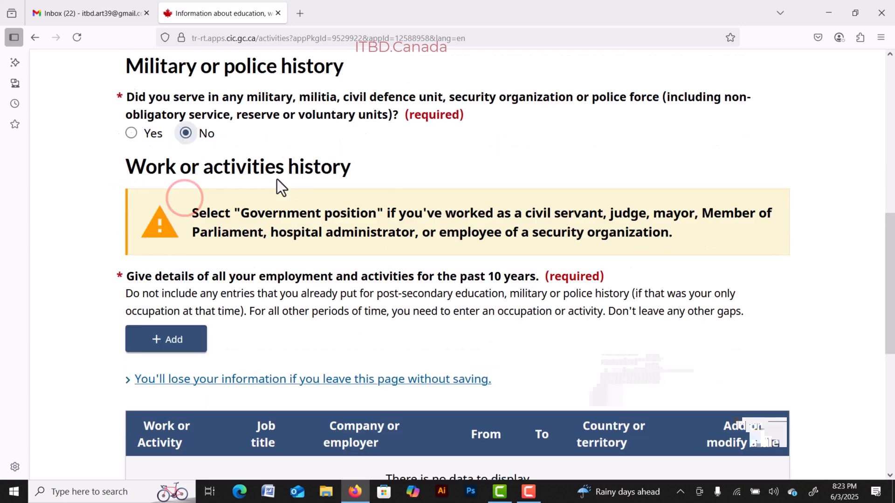
- Read the requirement for employment and activities of the past 10 years and open a new work details entry
left_click_drag(158, 161, 259, 159)
left_click(404, 150)
left_click_drag(450, 159, 536, 162)
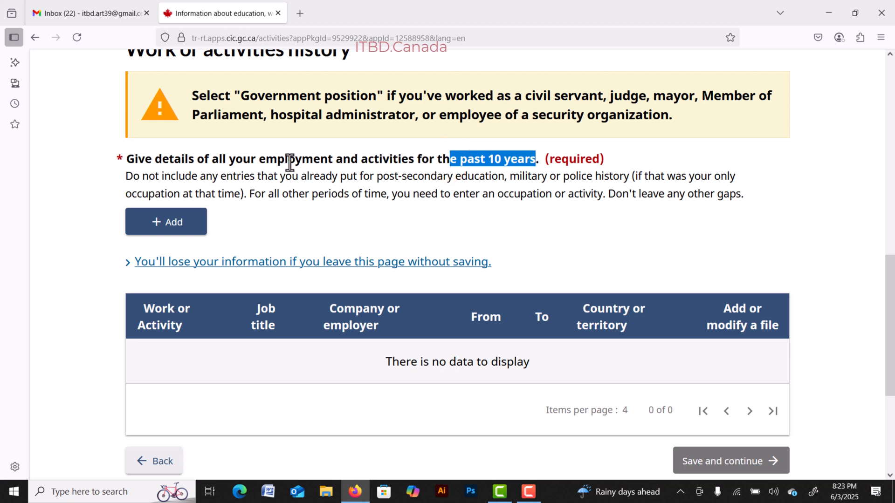
left_click_drag(260, 159, 339, 161)
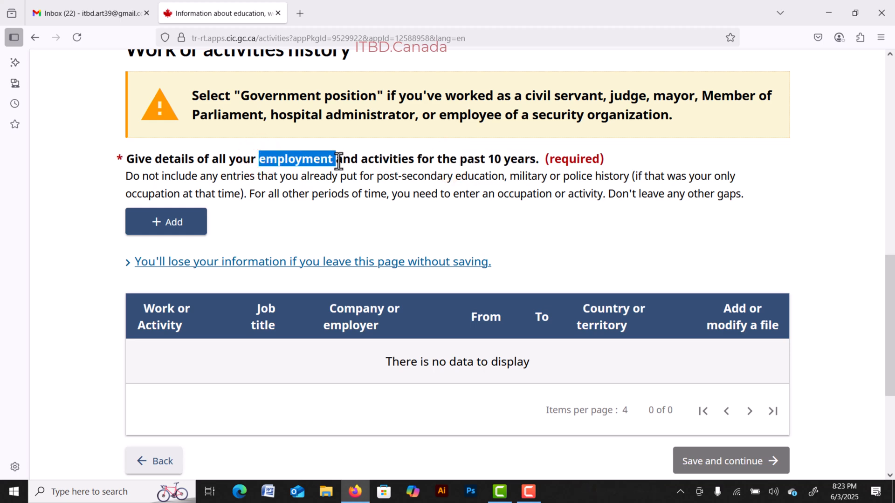
left_click(251, 160)
left_click(191, 224)
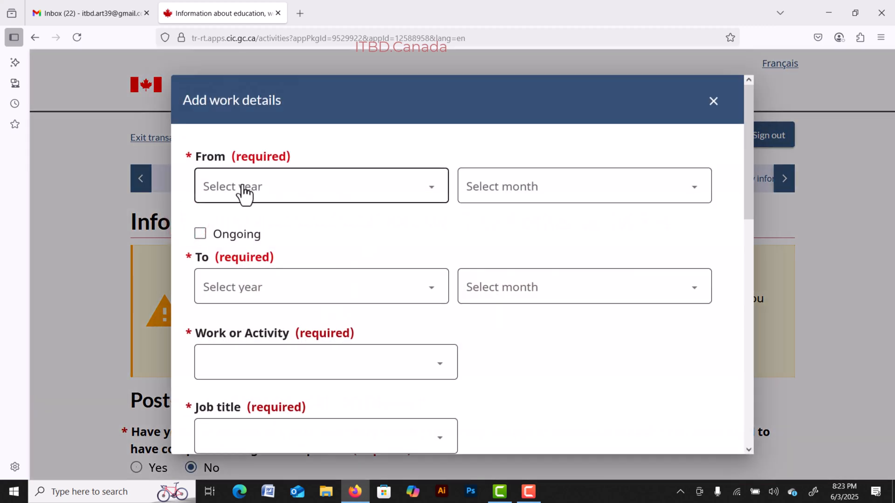
- Set the start of the work entry to January 2007 and mark it as ongoing
left_click(244, 194)
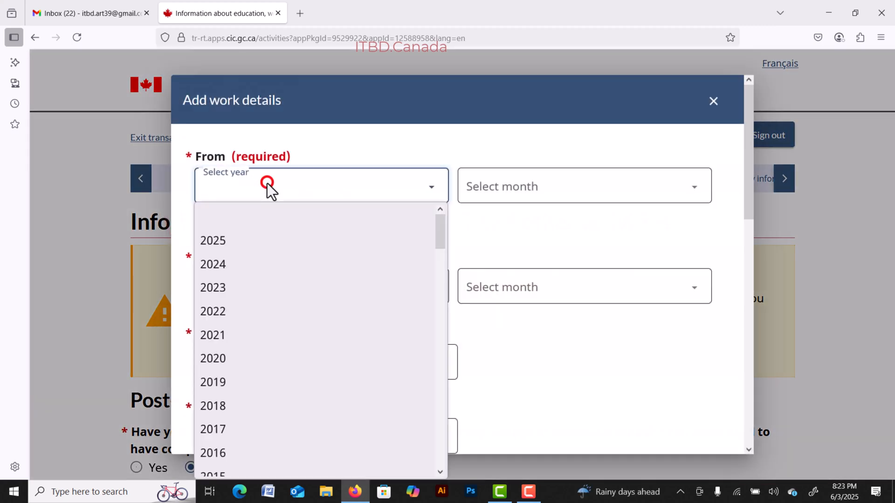
scroll(230, 309, "down", 10)
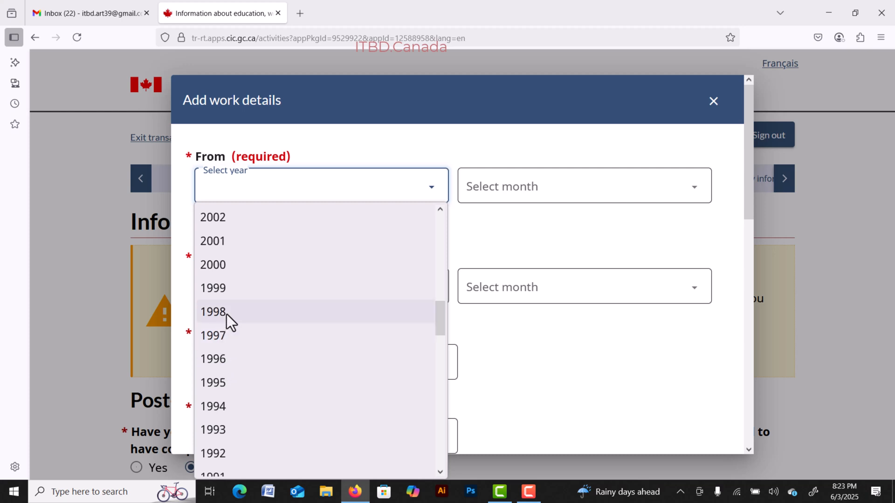
scroll(227, 314, "up", 2)
left_click(225, 237)
left_click(513, 183)
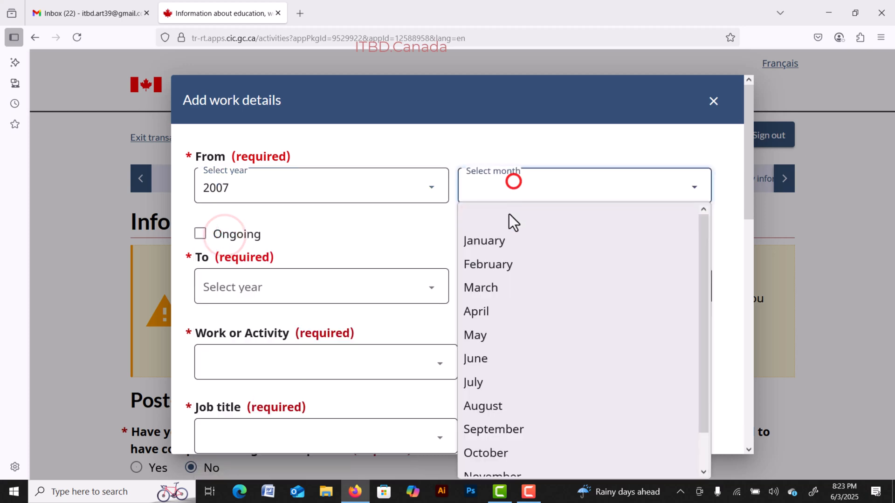
left_click(485, 247)
left_click(200, 233)
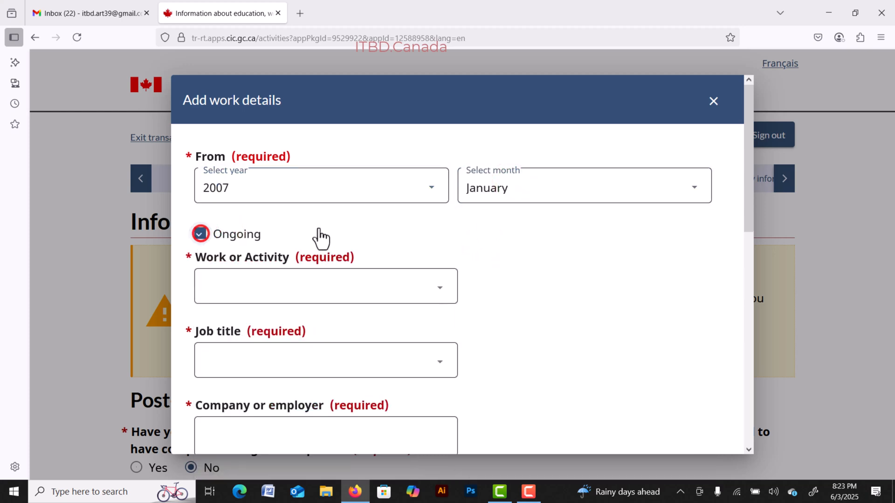
- Choose Homemaker as the work or activity of the entry
scroll(322, 238, "down", 4)
scroll(385, 152, "up", 4)
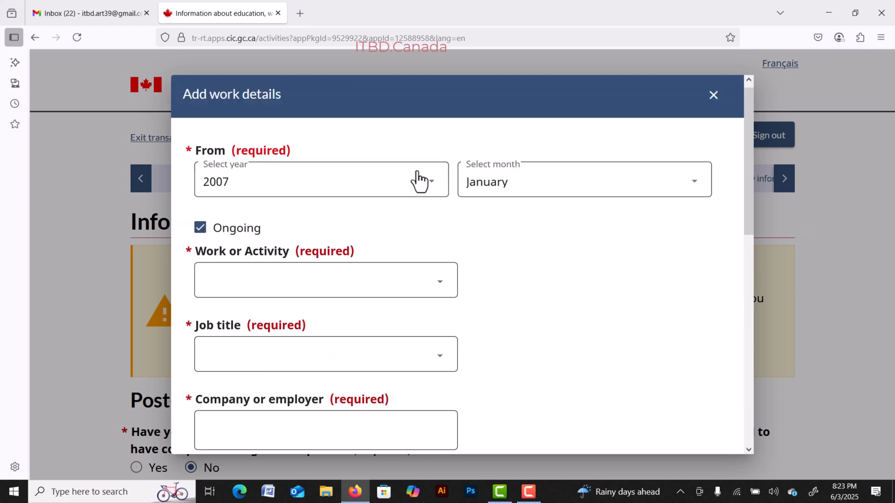
left_click(413, 288)
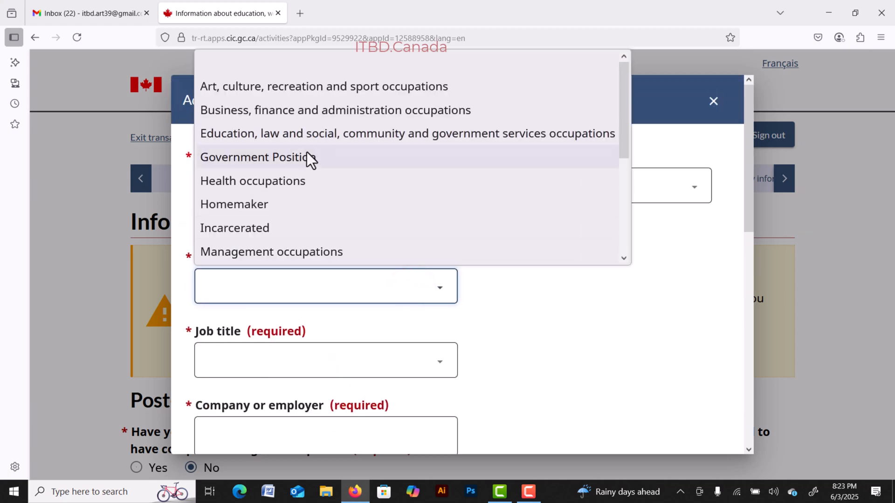
left_click(261, 205)
- Choose Bangladesh as the homemaker entry's country, fill in the street address and city, and save the entry
scroll(366, 218, "down", 5)
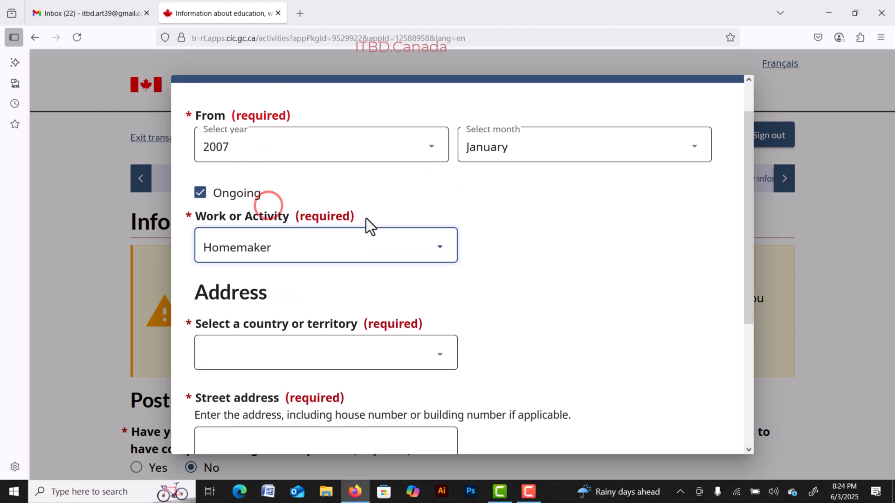
left_click(275, 164)
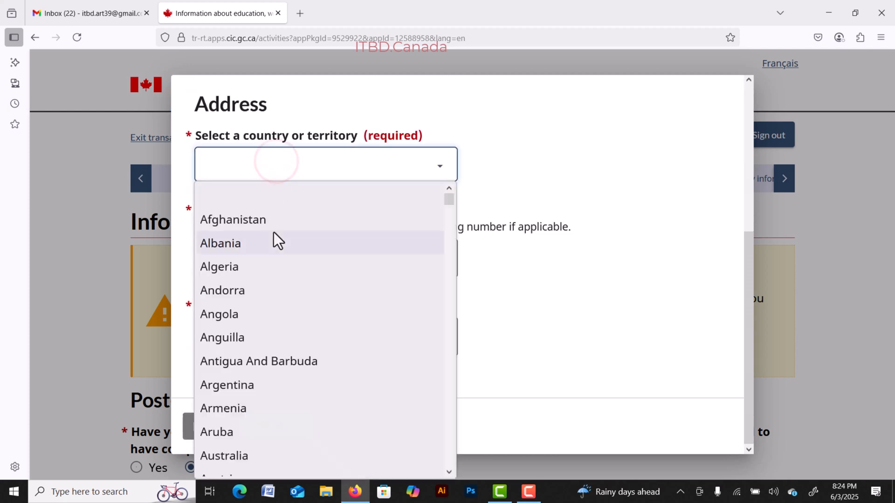
type("ban")
key("Return")
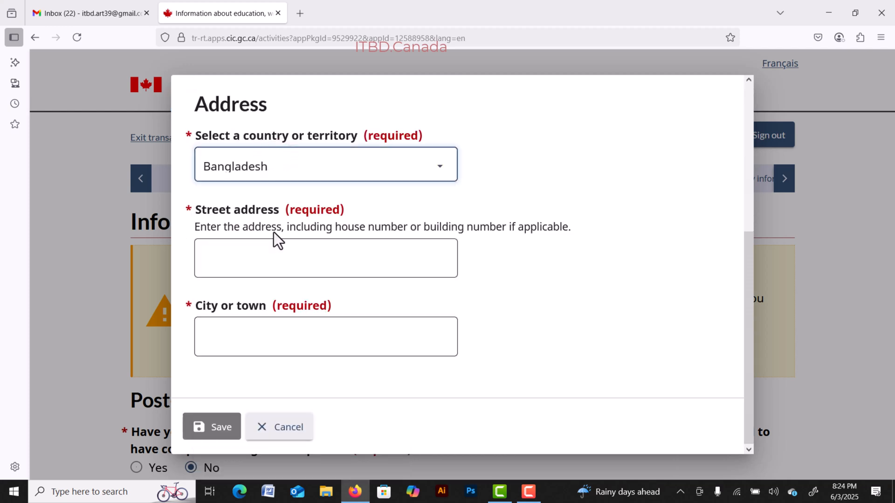
left_click_drag(208, 210, 247, 210)
left_click(217, 269)
type("dhaka")
left_click(288, 349)
type("dhaka")
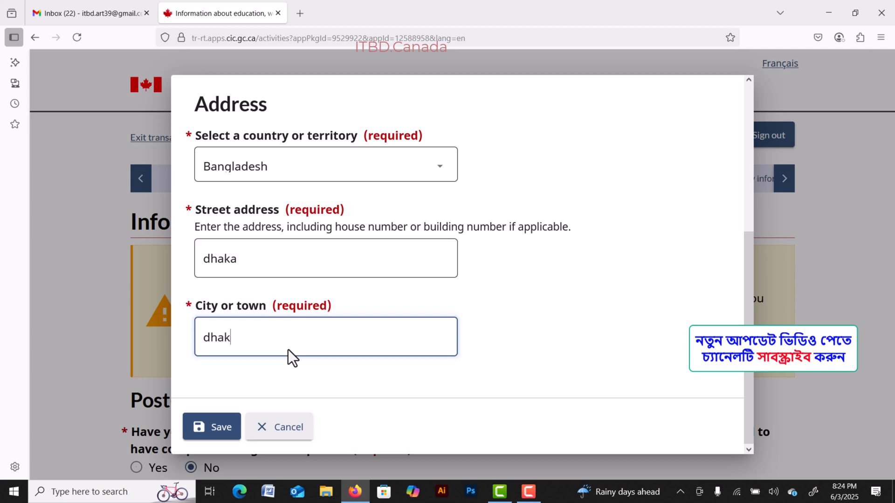
left_click(227, 440)
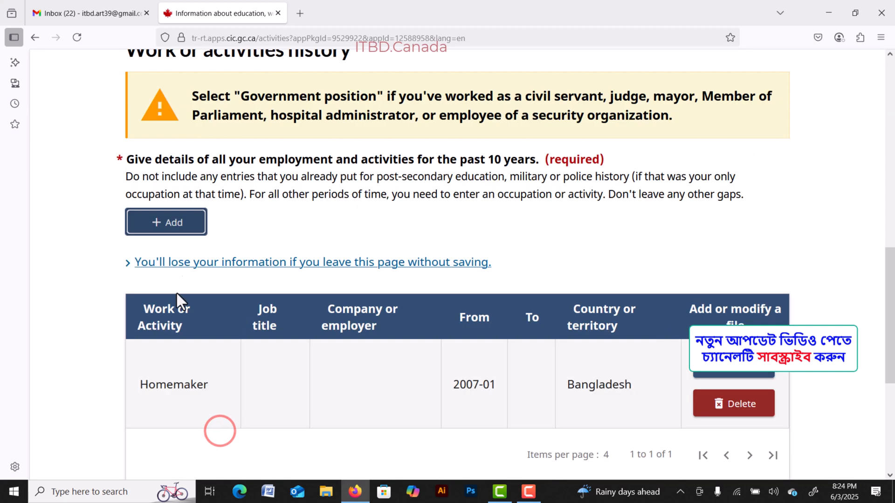
scroll(536, 220, "down", 3)
scroll(545, 190, "down", 3)
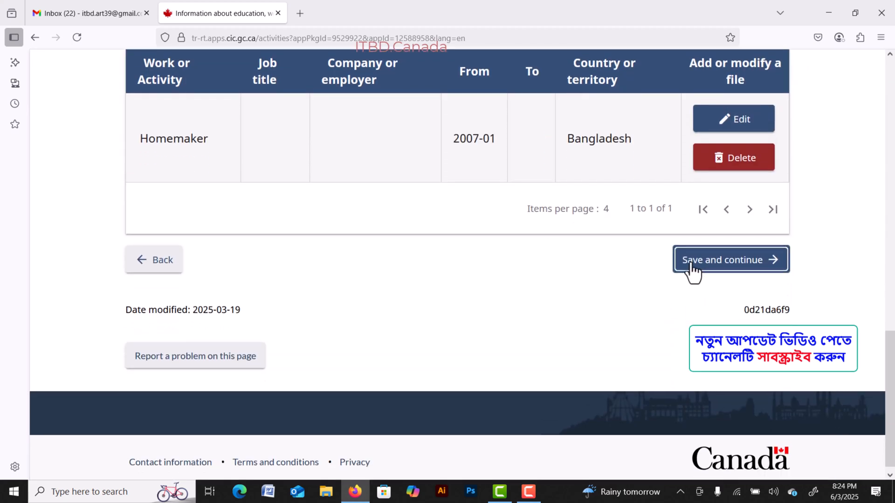
- Save the work history and read the travel history question covering the past 5 years
left_click(725, 266)
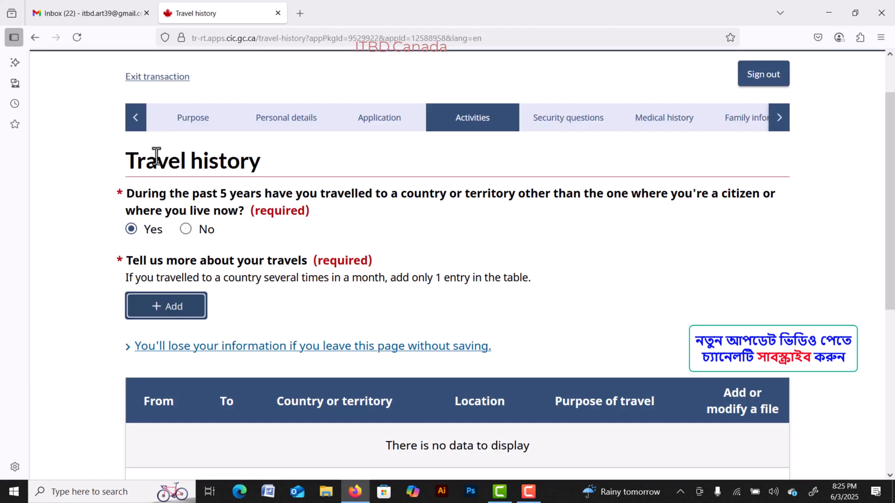
left_click_drag(135, 160, 273, 164)
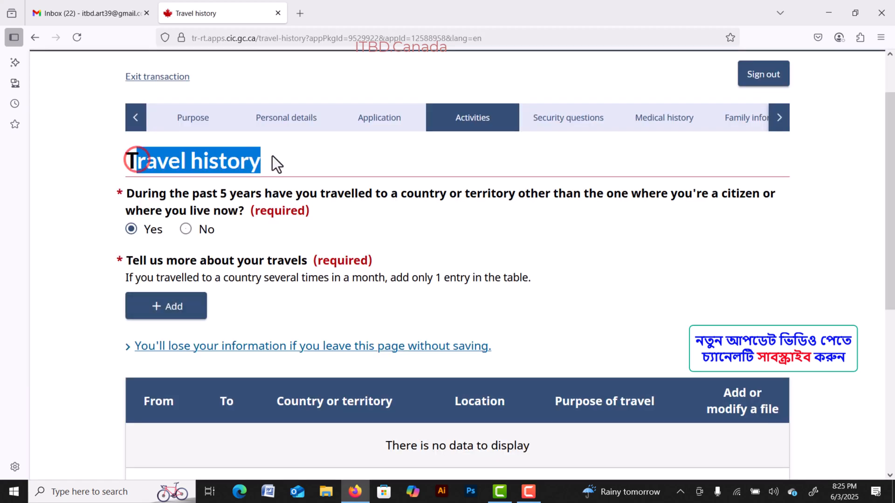
left_click(188, 192)
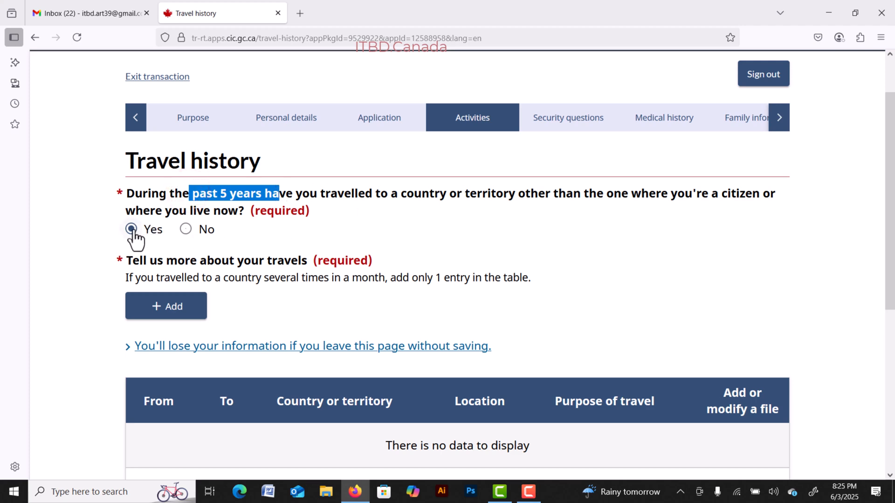
- Open a new travel record, review its date, country, location and purpose of travel fields, and cancel it
left_click(170, 307)
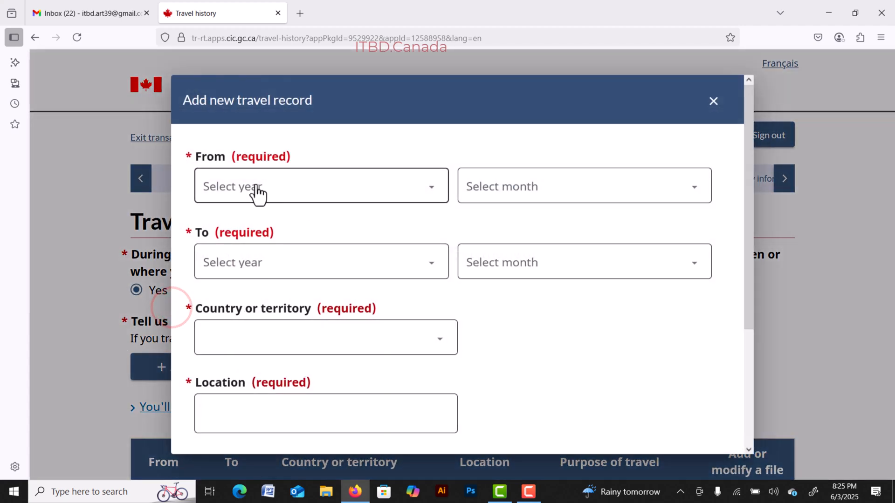
left_click_drag(194, 233, 208, 234)
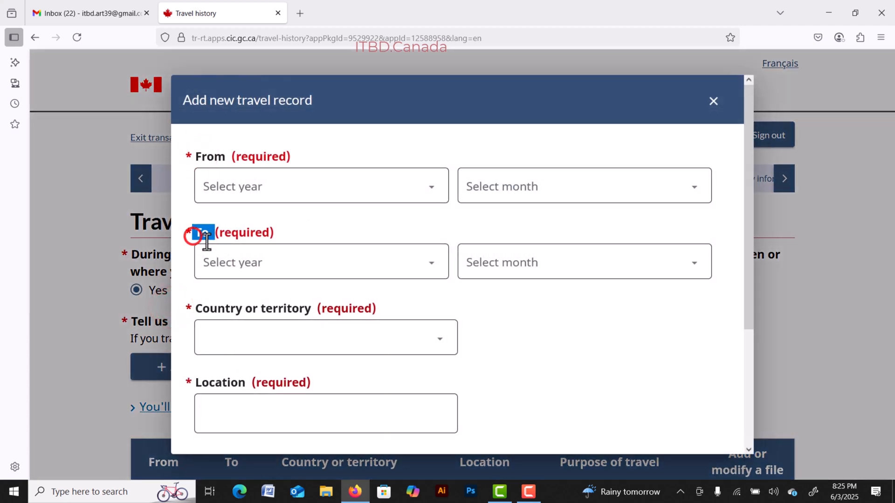
left_click_drag(220, 310, 281, 312)
scroll(281, 313, "down", 3)
left_click_drag(209, 227, 227, 227)
left_click_drag(208, 305, 292, 306)
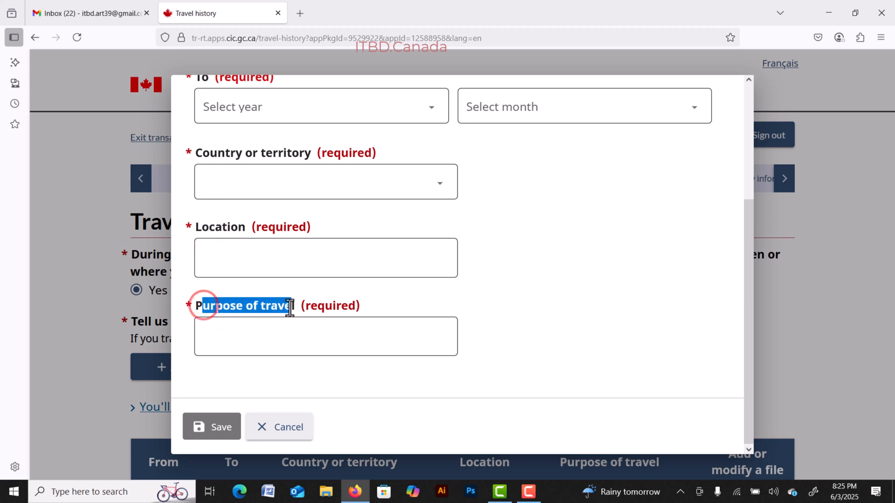
left_click(283, 428)
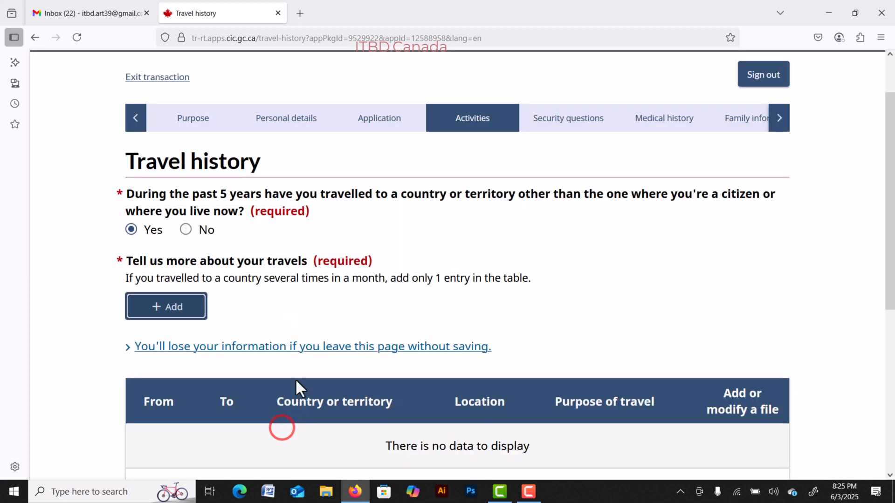
- Answer No to having travelled to another country in the past 5 years and save the page
left_click(187, 230)
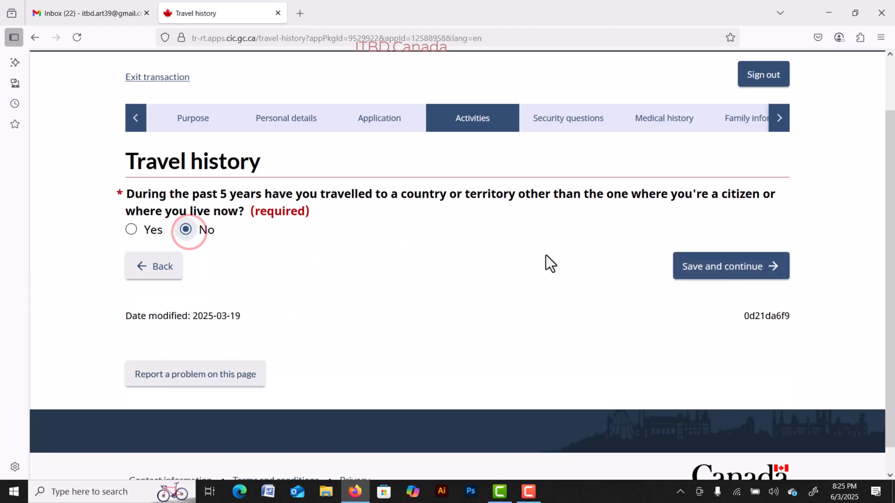
left_click(711, 273)
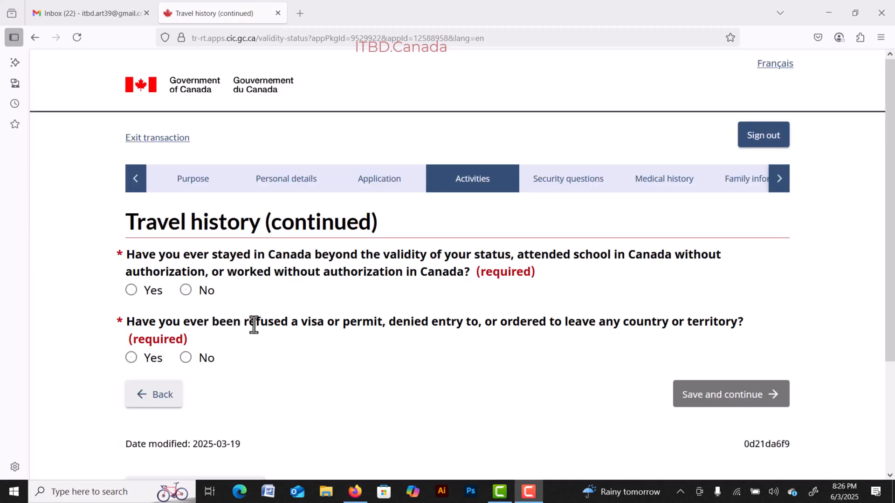
- Answer No to having overstayed, attended school or worked in Canada without authorization
left_click_drag(278, 255, 345, 255)
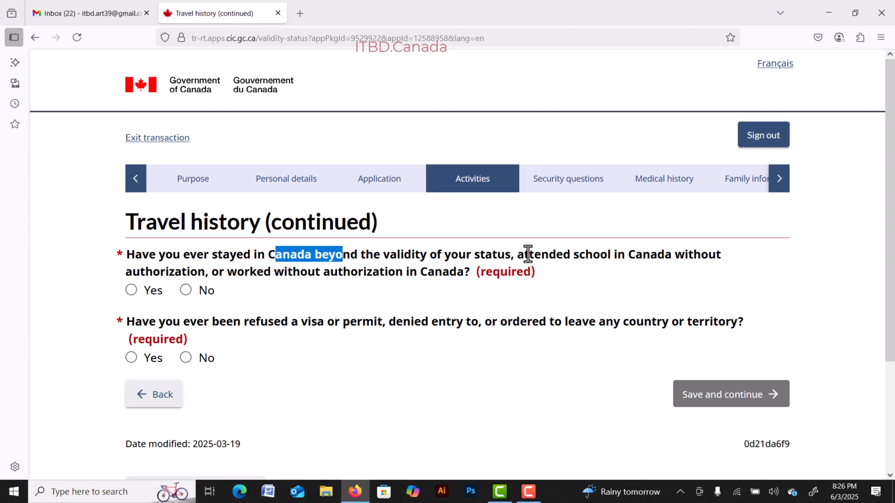
left_click(567, 258)
left_click_drag(556, 256, 614, 255)
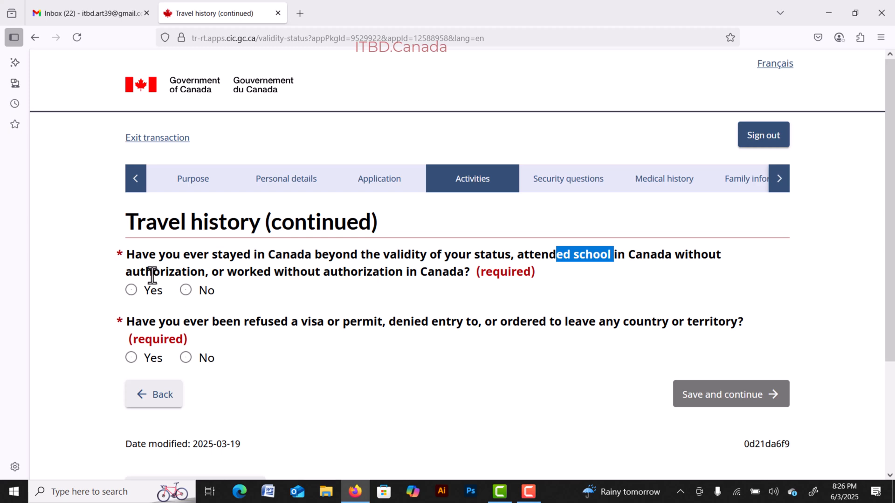
left_click_drag(242, 274, 316, 274)
left_click(376, 270)
left_click(186, 291)
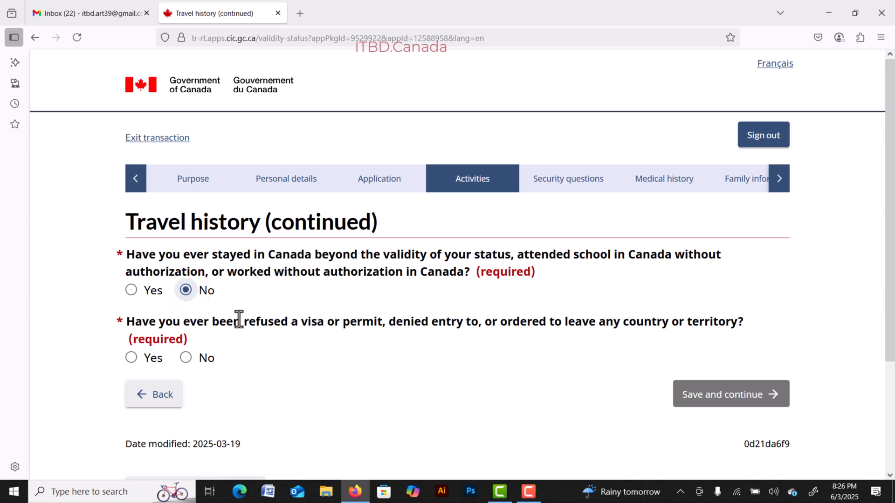
- Check which details a Yes to past visa refusal or denied entry requires, answer No instead, and save the page
left_click_drag(241, 321, 312, 321)
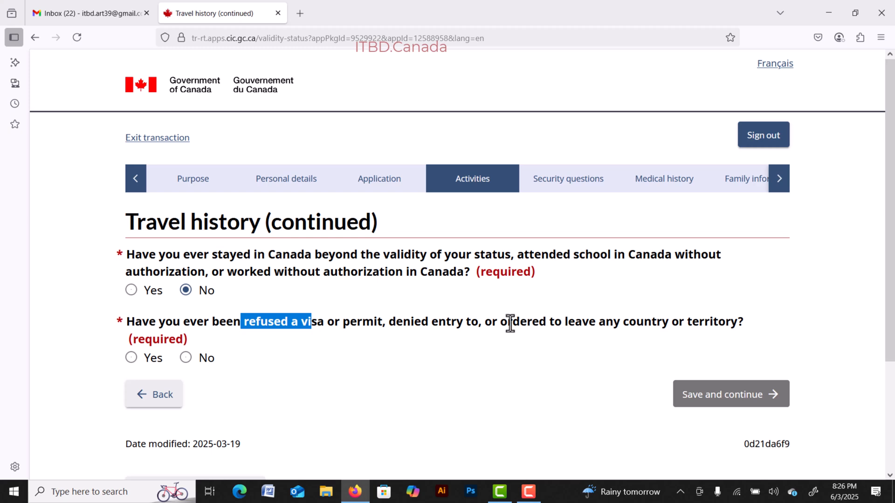
left_click_drag(502, 325, 576, 323)
left_click_drag(389, 322, 463, 321)
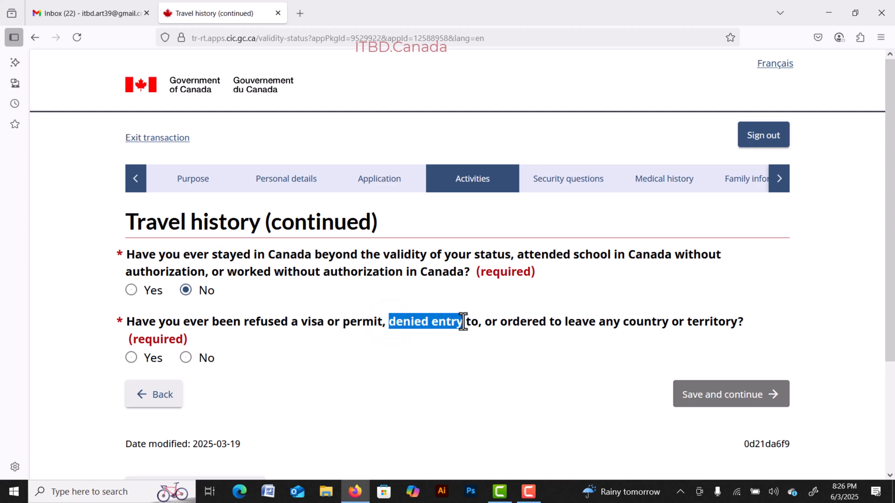
left_click(657, 324)
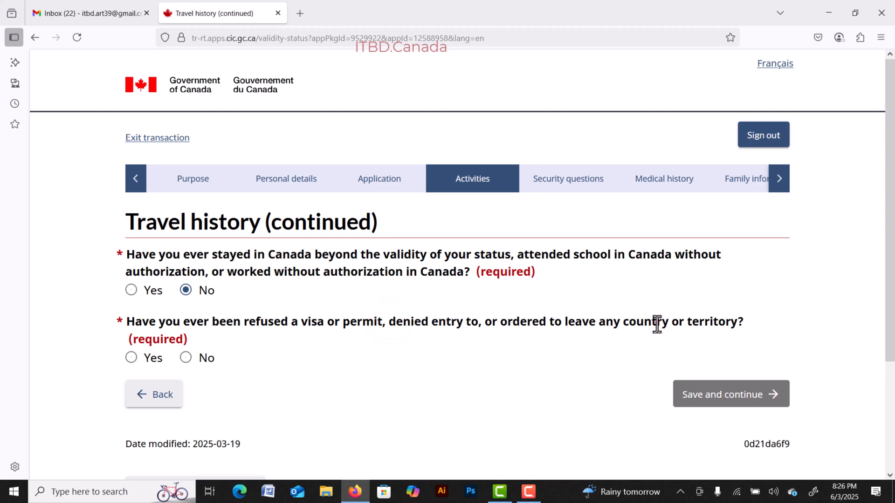
left_click(132, 358)
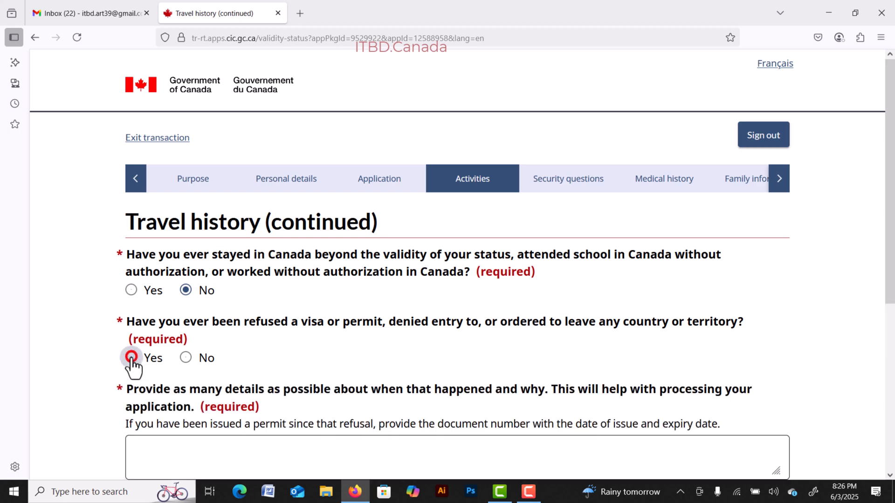
scroll(347, 354, "down", 4)
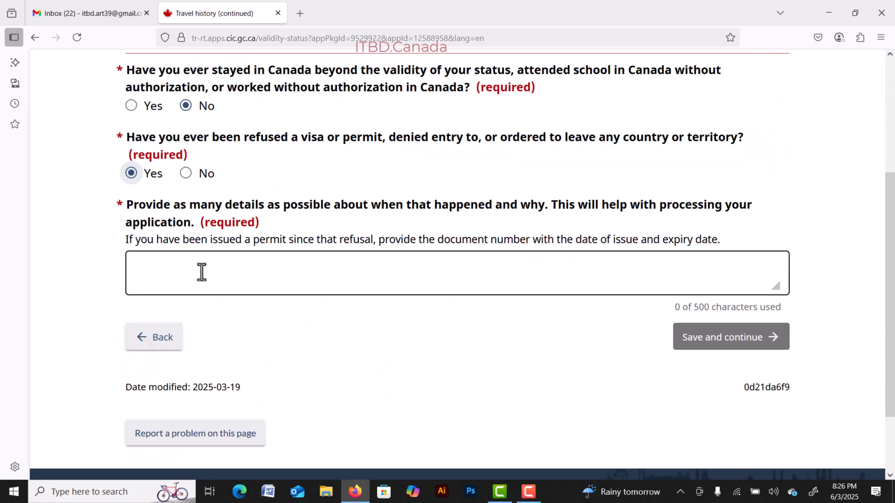
left_click(186, 173)
left_click(706, 251)
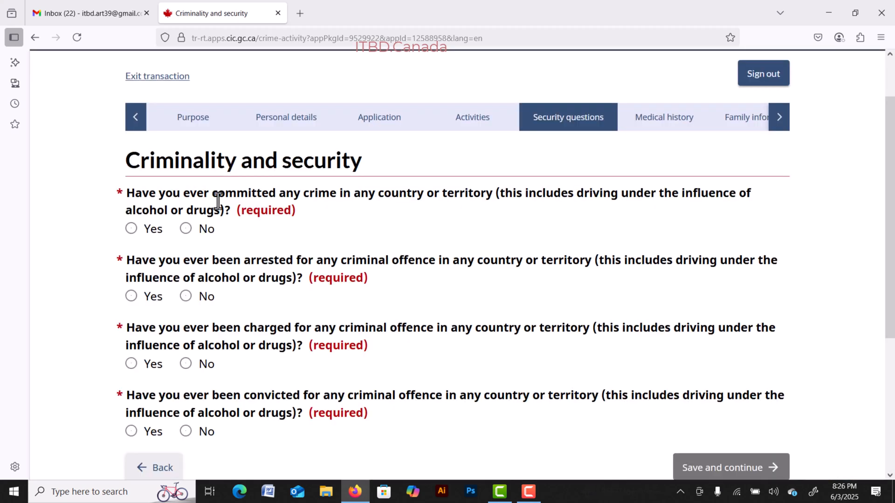
- Answer No to having committed, been arrested for, been charged with or been convicted of any criminal offence, and save the page
left_click_drag(160, 159, 398, 166)
left_click(443, 170)
left_click(186, 229)
left_click(186, 297)
left_click(186, 365)
left_click(186, 431)
scroll(679, 309, "down", 3)
left_click(711, 341)
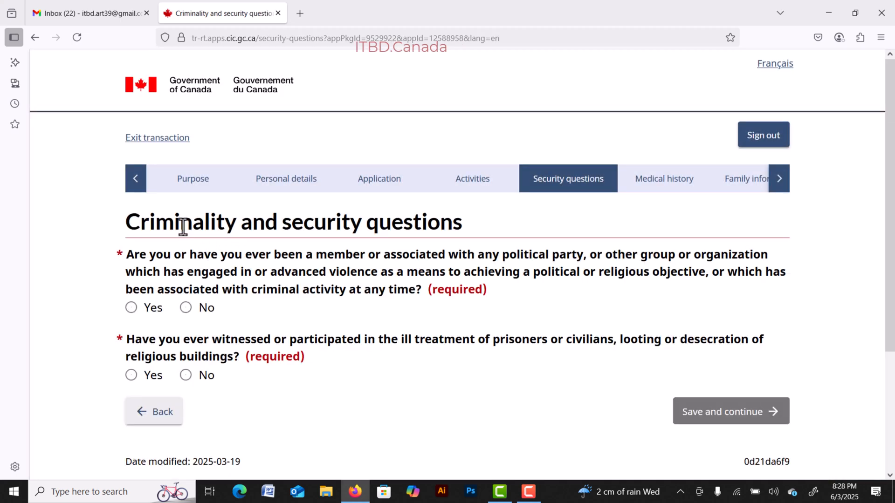
- Read the question on association with violent or criminal political parties, groups or organizations and answer No
left_click_drag(183, 227, 362, 224)
left_click_drag(225, 254, 413, 273)
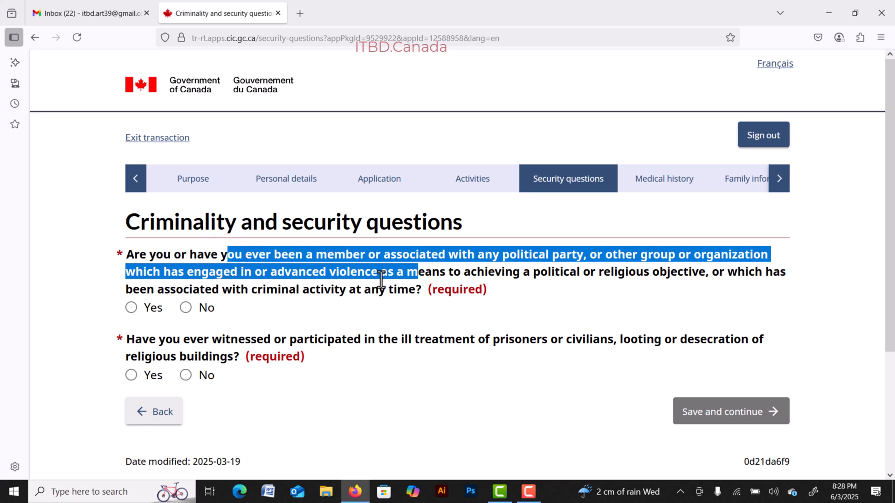
left_click(345, 290)
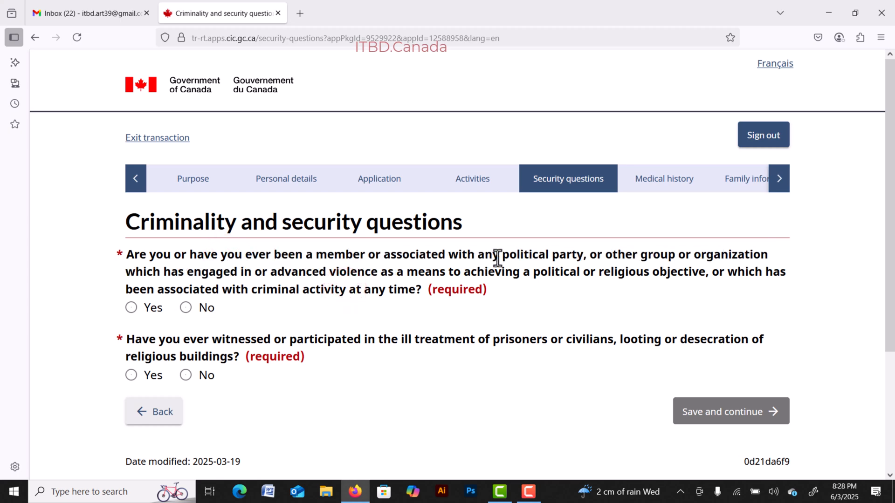
left_click_drag(499, 257, 765, 257)
left_click(372, 265)
left_click_drag(286, 273, 383, 271)
left_click_drag(596, 272, 708, 281)
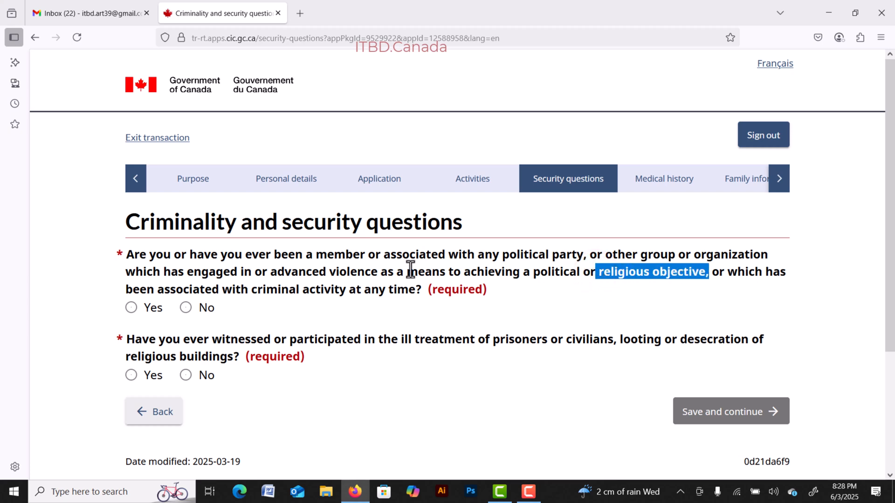
left_click(384, 269)
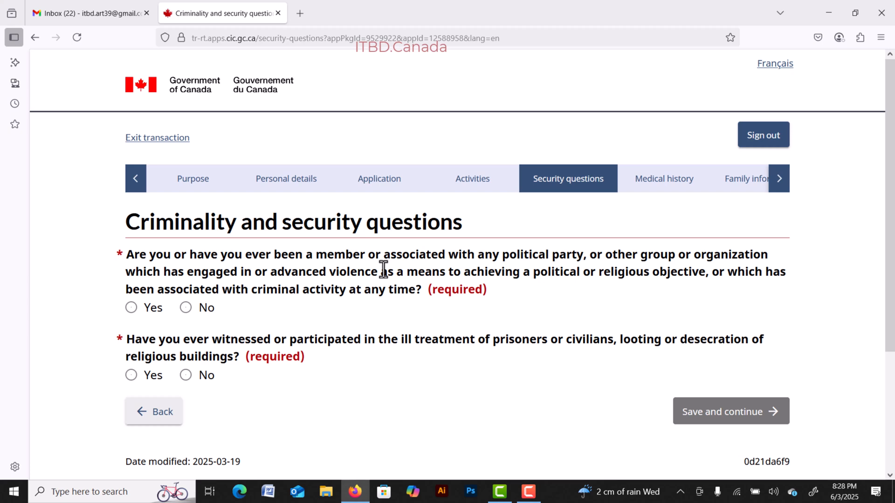
left_click_drag(500, 255, 589, 256)
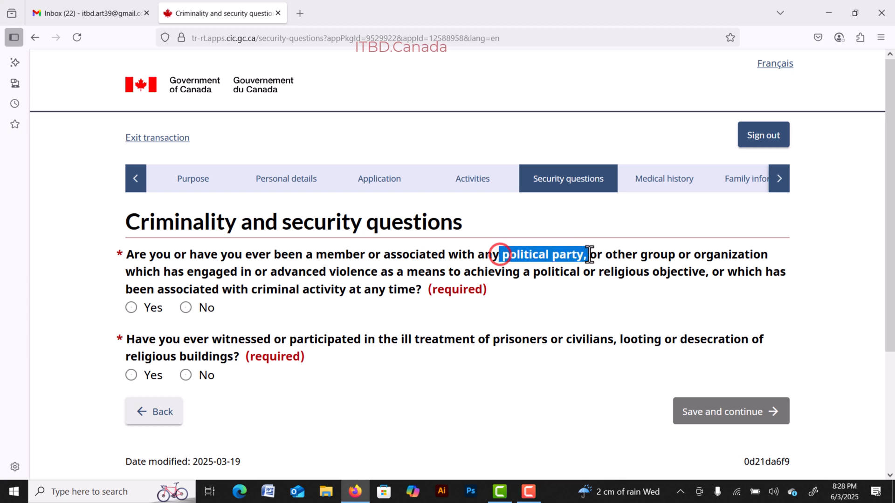
left_click(377, 263)
left_click(186, 308)
- Answer No to having witnessed or participated in ill treatment, looting or desecration of religious buildings, and save the page
left_click_drag(387, 344, 665, 345)
left_click_drag(306, 344, 298, 344)
left_click(185, 375)
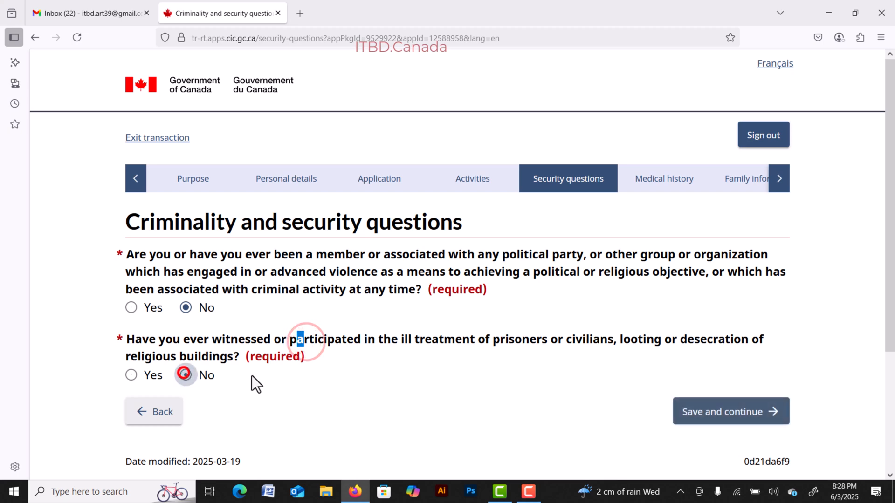
left_click(712, 419)
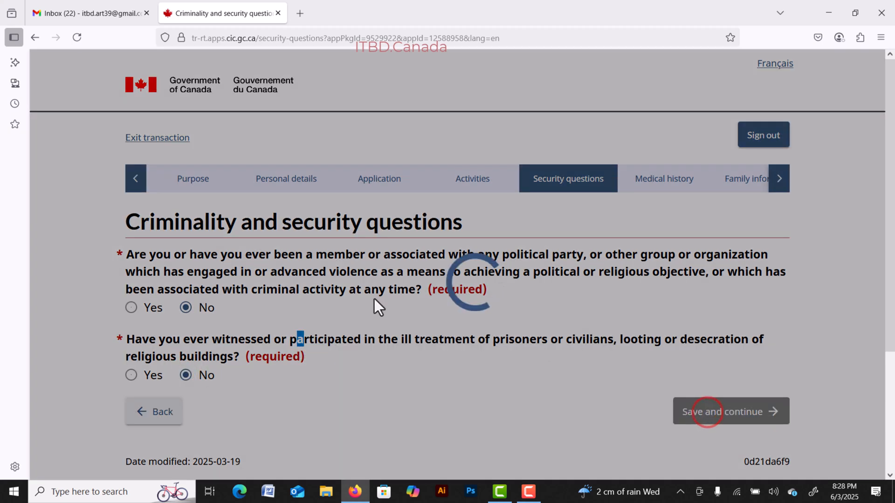
- Answer No to having had a medical exam by an IRCC panel physician within the last 12 months and save the page
left_click_drag(158, 222, 429, 225)
left_click(296, 258)
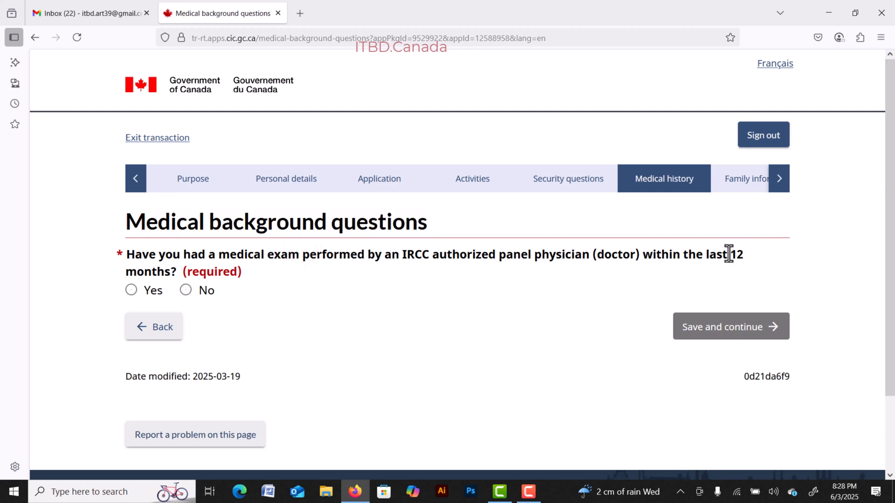
left_click_drag(730, 254, 743, 269)
left_click(511, 254)
left_click(186, 290)
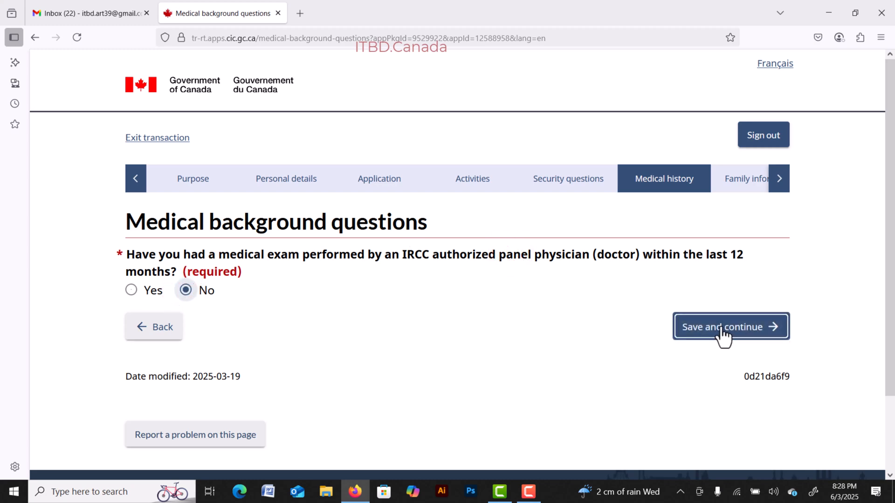
left_click(722, 330)
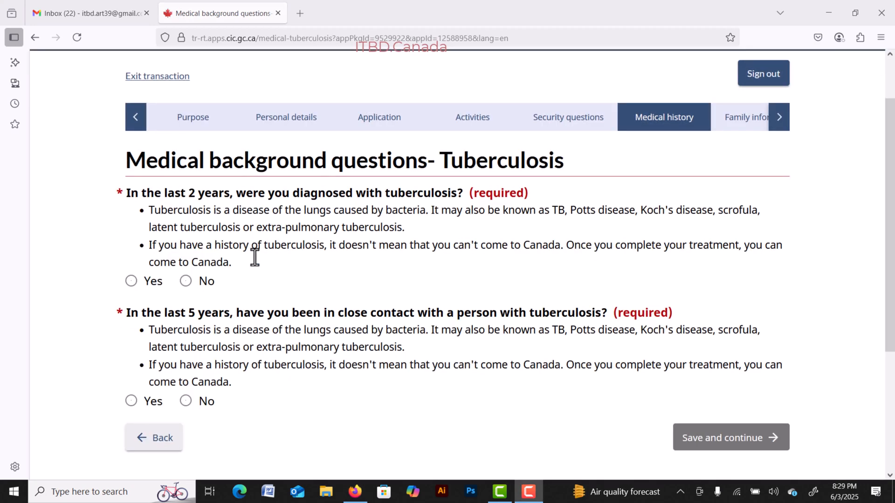
- Answer No to both tuberculosis questions, on diagnosis and on close contact, and save the page
left_click(186, 281)
left_click(185, 401)
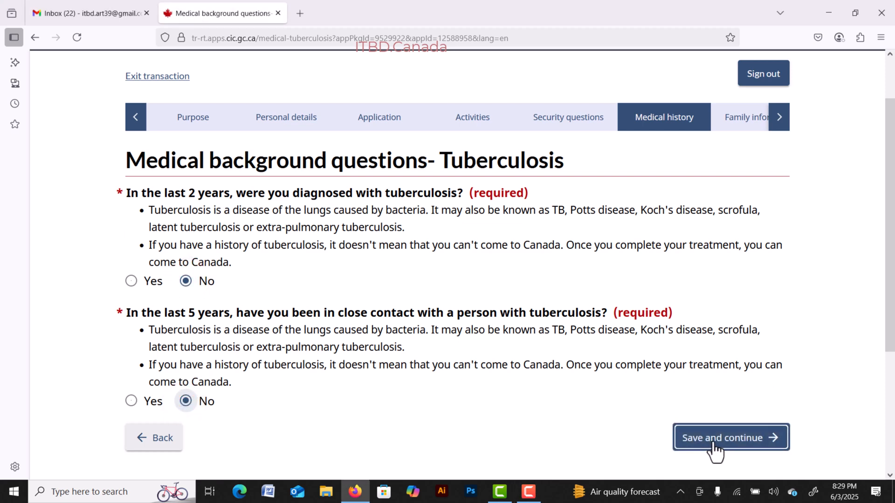
left_click(715, 448)
- Answer No to the medical questions on dialysis treatment, drug or alcohol addiction, and mental health conditions
left_click_drag(198, 194, 381, 193)
left_click(185, 213)
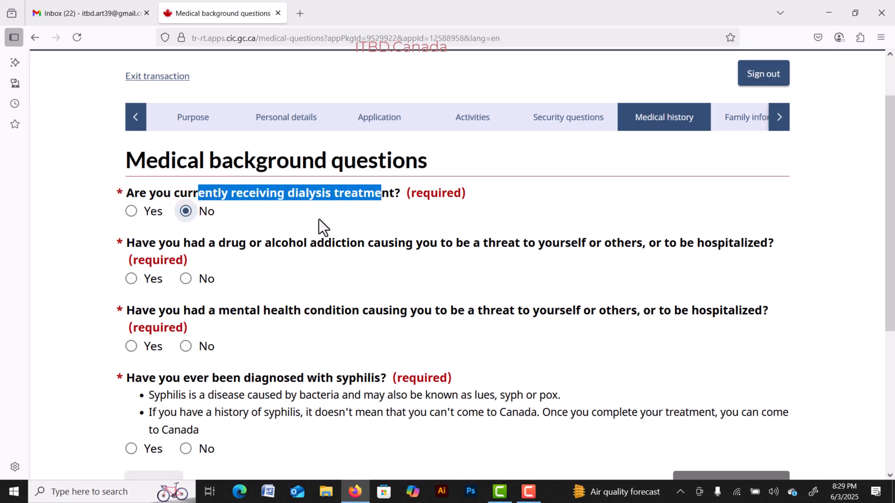
scroll(319, 219, "down", 2)
left_click_drag(208, 182, 365, 182)
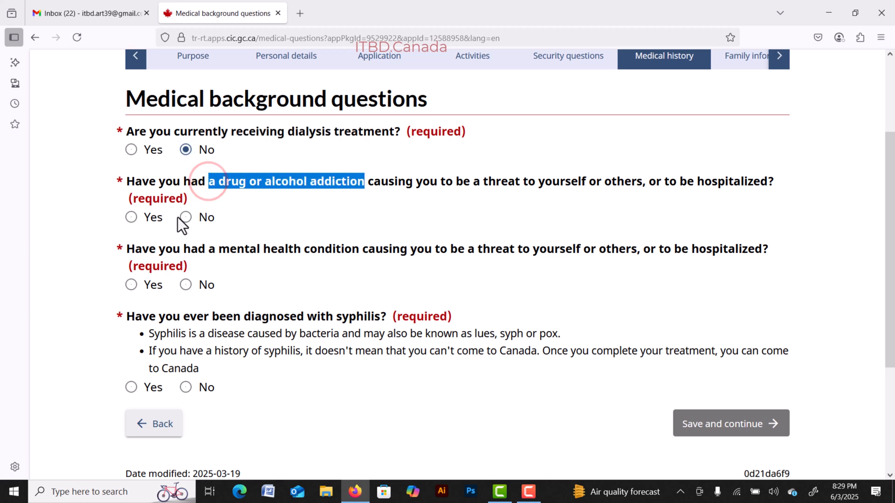
left_click(185, 218)
left_click_drag(218, 249, 360, 250)
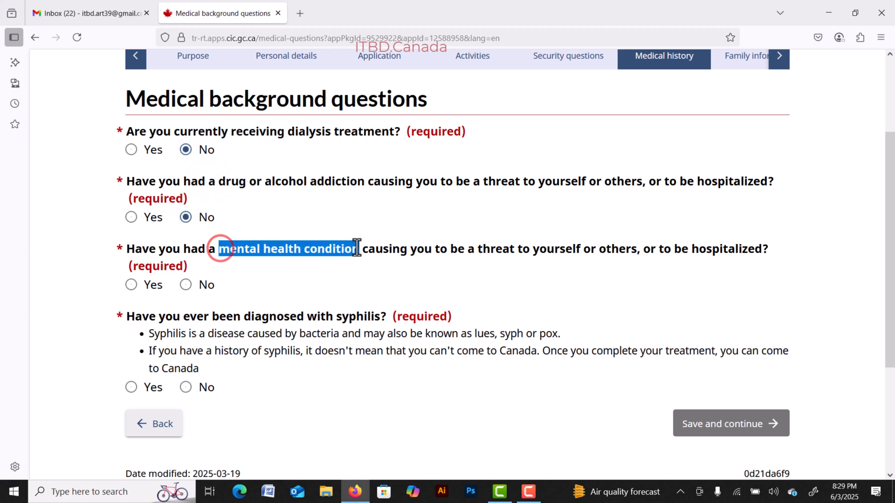
left_click(185, 285)
- Answer No to having ever been diagnosed with syphilis and save the medical background questions
scroll(280, 271, "down", 2)
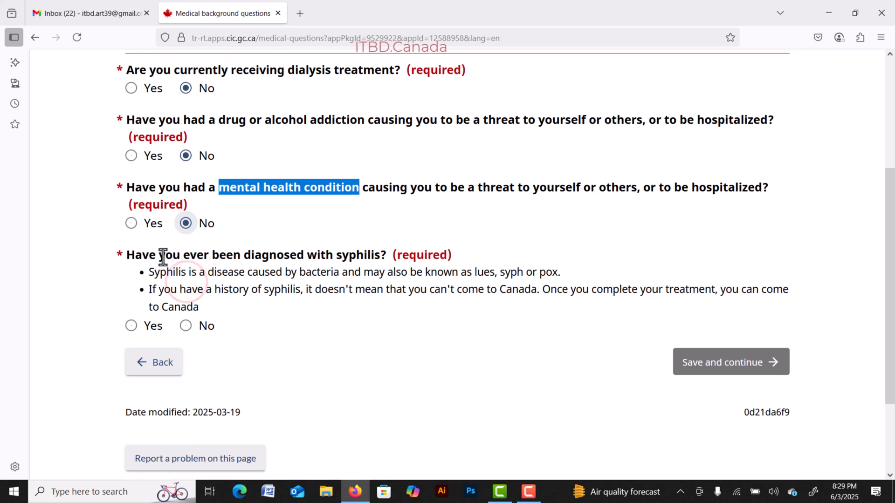
left_click_drag(246, 256, 390, 256)
left_click(199, 260)
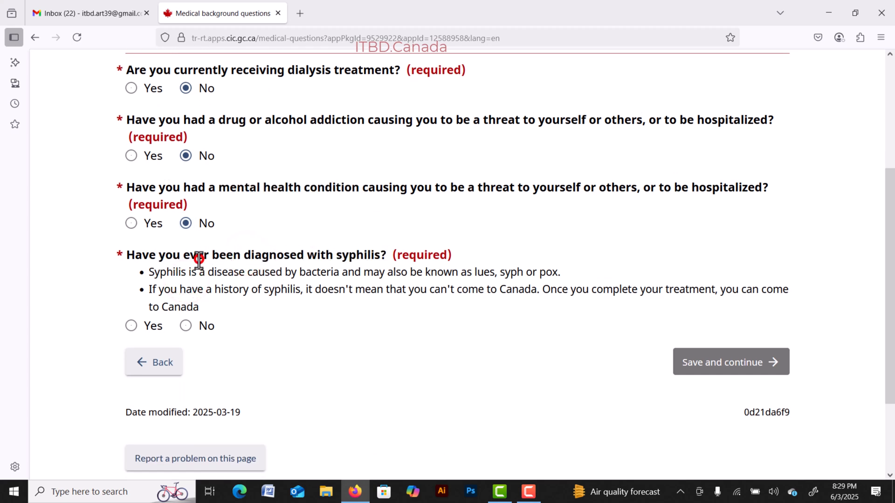
left_click(186, 327)
left_click(727, 364)
- Try Married as the marital status and look over the marriage date and spouse fields
left_click_drag(132, 256, 264, 259)
scroll(266, 258, "down", 2)
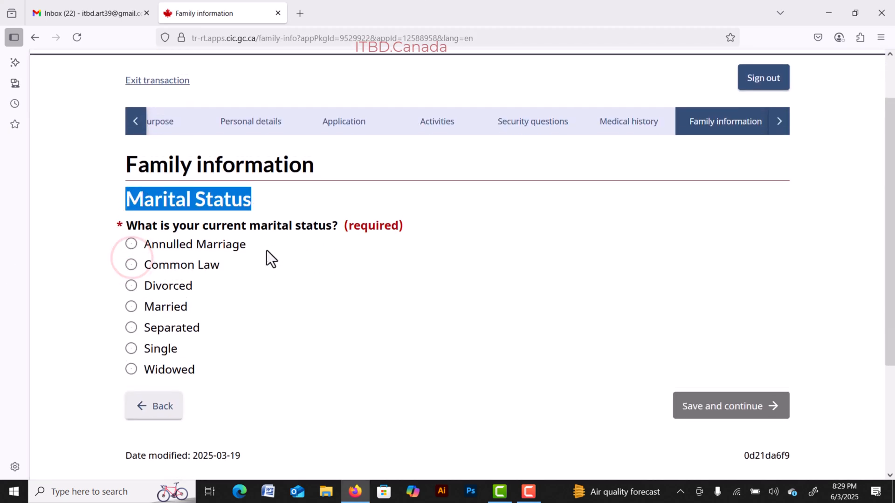
left_click(136, 305)
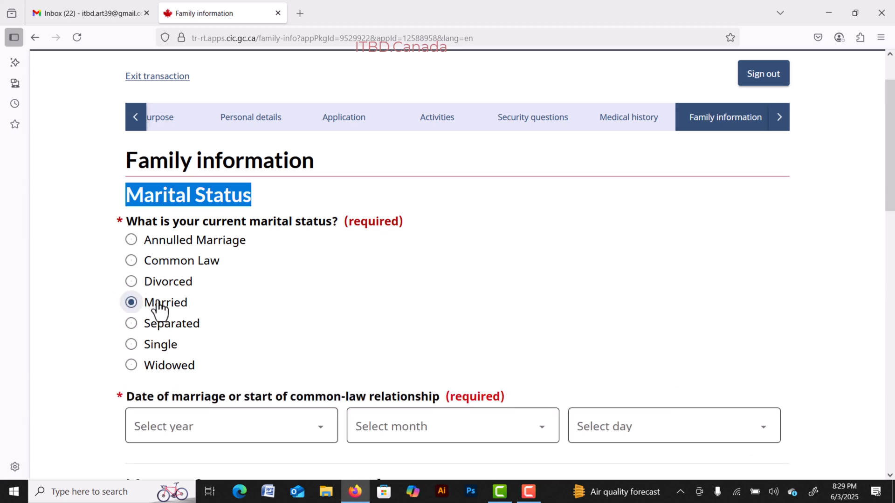
scroll(204, 310, "down", 2)
scroll(365, 304, "down", 5)
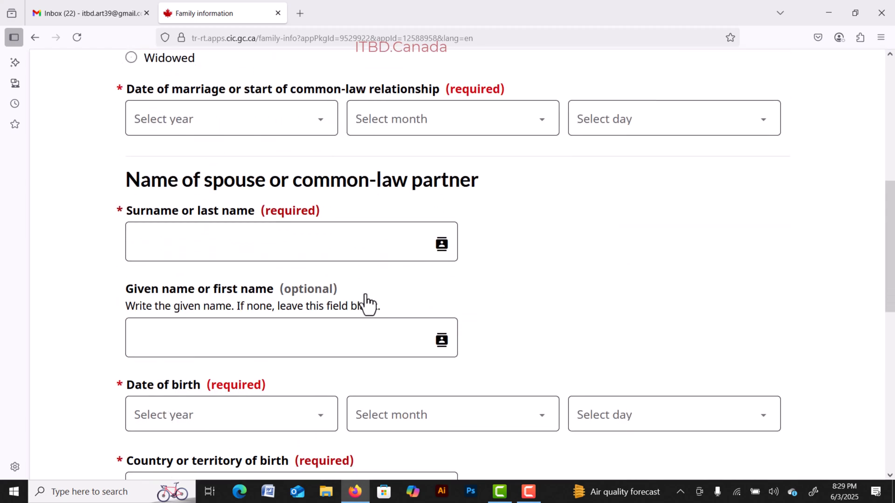
scroll(364, 295, "down", 4)
scroll(364, 302, "up", 8)
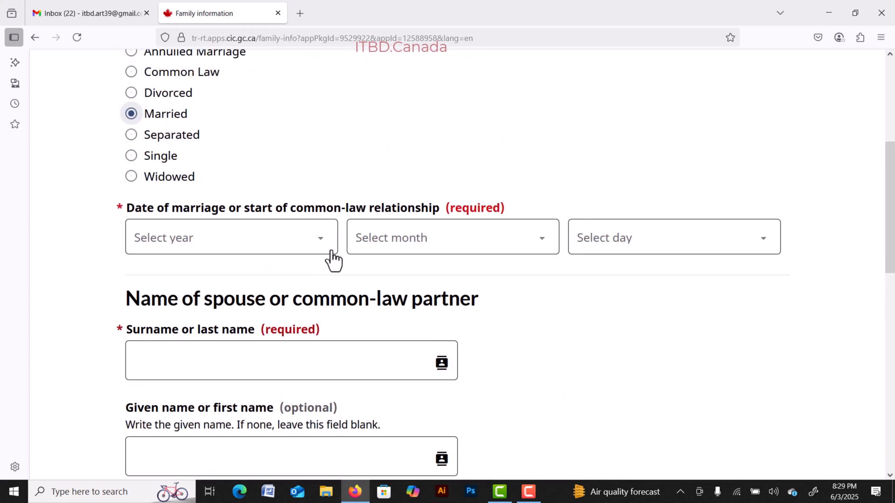
- Set the current marital status to Single and save the family information page
left_click(134, 162)
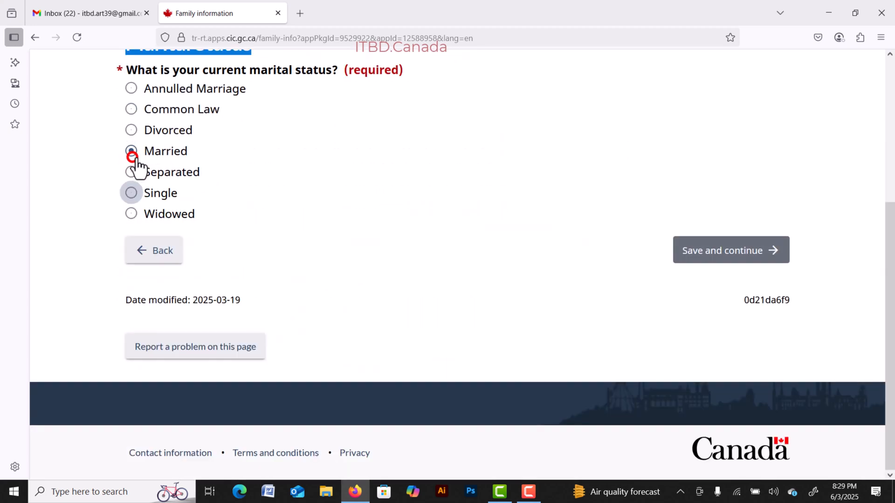
left_click(719, 260)
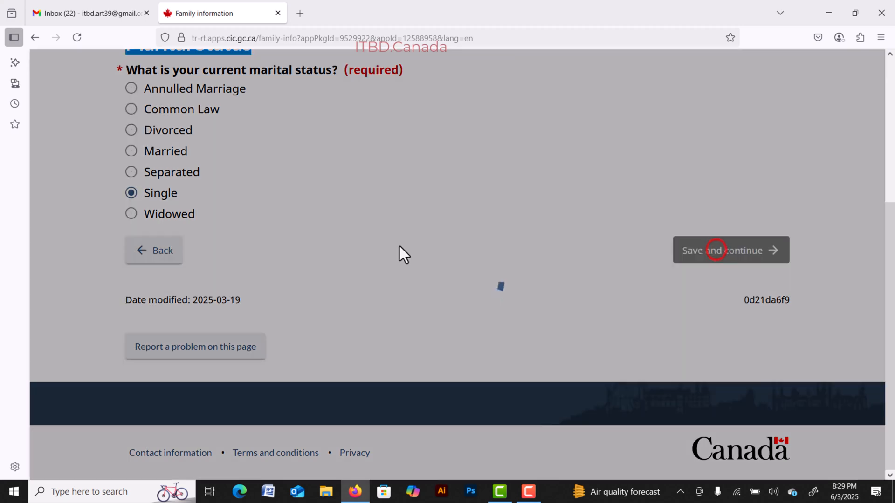
- Answer No to having biological, adopted or step-children and save the page
left_click_drag(133, 221, 199, 223)
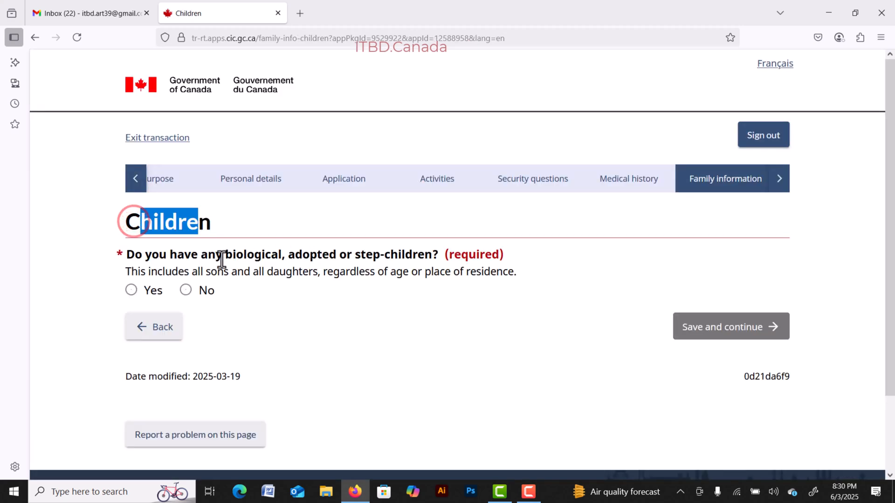
left_click_drag(225, 256, 435, 256)
left_click(204, 254)
left_click(187, 291)
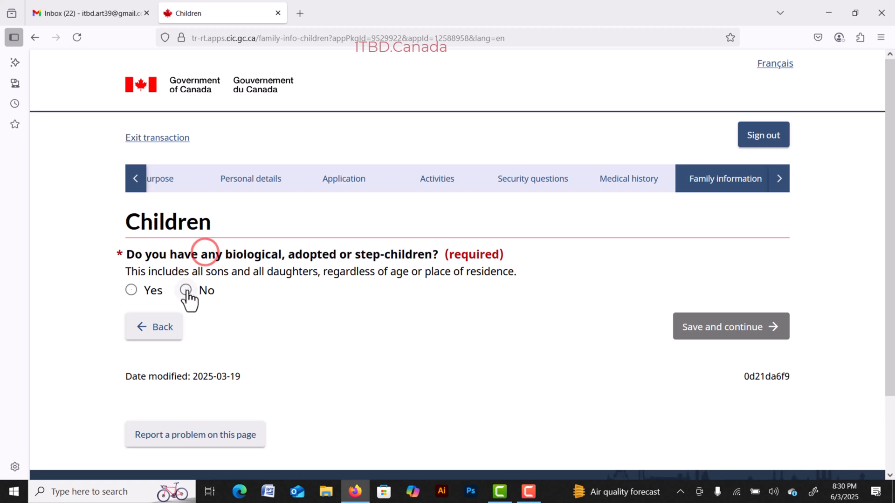
left_click(131, 324)
left_click(701, 353)
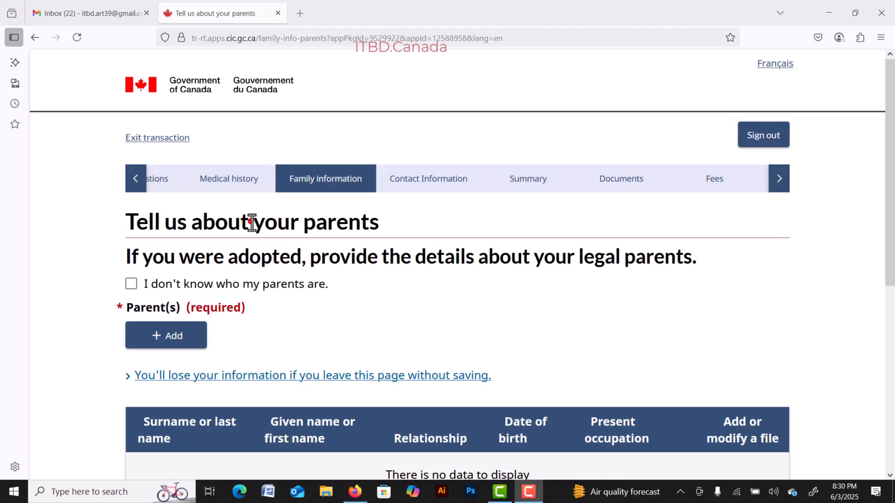
- Try adding a parent with Father as the relationship, look over the remaining required fields, and cancel the entry
left_click_drag(251, 223, 384, 222)
left_click(215, 225)
left_click(171, 343)
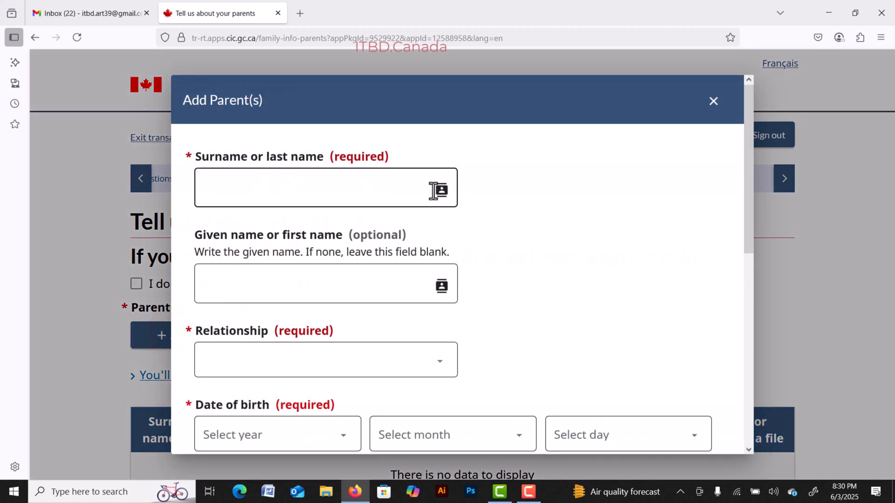
left_click_drag(244, 232, 307, 233)
scroll(314, 261, "down", 4)
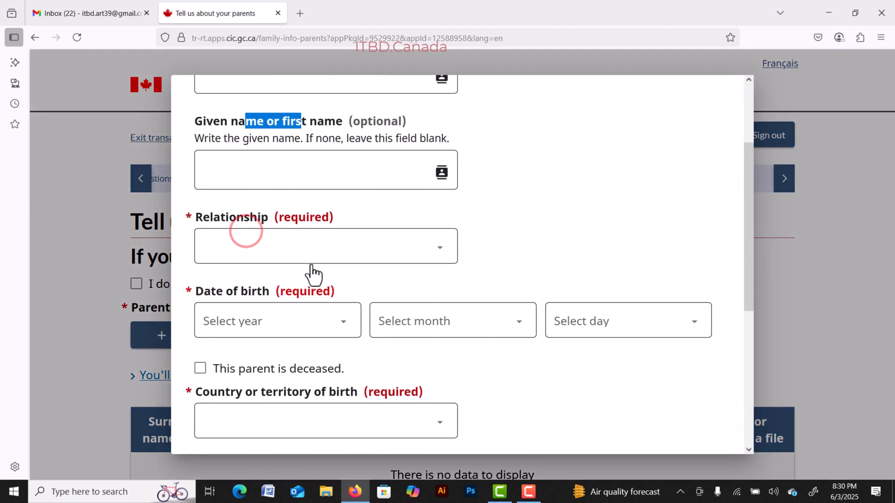
left_click(411, 171)
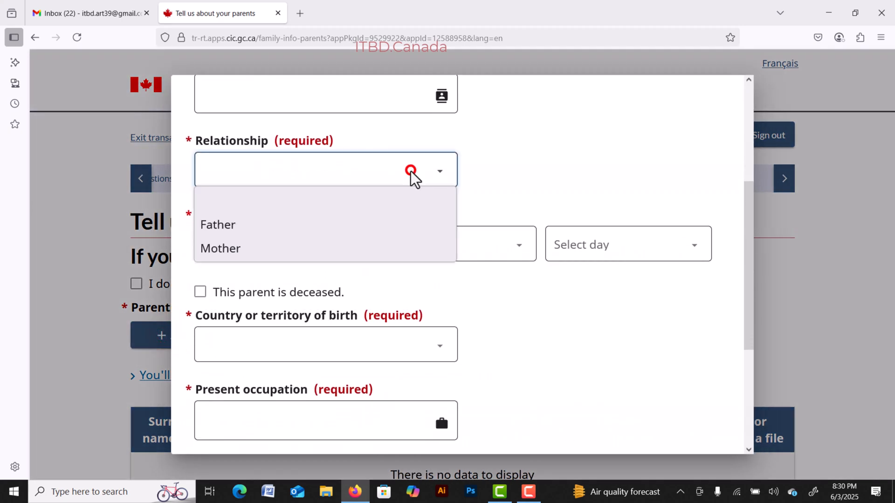
left_click(222, 226)
left_click_drag(219, 215, 328, 219)
scroll(243, 299, "down", 2)
left_click_drag(220, 295, 446, 285)
scroll(324, 269, "down", 2)
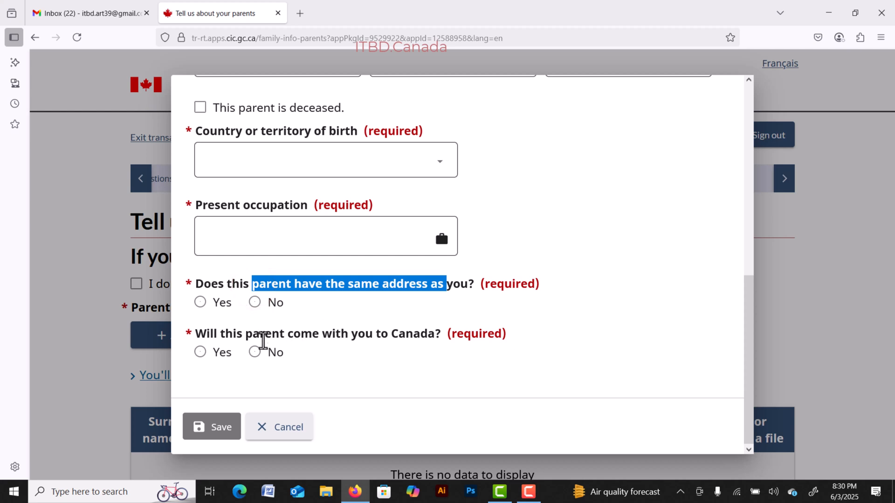
left_click_drag(224, 334, 413, 334)
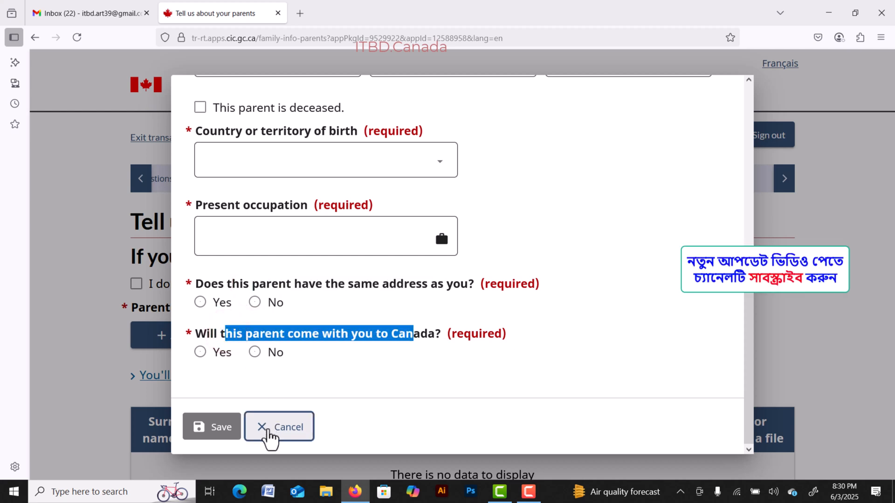
left_click(268, 428)
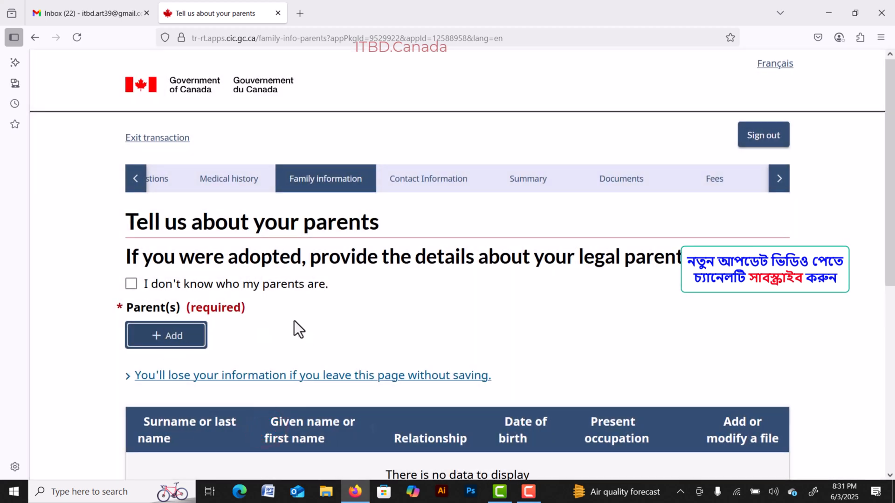
- Declare that the applicant doesn't know who their parents are and save the page
scroll(294, 321, "down", 4)
scroll(294, 326, "up", 3)
left_click(131, 223)
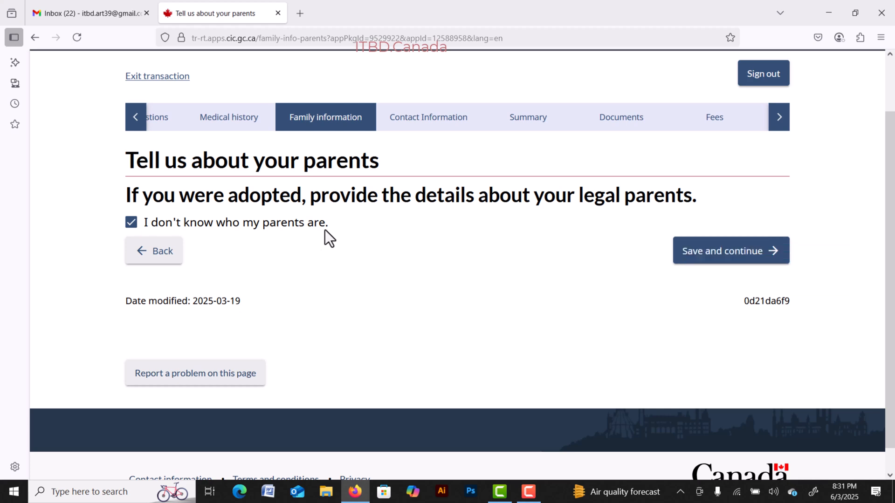
left_click(131, 223)
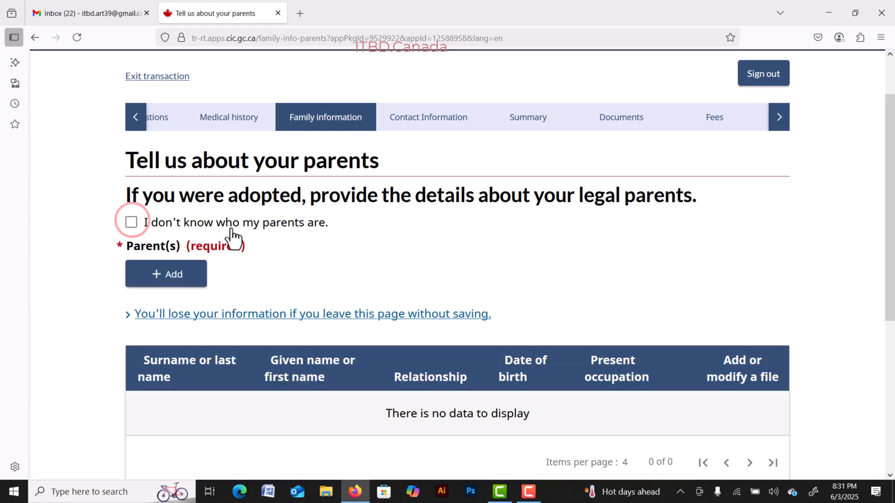
left_click(132, 222)
left_click(729, 251)
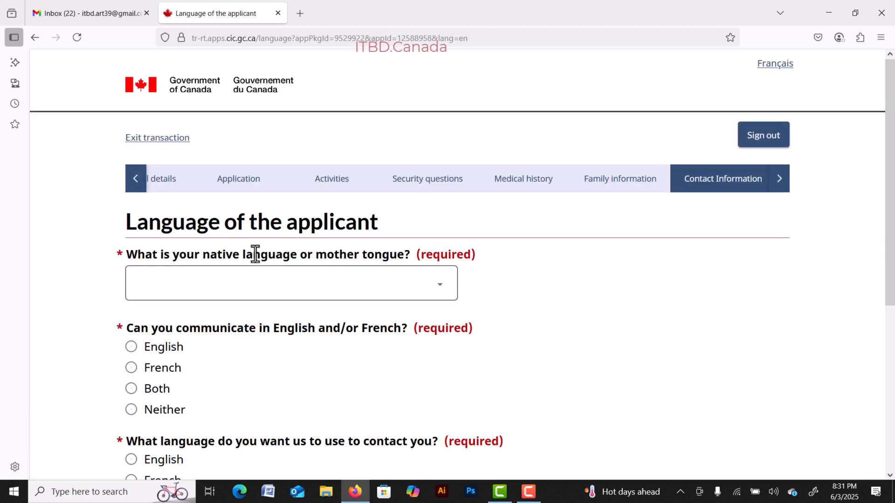
- Set the applicant's native language or mother tongue to Bengali
left_click_drag(255, 253, 359, 256)
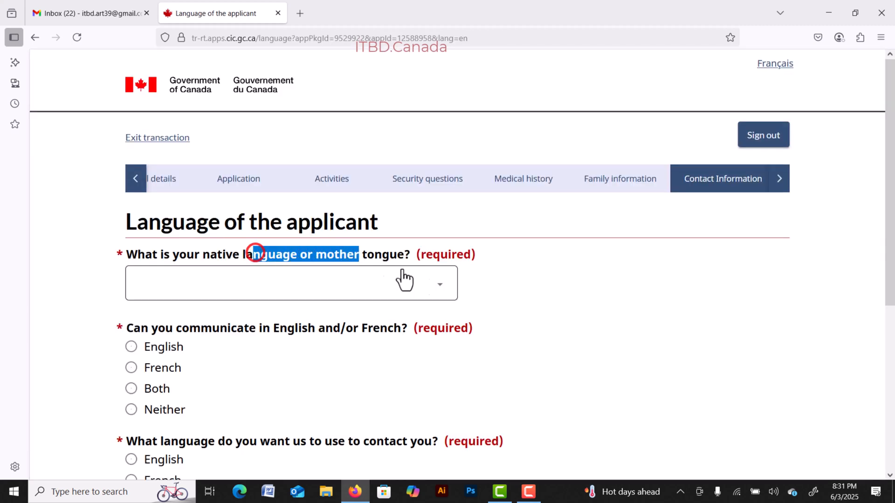
left_click(435, 292)
key("b")
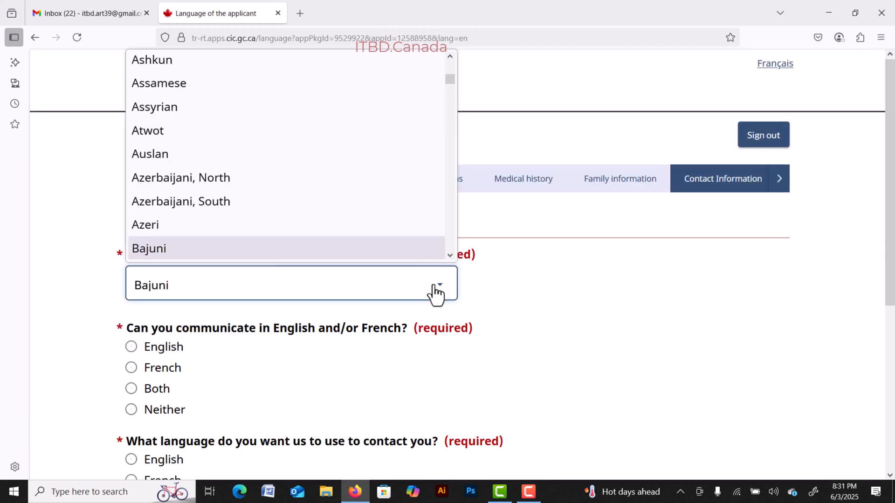
type("en")
key("Return")
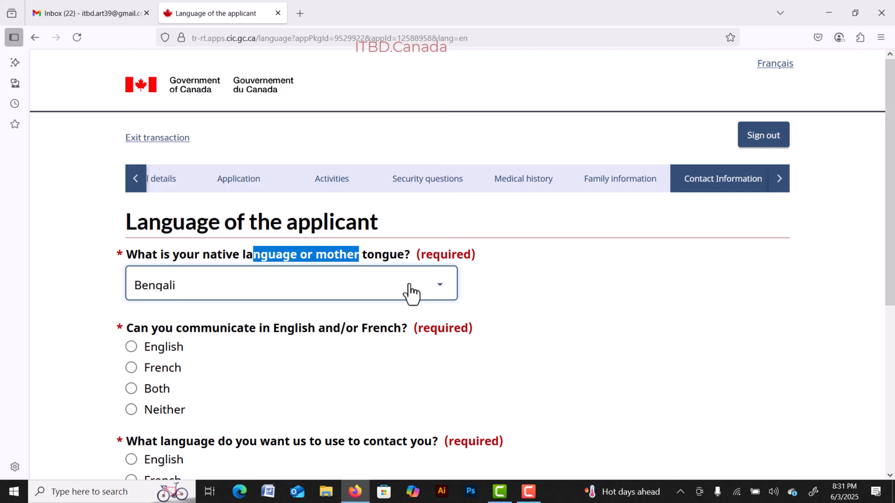
- Choose English both as the language the applicant can communicate in and as the contact language, and save the page
scroll(334, 258, "down", 3)
left_click(132, 224)
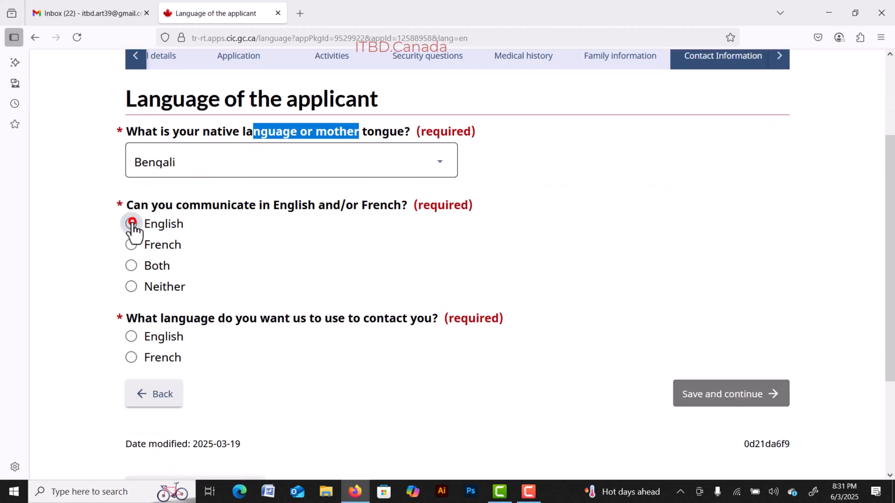
scroll(336, 256, "down", 2)
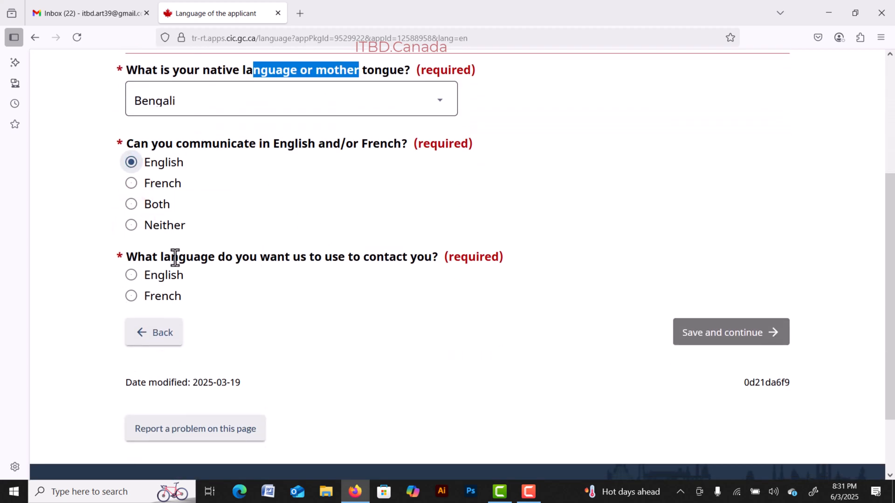
left_click_drag(270, 257, 397, 256)
left_click(223, 254)
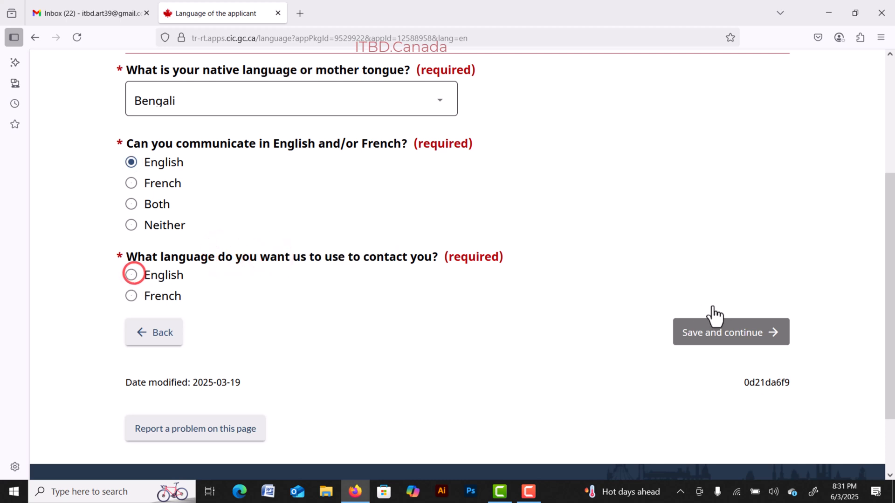
left_click(133, 276)
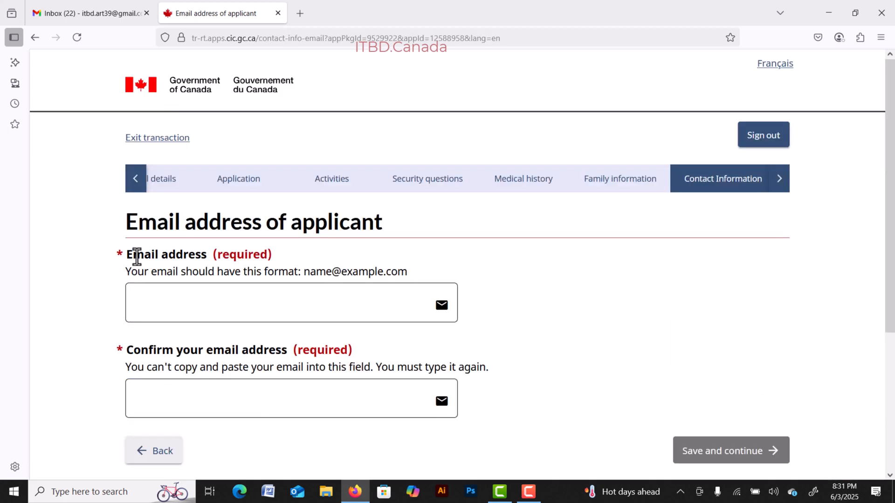
- Enter the applicant's email address, confirm it in the second field, and save the page
left_click_drag(136, 257, 201, 257)
left_click(178, 293)
key("ctrl+v")
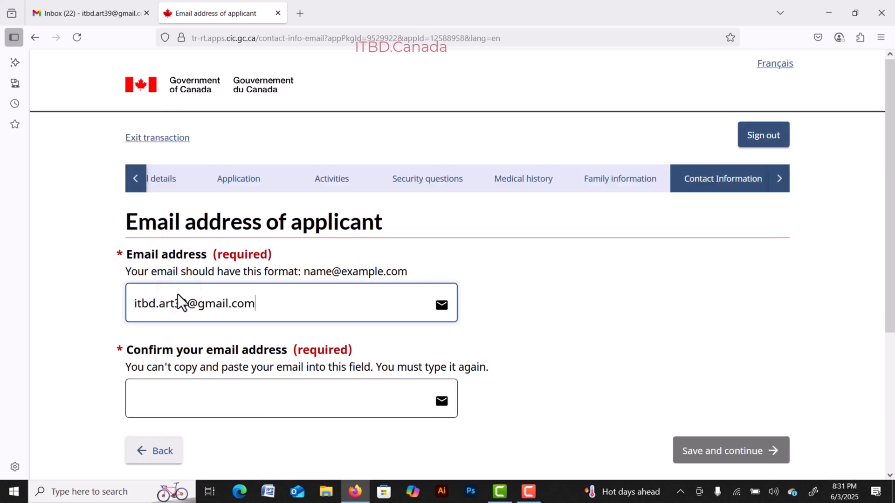
scroll(242, 284, "down", 2)
left_click(169, 330)
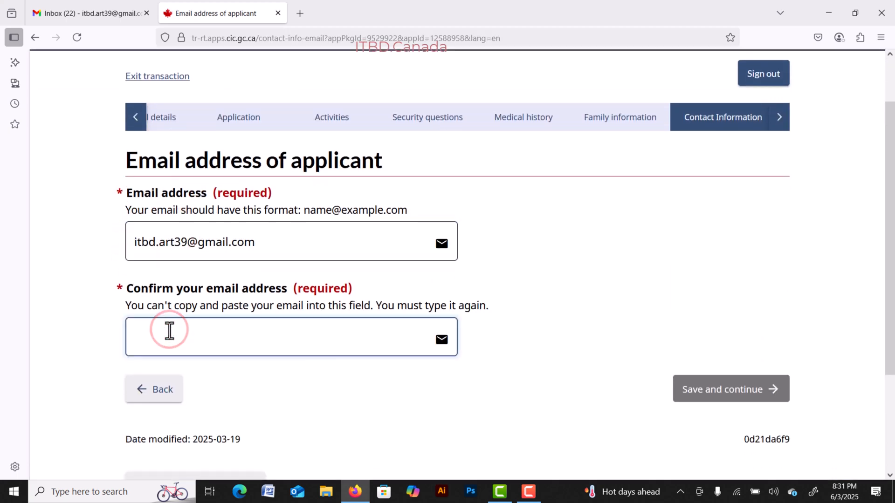
left_click(731, 394)
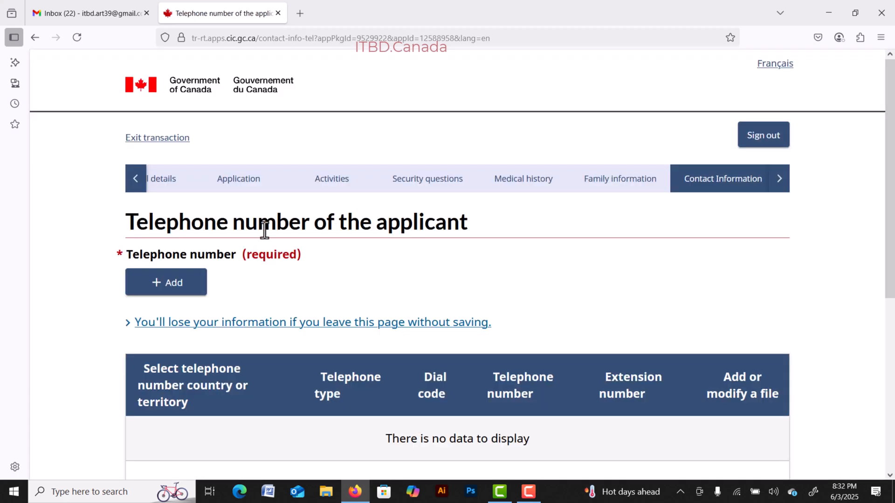
- Start a telephone number entry with telephone type Other and country or territory Other
scroll(450, 268, "down", 5)
scroll(345, 229, "up", 4)
left_click_drag(186, 165, 319, 161)
left_click(395, 161)
left_click(170, 223)
left_click(171, 222)
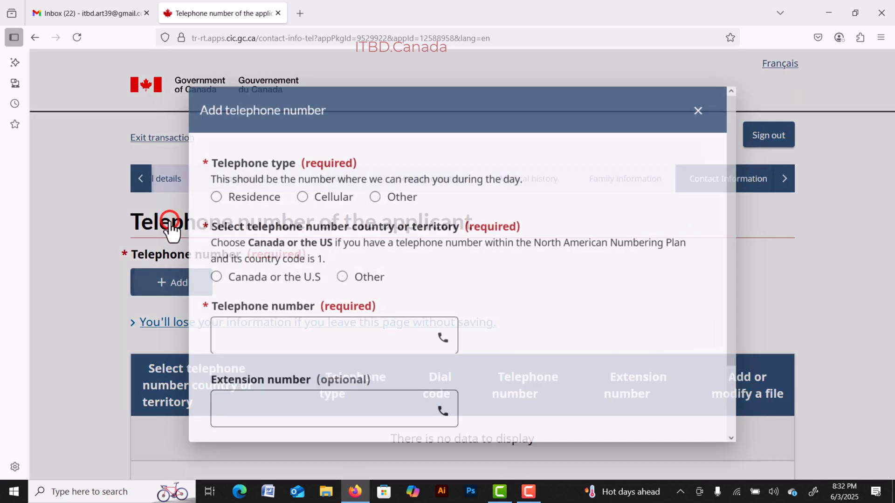
left_click(368, 194)
left_click(334, 278)
scroll(316, 265, "down", 3)
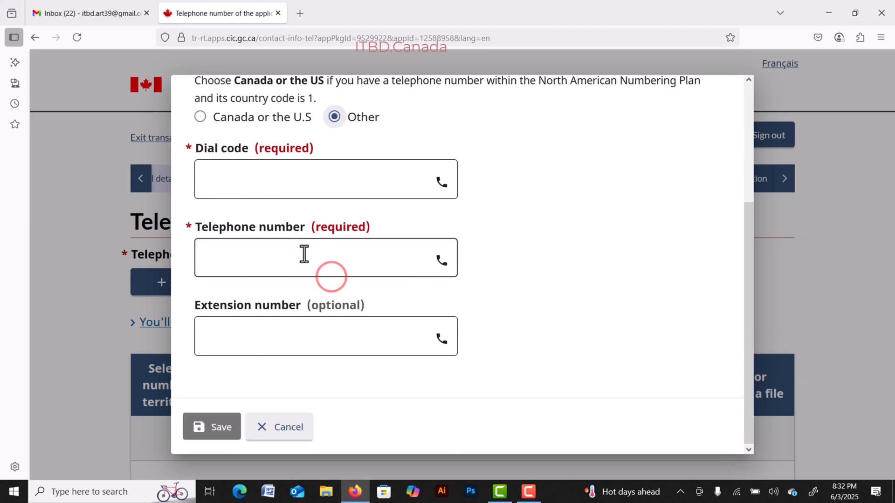
- Enter dial code 88 and the applicant's telephone number, save the entry, and continue to the summary
left_click(250, 177)
type("88")
left_click_drag(201, 148, 249, 148)
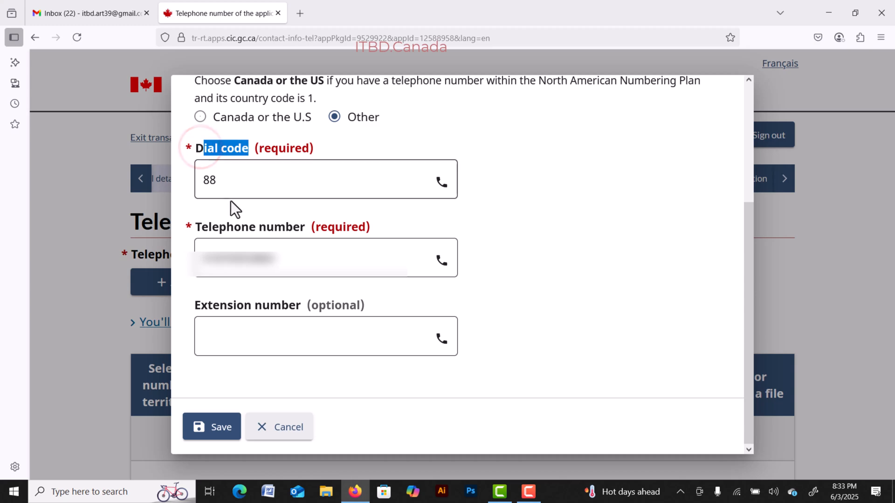
left_click_drag(214, 227, 293, 228)
left_click(213, 429)
scroll(401, 363, "down", 3)
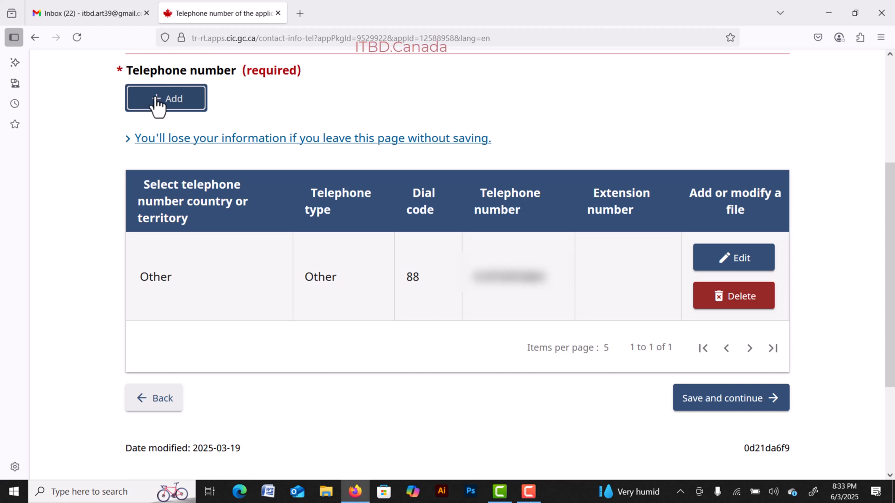
left_click(710, 398)
- Review the sections listed on the summary of the application, then save it and continue to the supporting documents
scroll(374, 332, "down", 7)
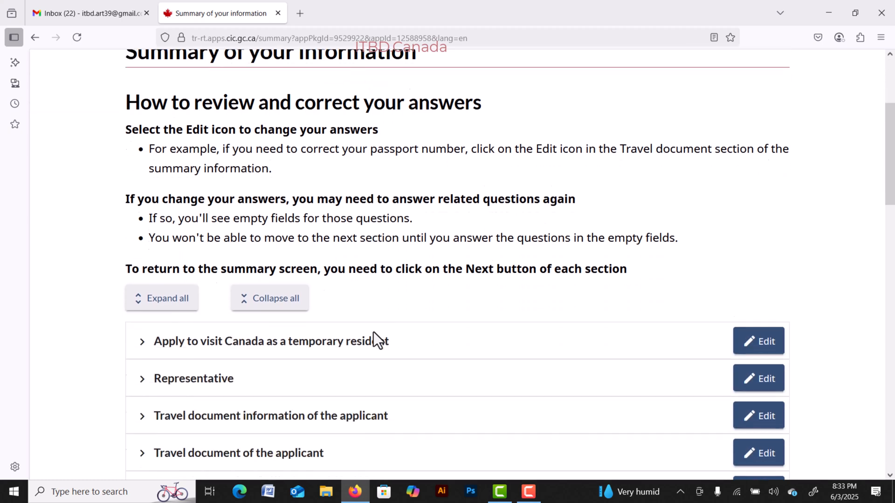
scroll(374, 332, "down", 15)
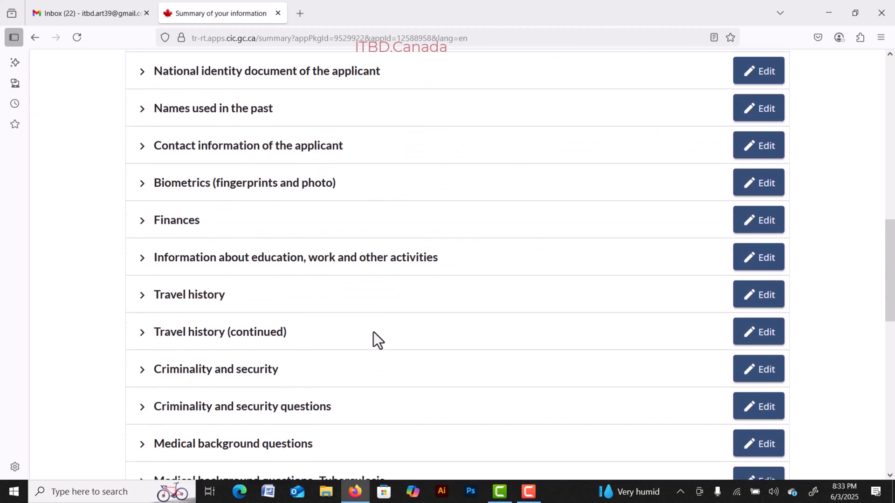
scroll(373, 331, "down", 2)
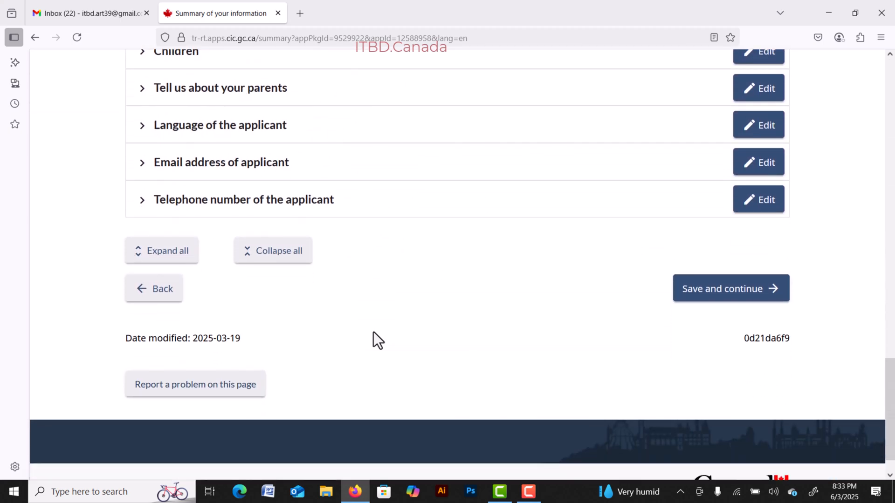
scroll(526, 234, "down", 1)
left_click(722, 254)
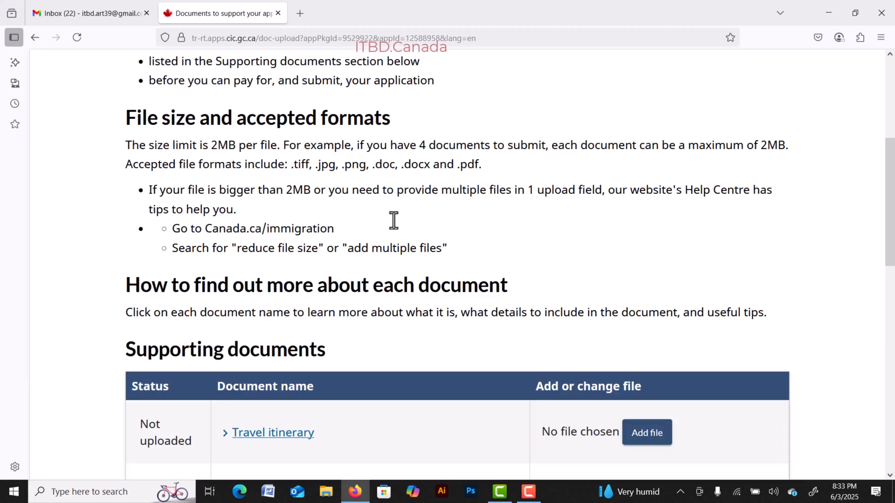
- Examine the file size and format rules and the required supporting documents, including the travel itinerary and the passport or travel document
scroll(393, 220, "down", 5)
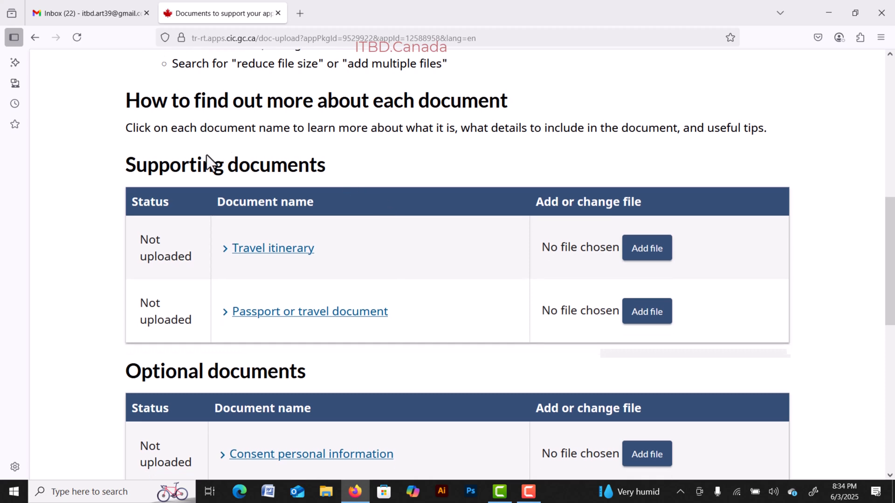
left_click_drag(179, 164, 411, 164)
scroll(410, 165, "down", 2)
left_click(276, 192)
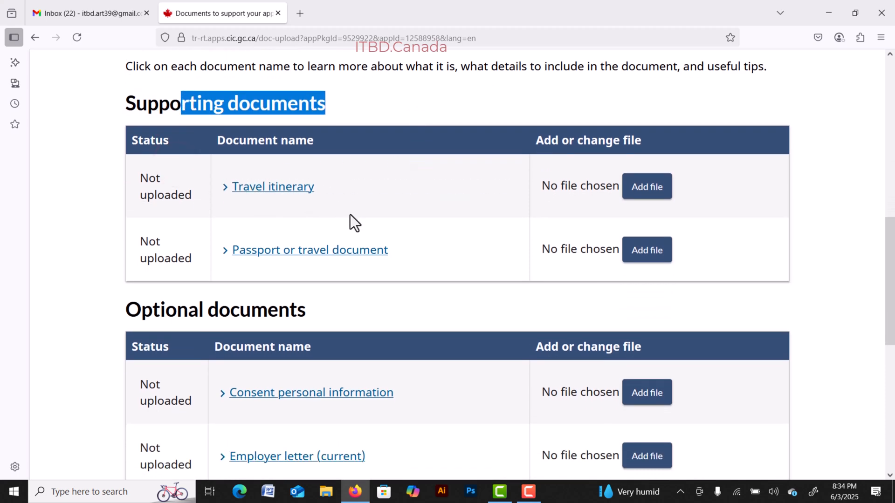
left_click(292, 177)
left_click(402, 256)
scroll(425, 261, "down", 4)
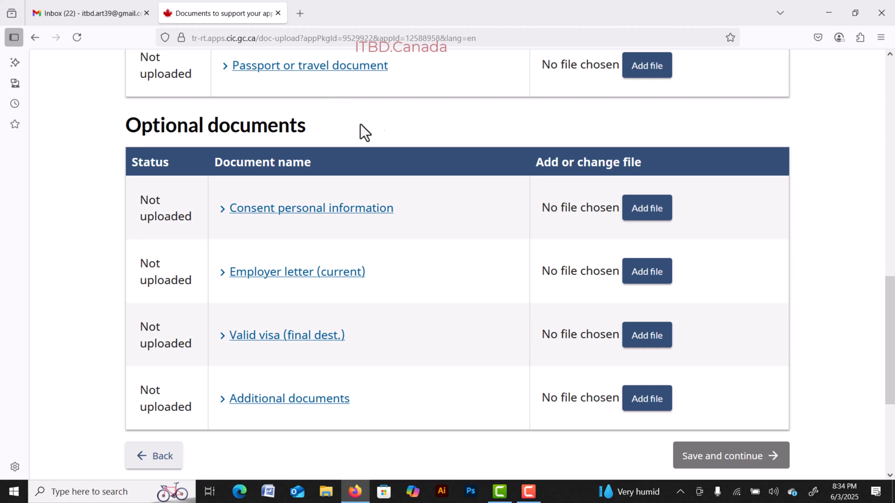
- Examine the optional documents list, from consent personal information and employer letter to valid visa and additional documents
left_click_drag(130, 123, 309, 121)
left_click(421, 111)
key("Tab")
left_click(205, 289)
left_click(286, 280)
left_click(275, 306)
left_click(295, 345)
scroll(345, 350, "down", 2)
left_click(340, 340)
left_click(430, 260)
scroll(429, 261, "down", 3)
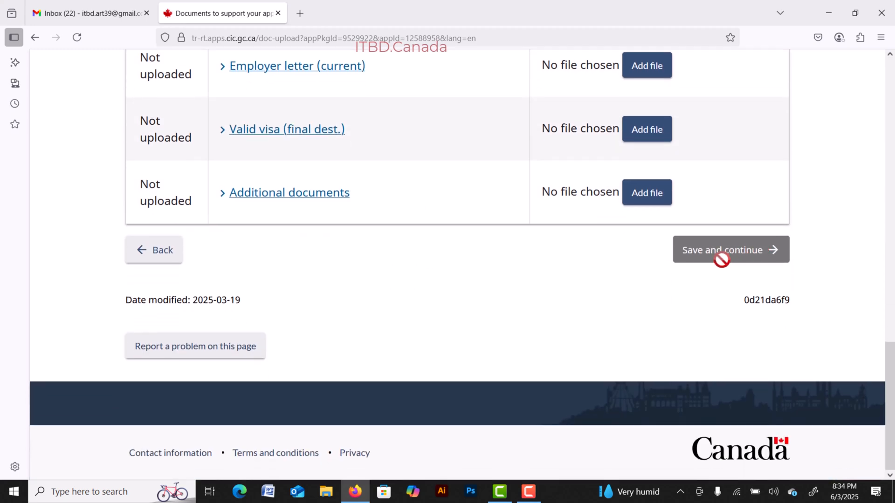
- View the application stages that come after Documents in the progress bar
scroll(525, 270, "up", 14)
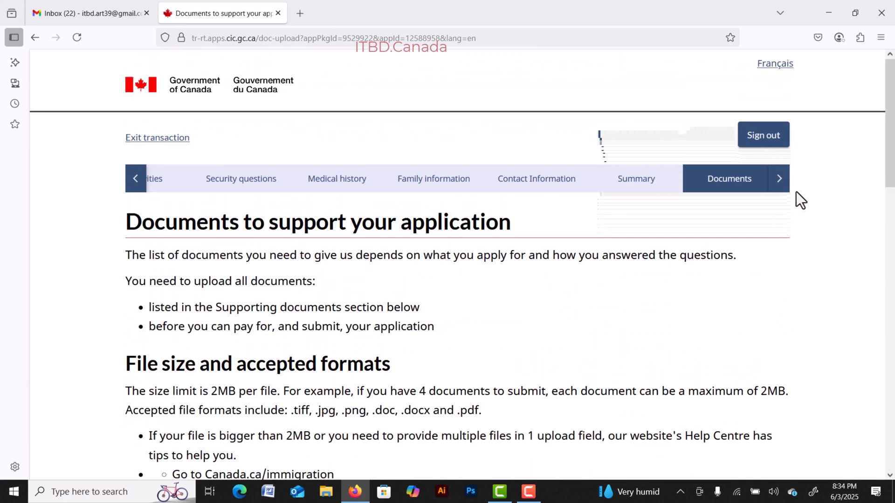
left_click(781, 184)
left_click(781, 184)
left_click(781, 183)
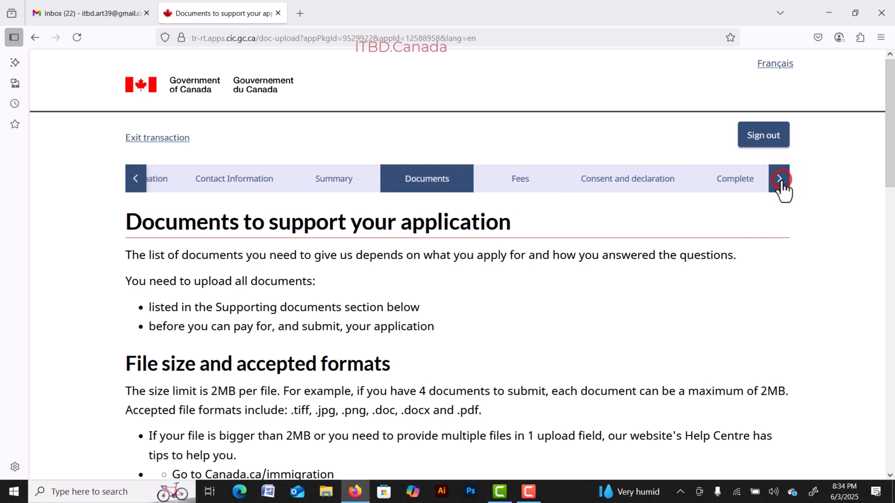